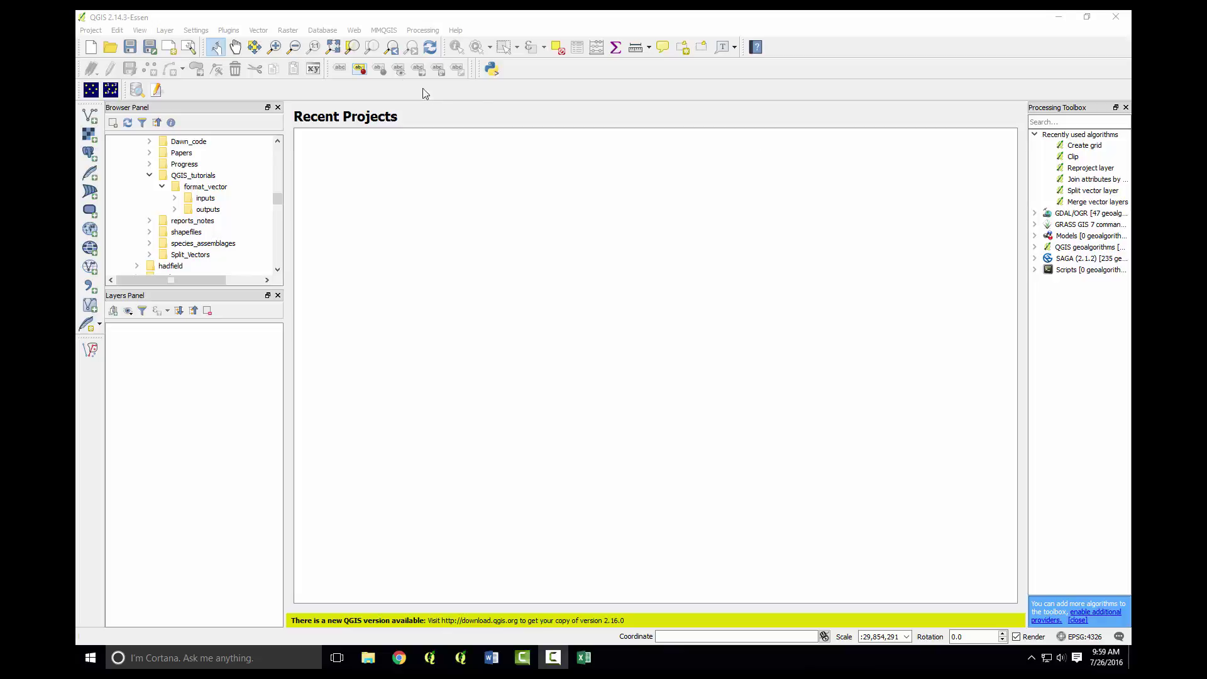
In Excel, select the tularemia_known header row to check its column names, then close Excel.
left_click(591, 657)
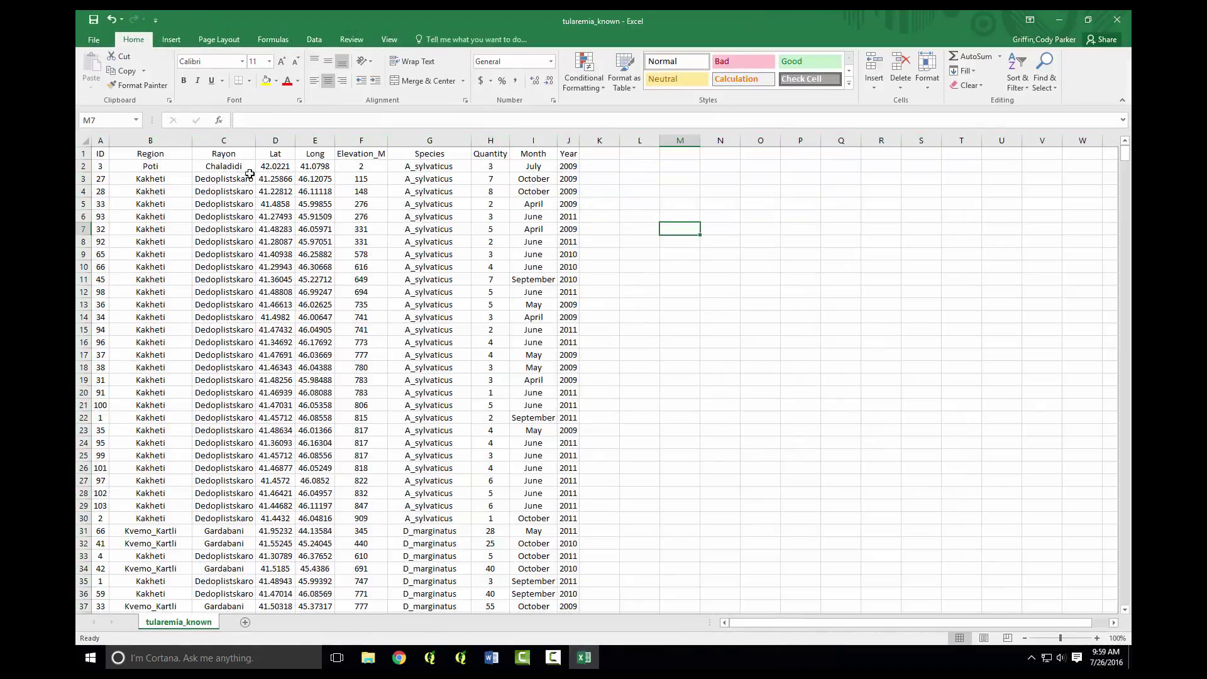
left_click(81, 152)
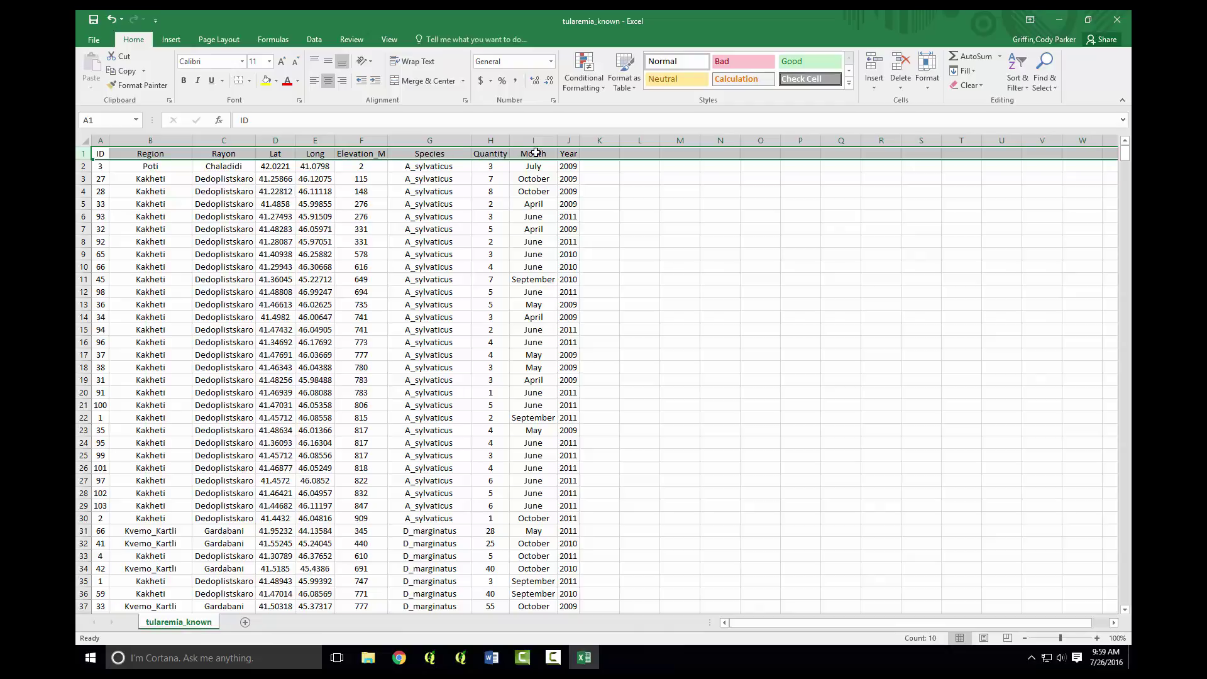
left_click(1123, 17)
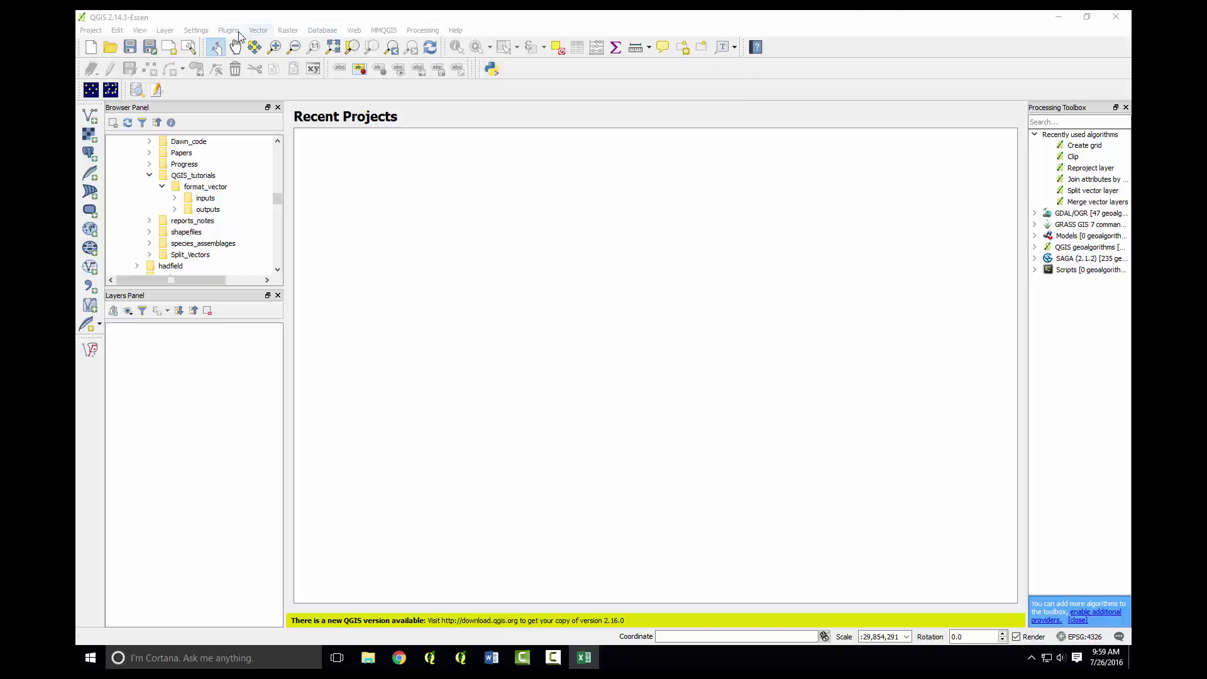
Start a delimited text layer from format_vector/inputs/tularemia_known.csv.
left_click(165, 31)
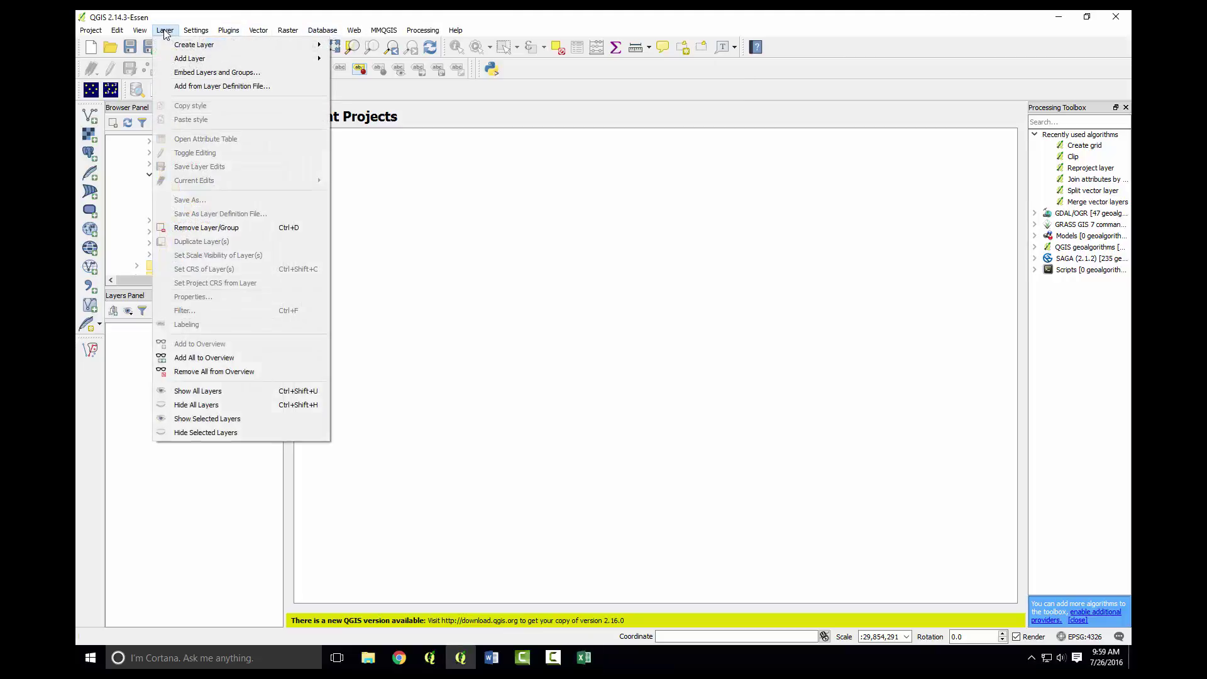
mouse_move(214, 58)
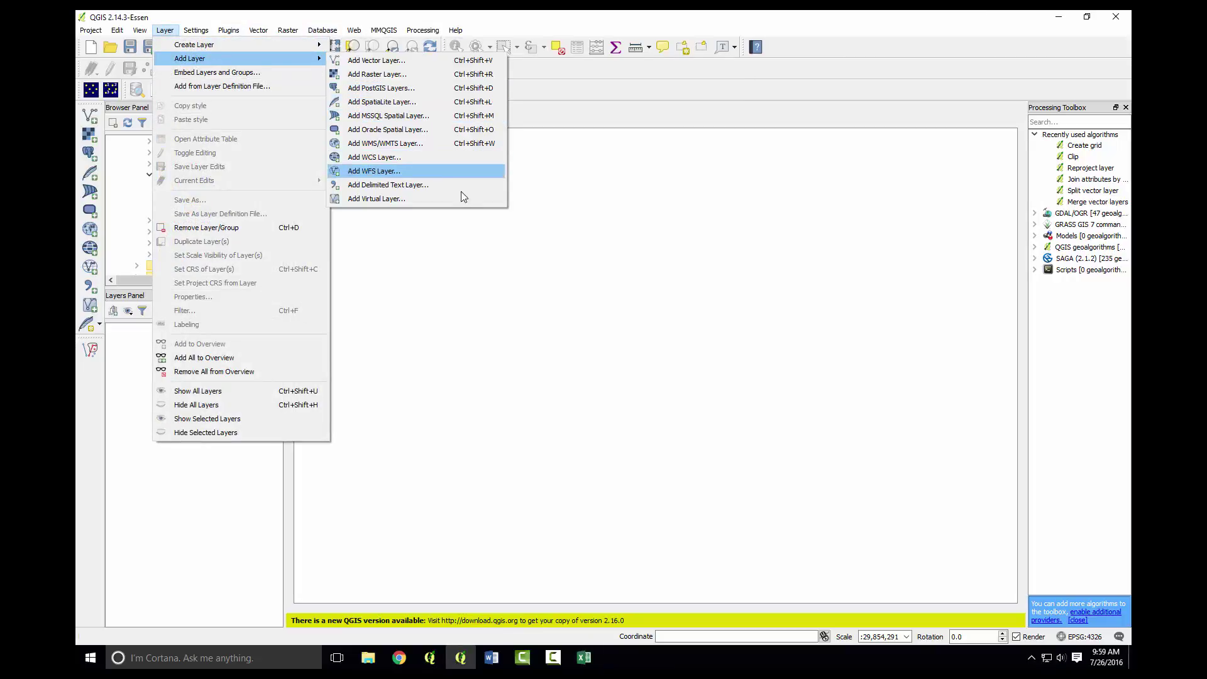
left_click(396, 186)
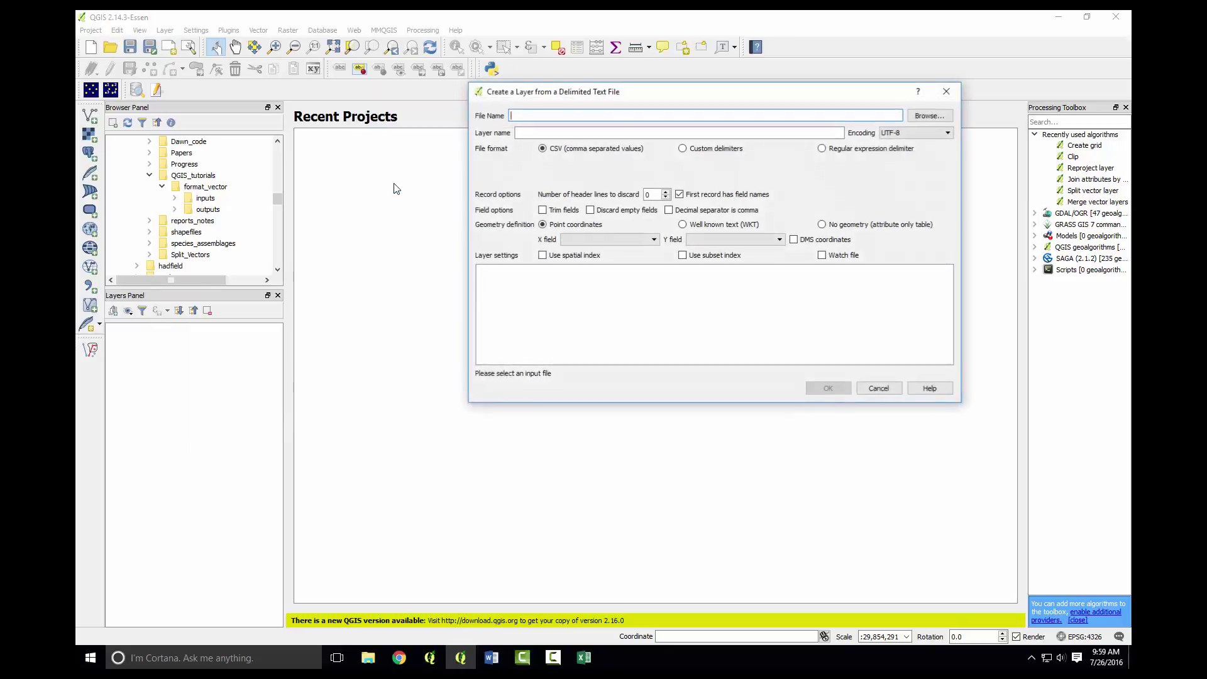
left_click(919, 119)
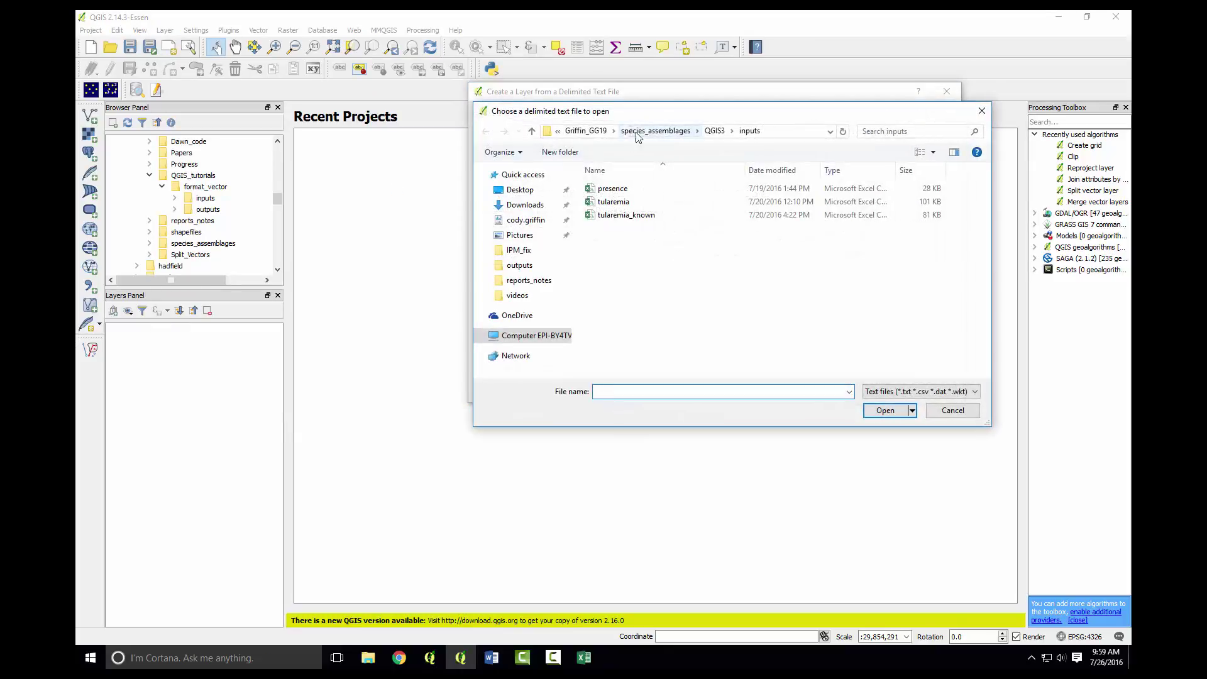
left_click(586, 132)
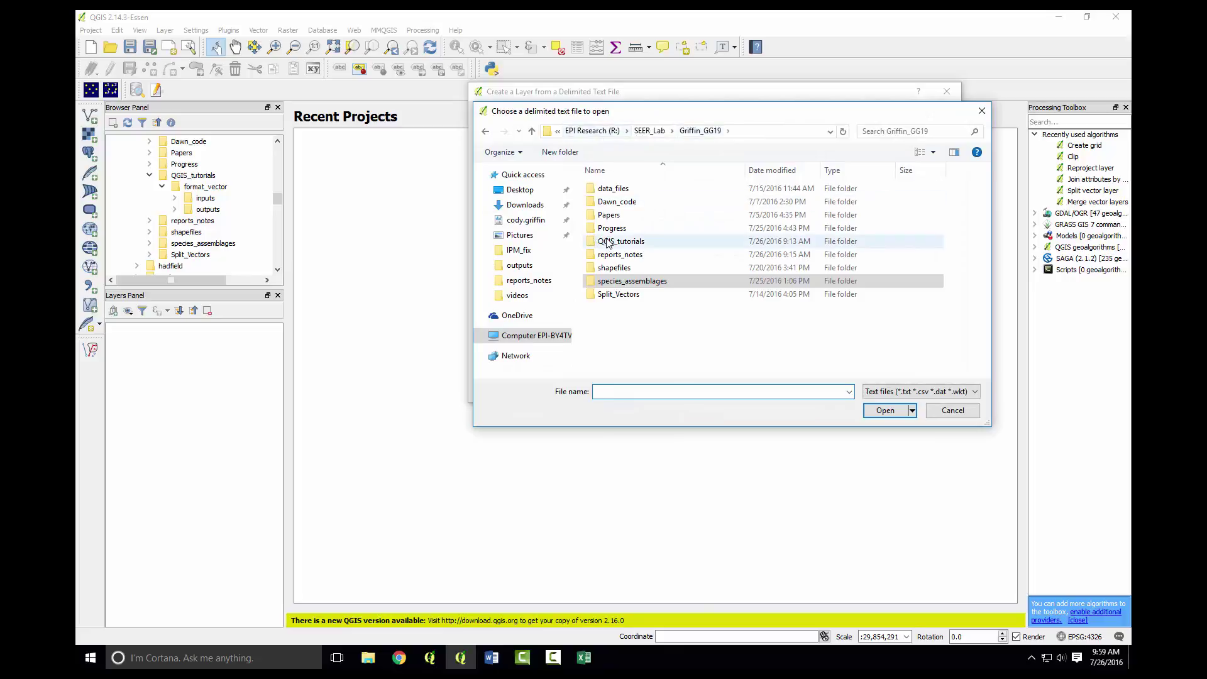
double_click(642, 242)
double_click(640, 195)
double_click(637, 193)
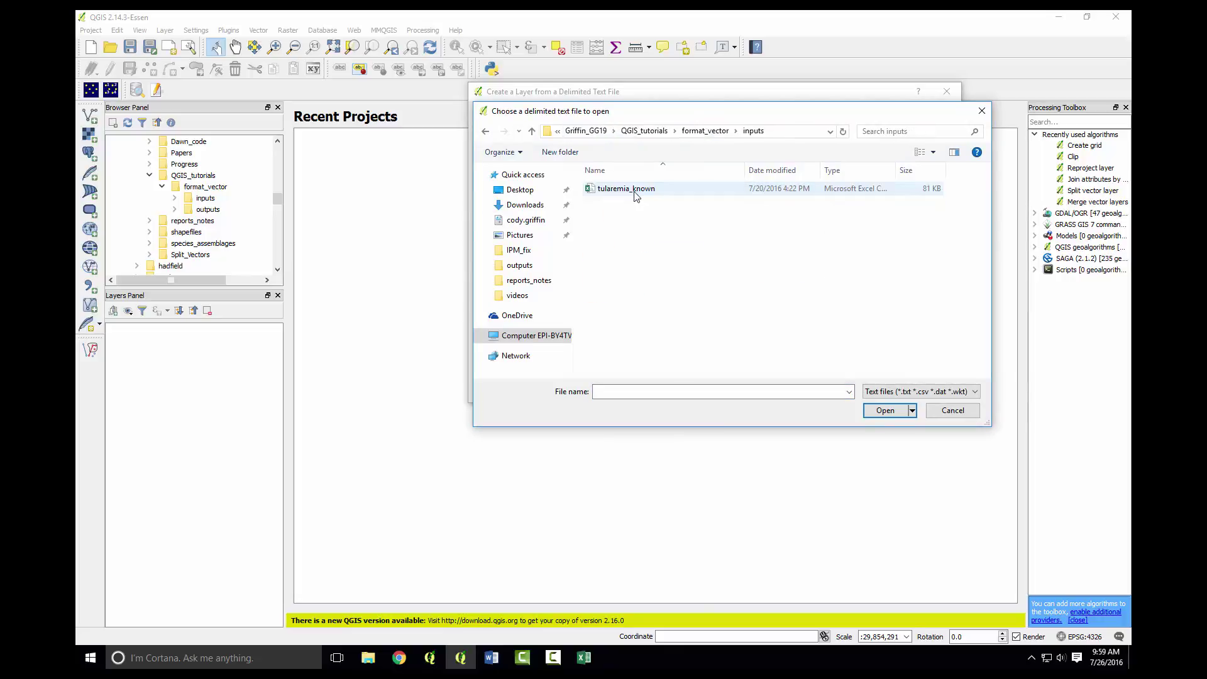
left_click(636, 194)
left_click(904, 411)
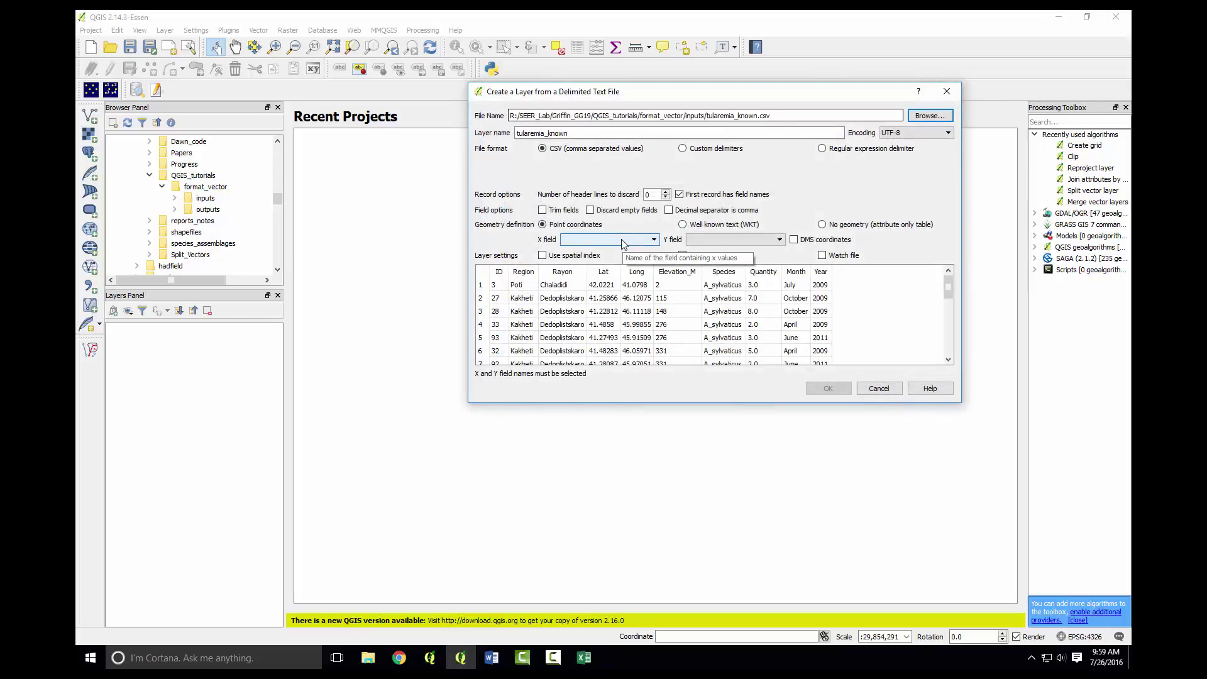
Use Long as the X field and Lat as the Y field, with WGS 84 (EPSG:4326) as the CRS.
left_click(653, 240)
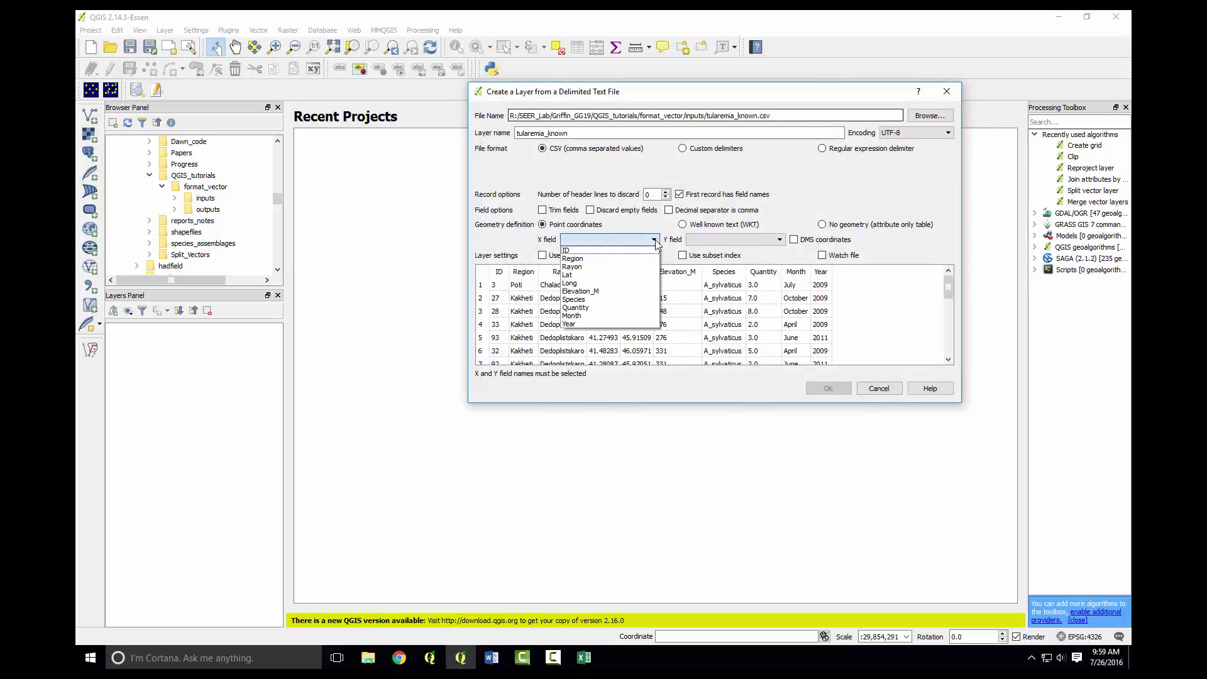
left_click(570, 283)
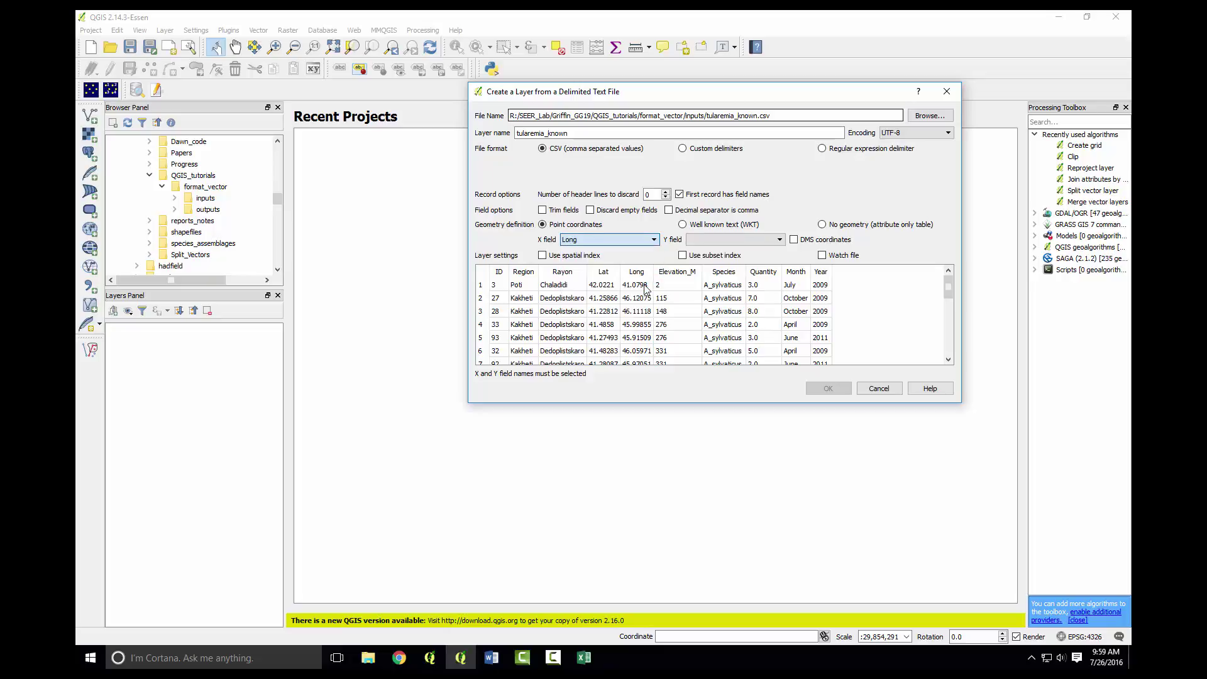
left_click(775, 241)
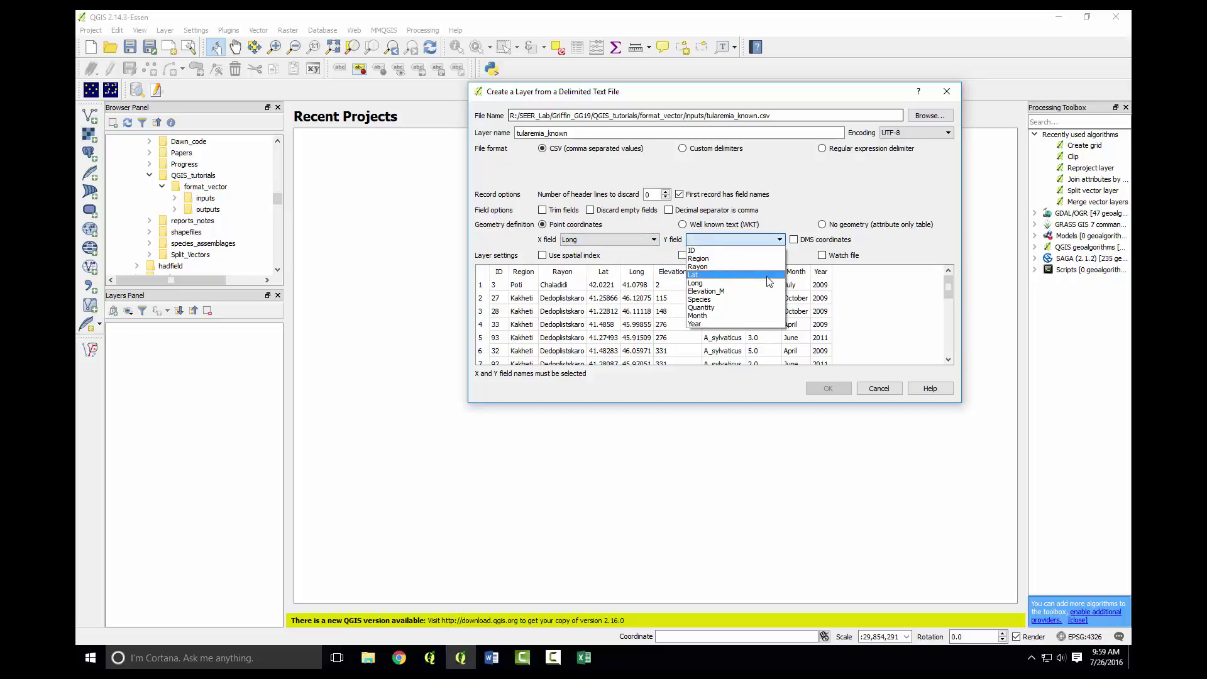
left_click(768, 276)
left_click(828, 389)
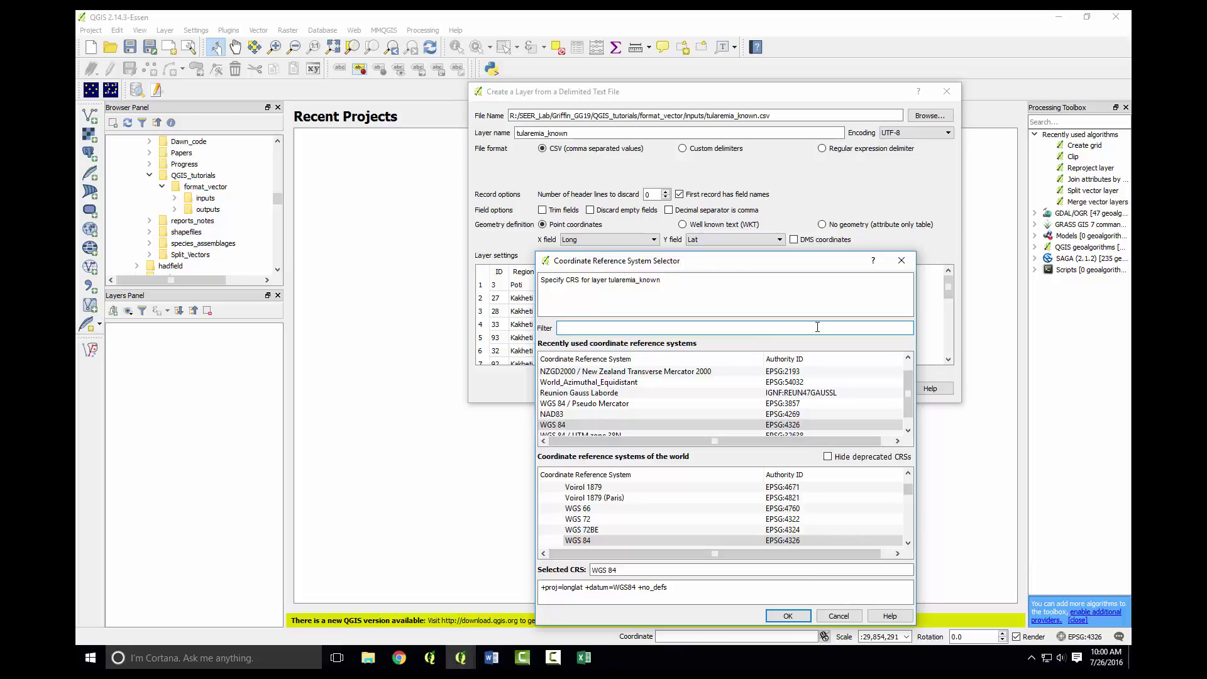
type("4326")
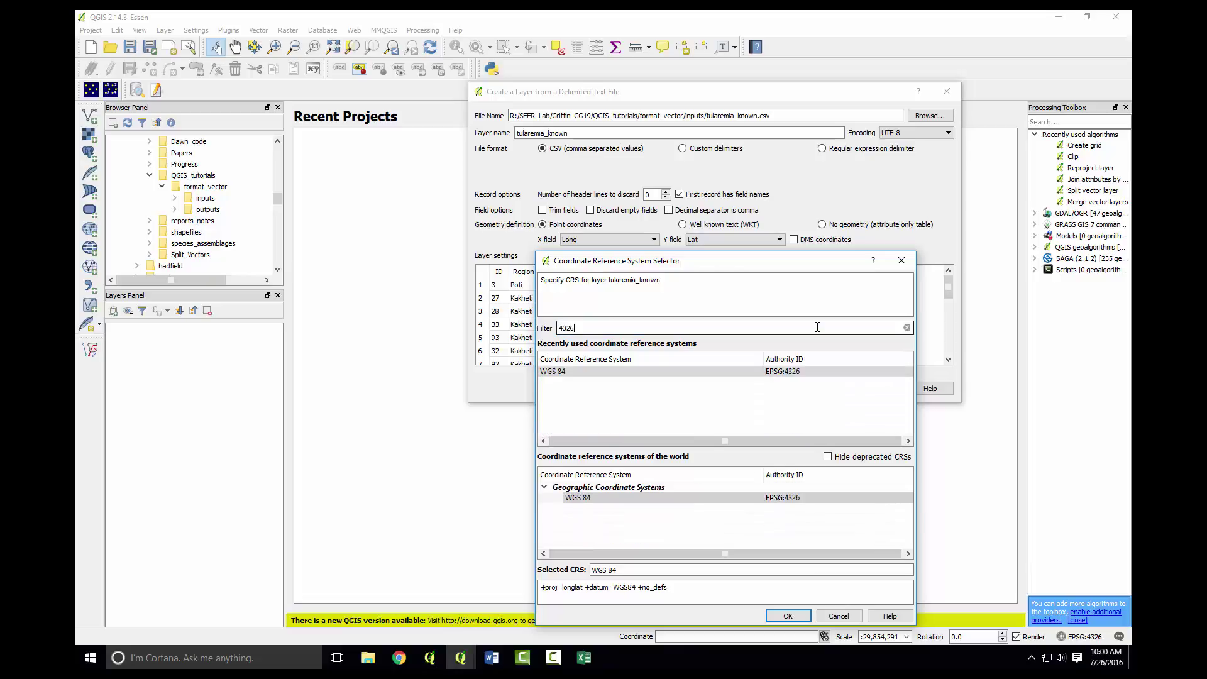
left_click(791, 373)
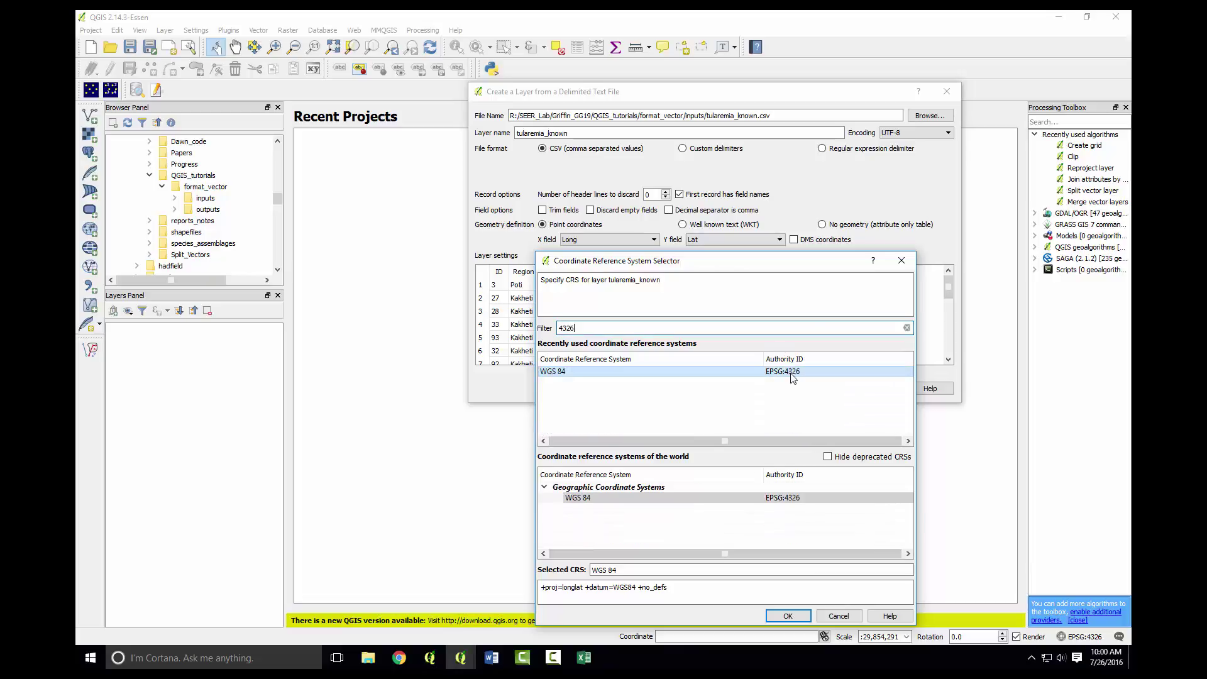
double_click(557, 372)
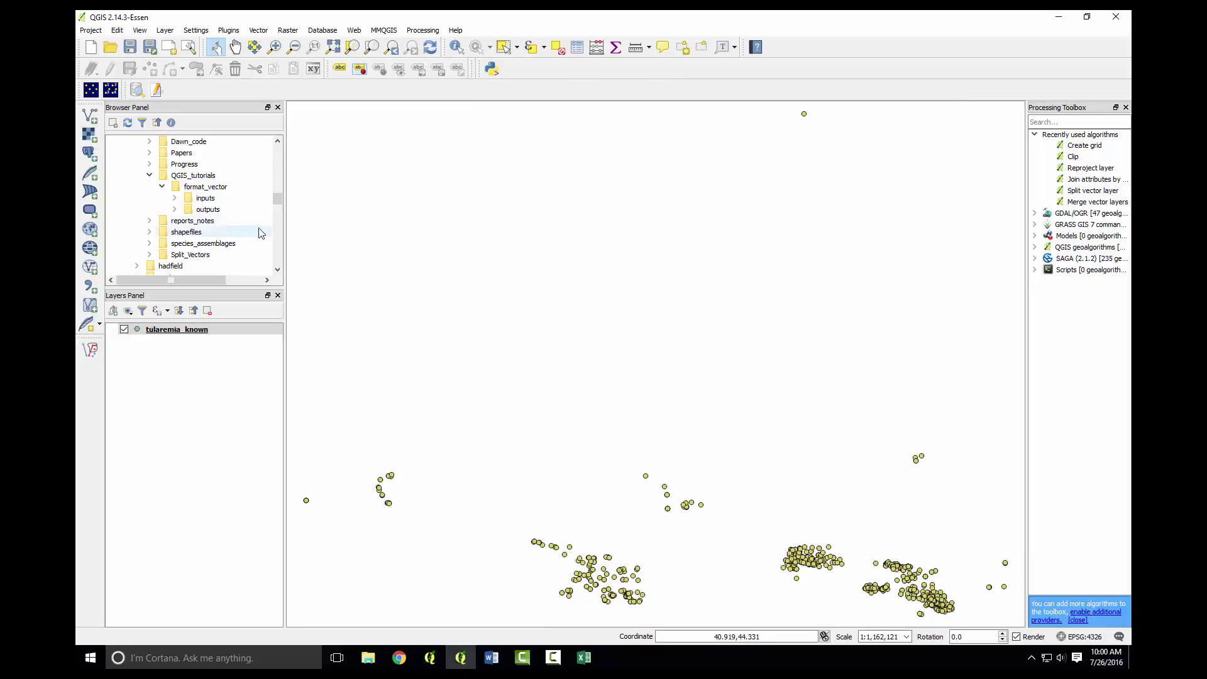
Drag Boundary_SouthernFocus from inputs into the layers below tularemia_known, then close the Processing Toolbox.
left_click(176, 199)
left_click(224, 210)
left_click_drag(225, 210, 192, 409)
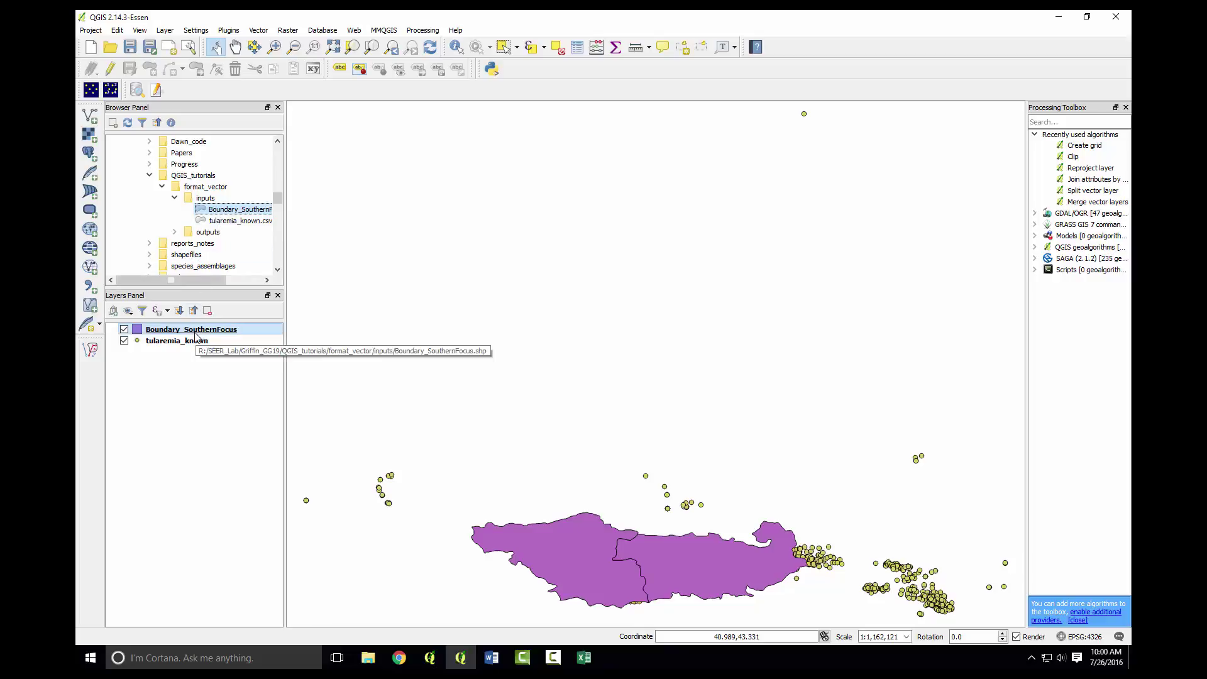
left_click_drag(193, 329, 195, 357)
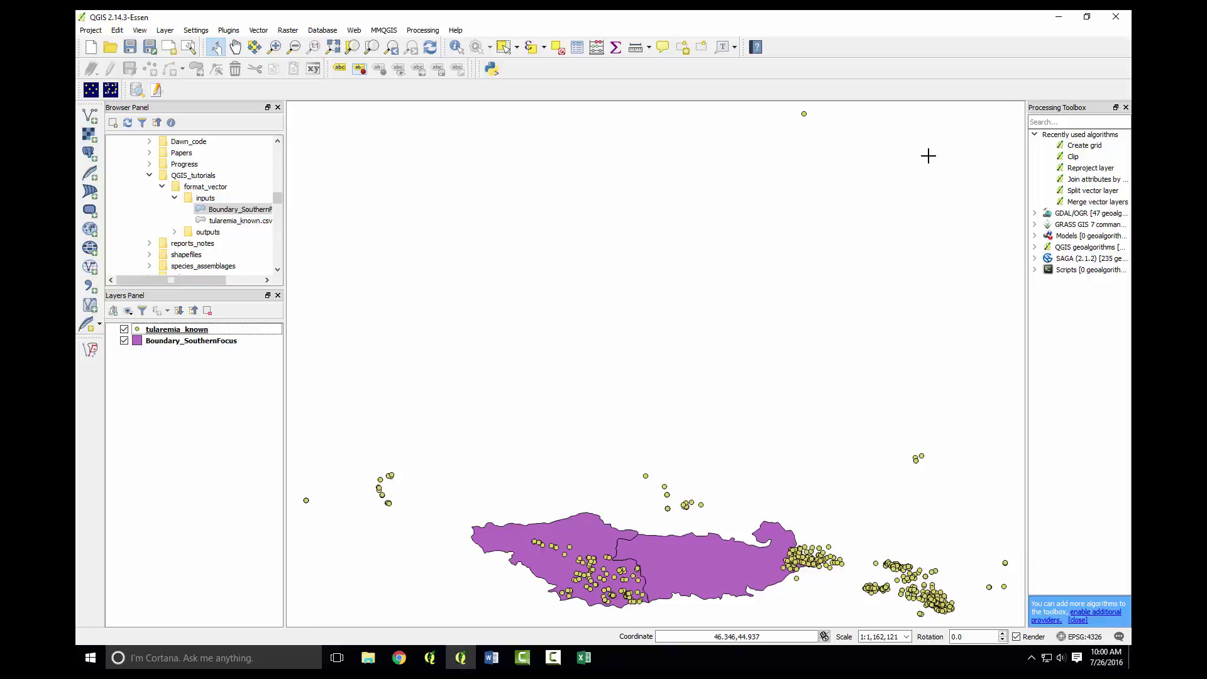
left_click(1126, 106)
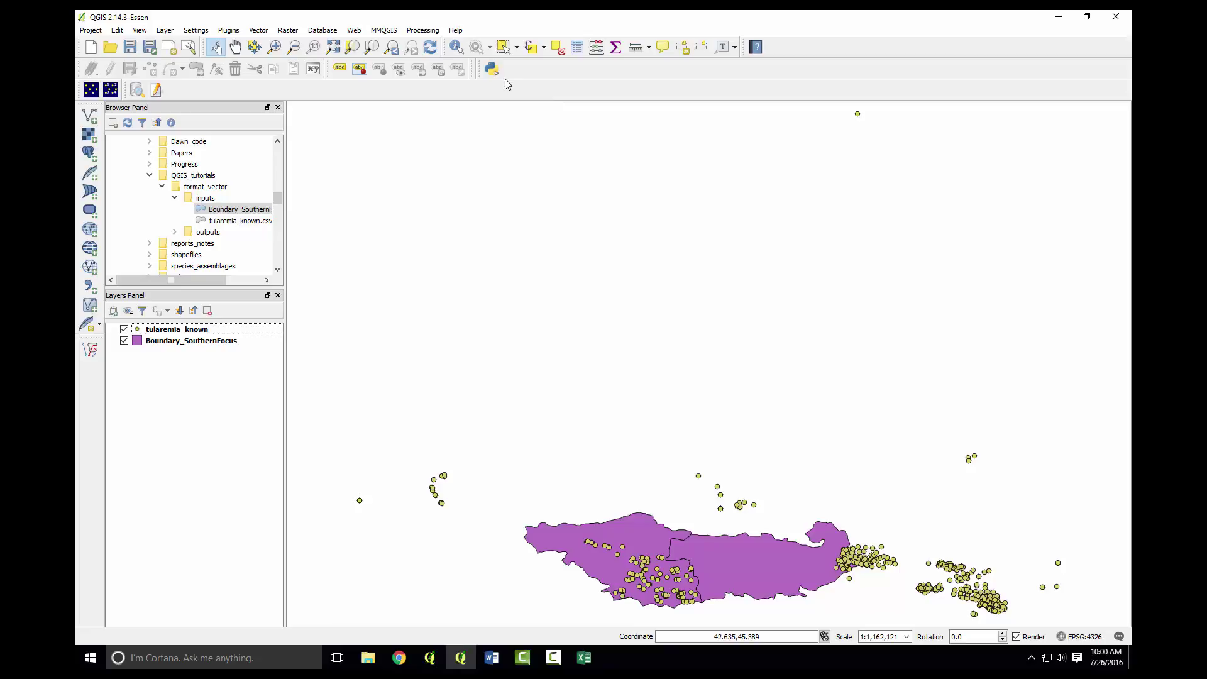
Reopen the Processing Toolbox and open the vector Clip algorithm by searching 'clip'.
left_click(422, 31)
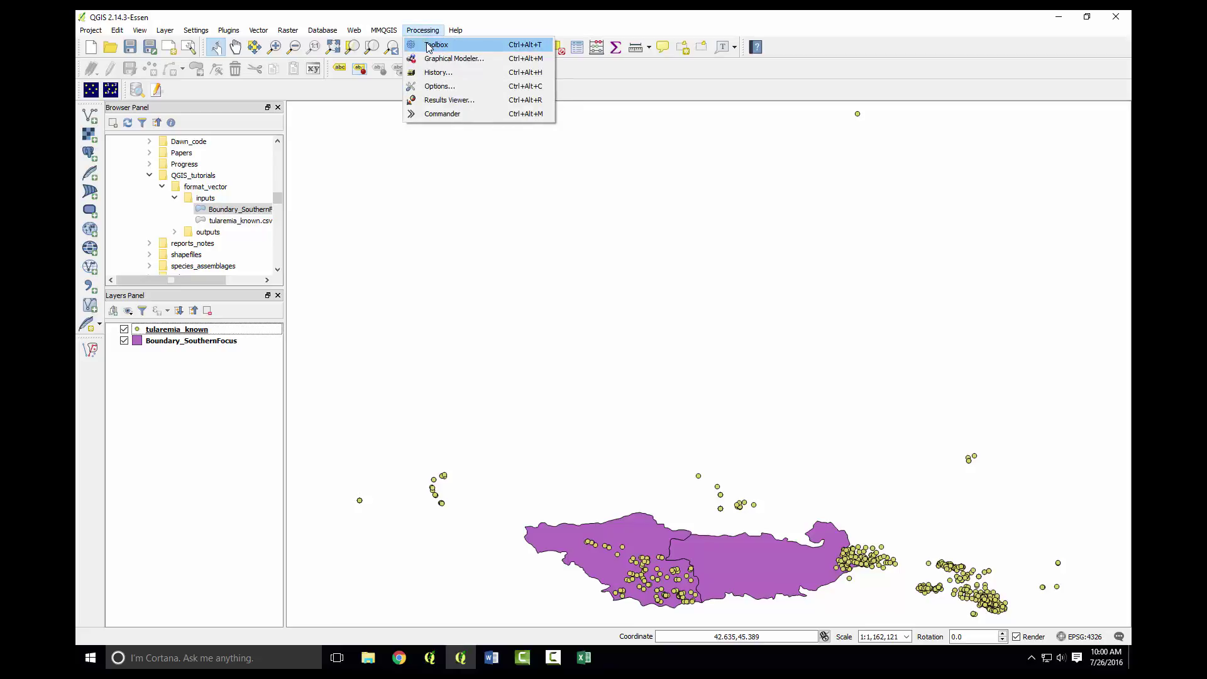
left_click(433, 44)
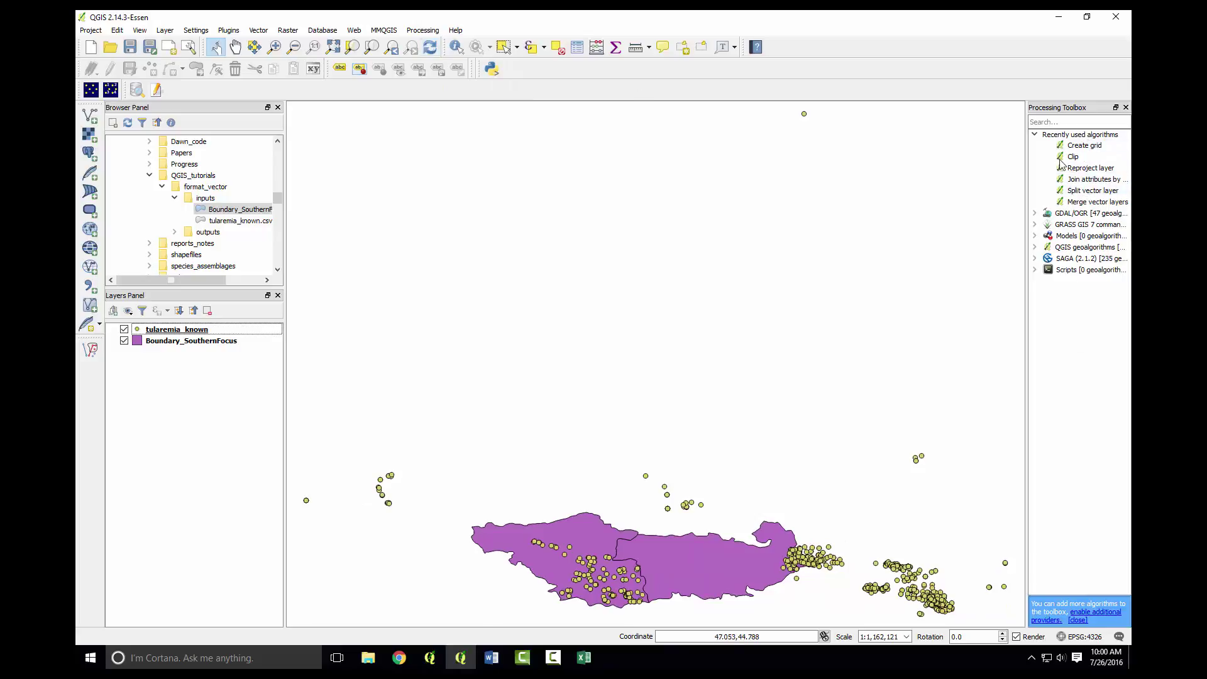
left_click(1034, 134)
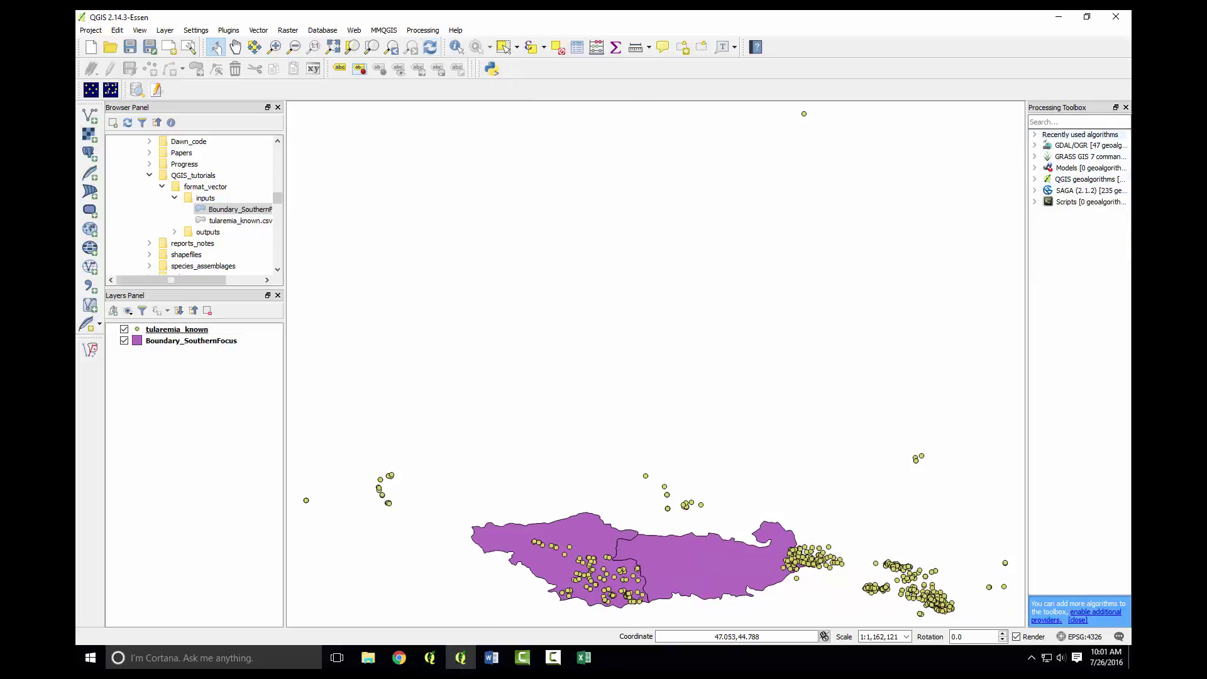
left_click(1082, 120)
type("clip")
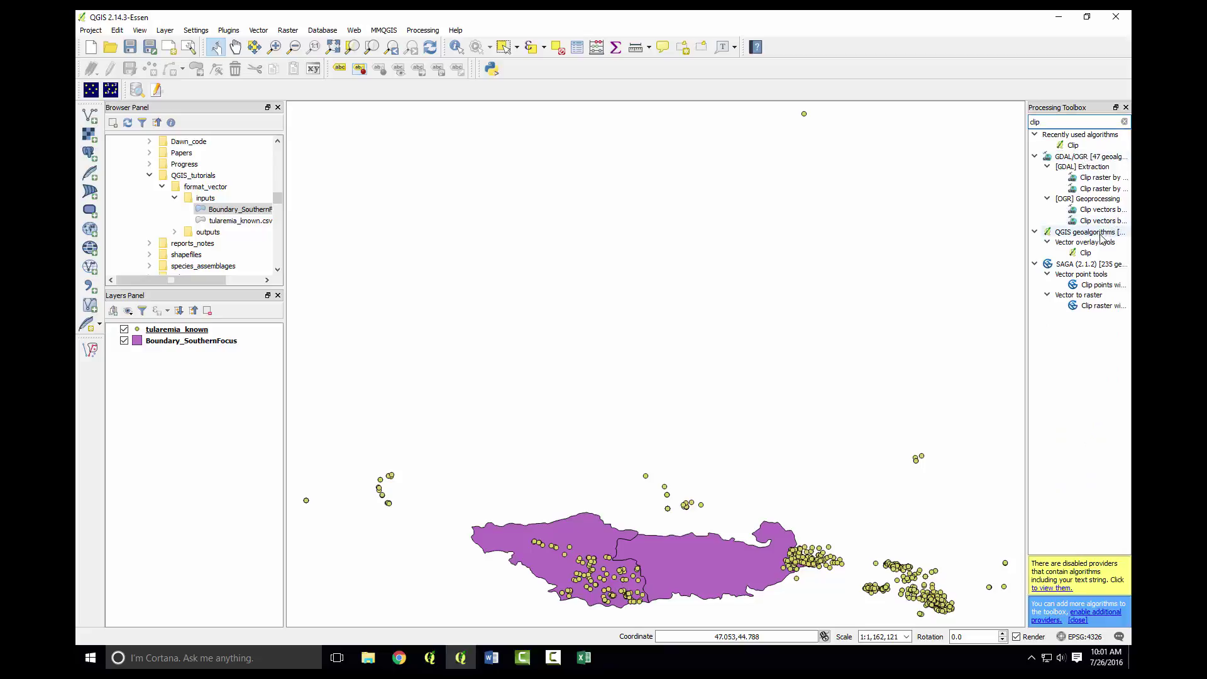
double_click(1085, 253)
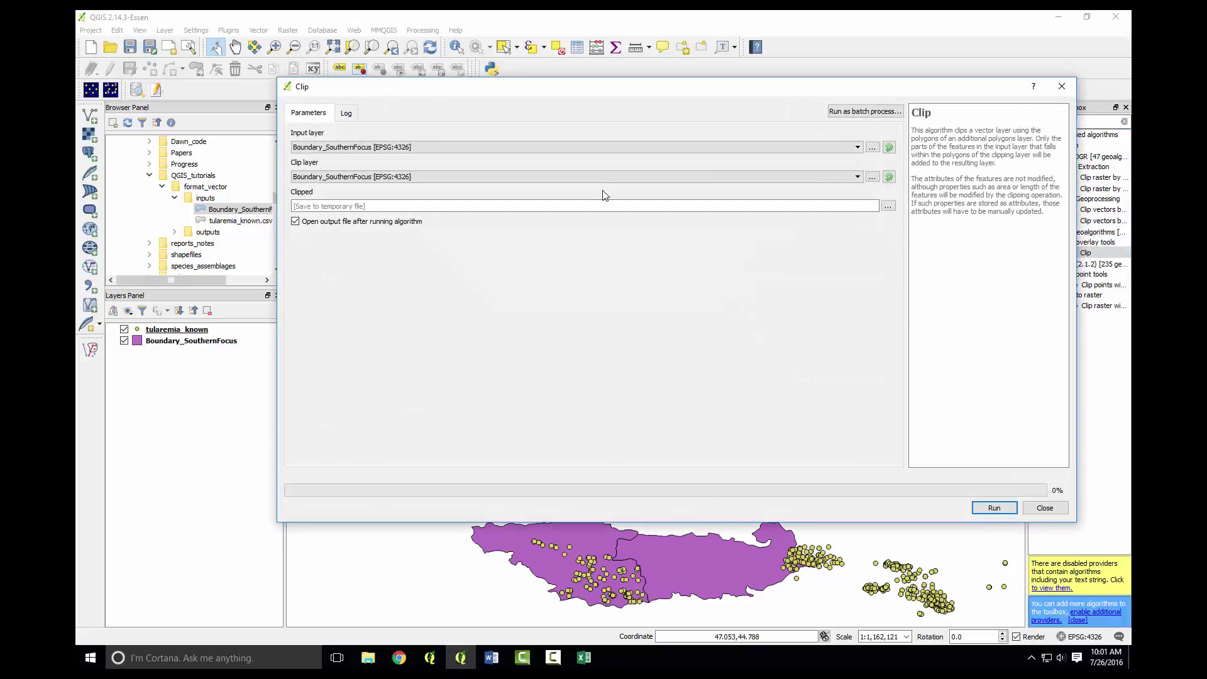
Clip tularemia_known by Boundary_SouthernFocus and recentre the map on the result.
left_click(381, 149)
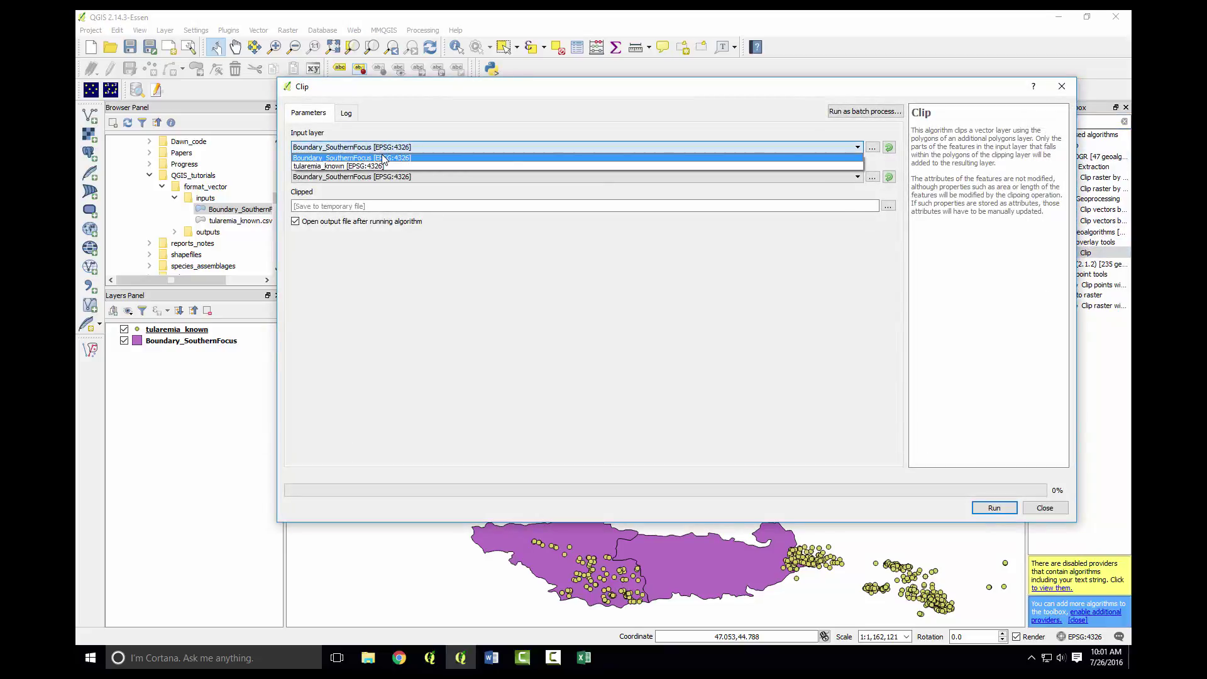
left_click(383, 165)
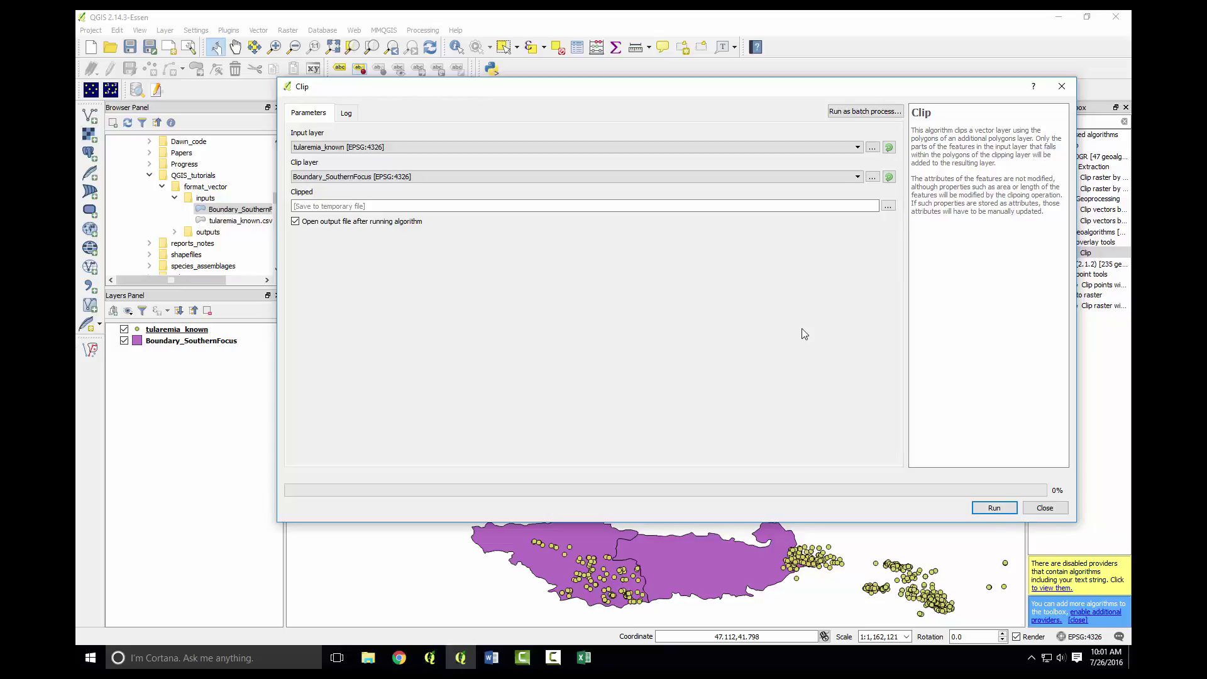
left_click(1009, 508)
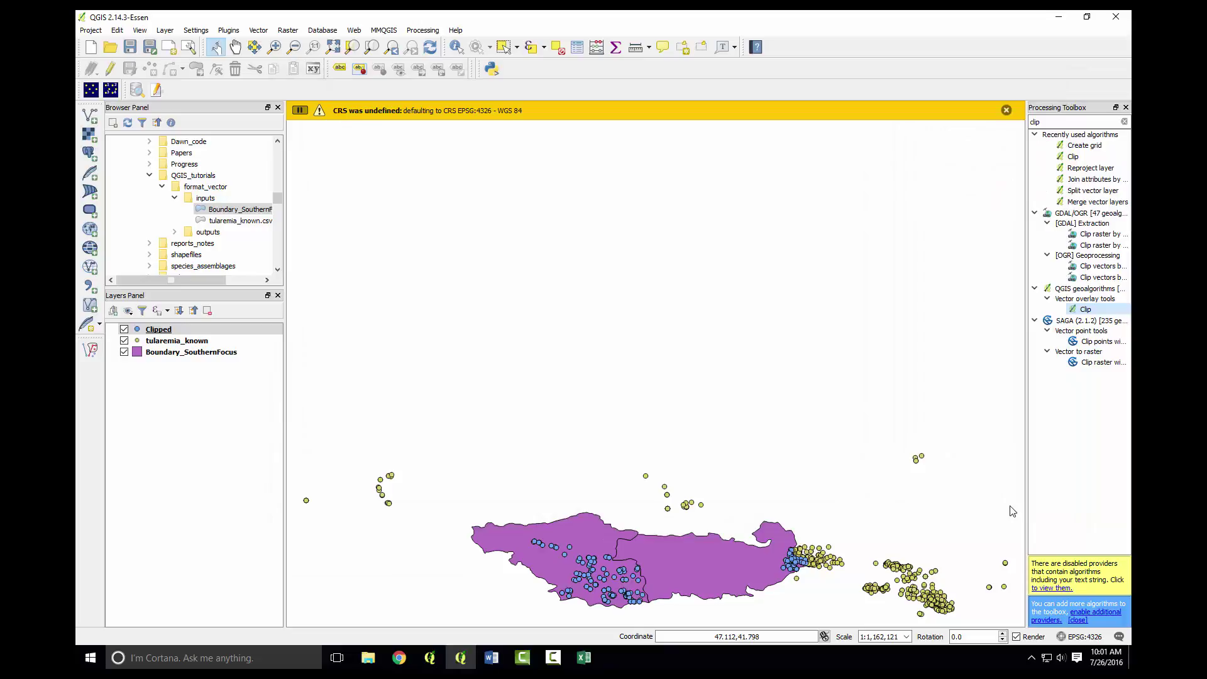
left_click_drag(866, 517, 911, 386)
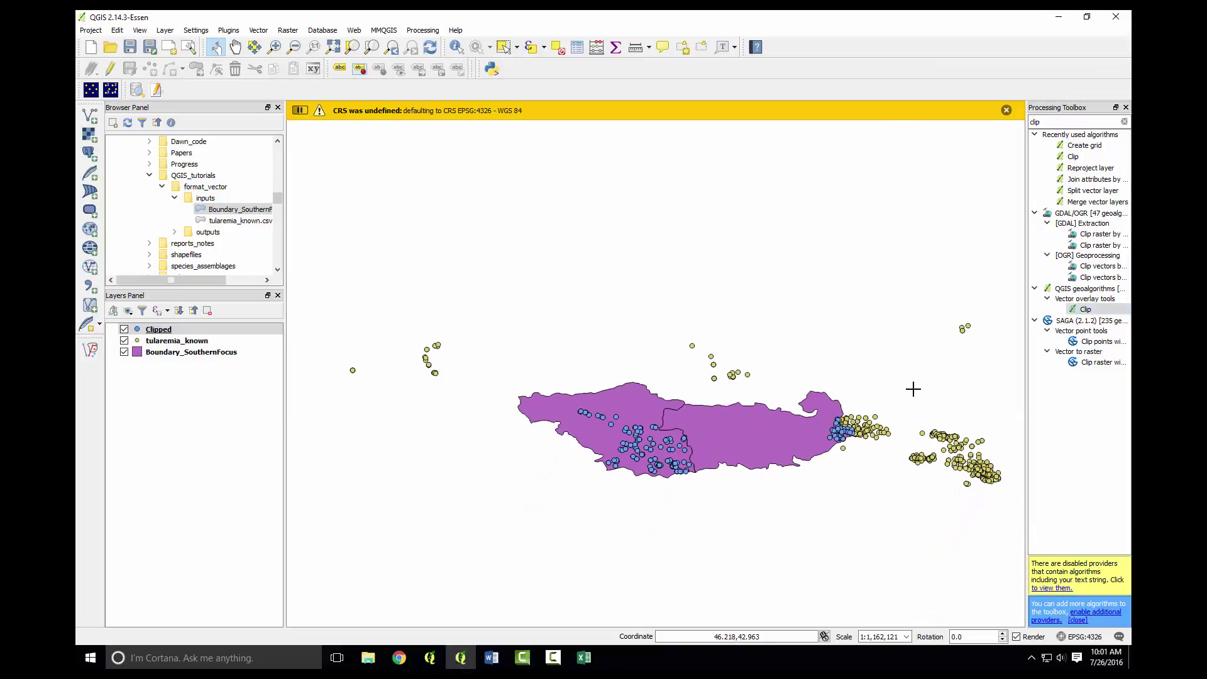
Remove the tularemia_known layer from the Layers panel and confirm the removal.
right_click(179, 344)
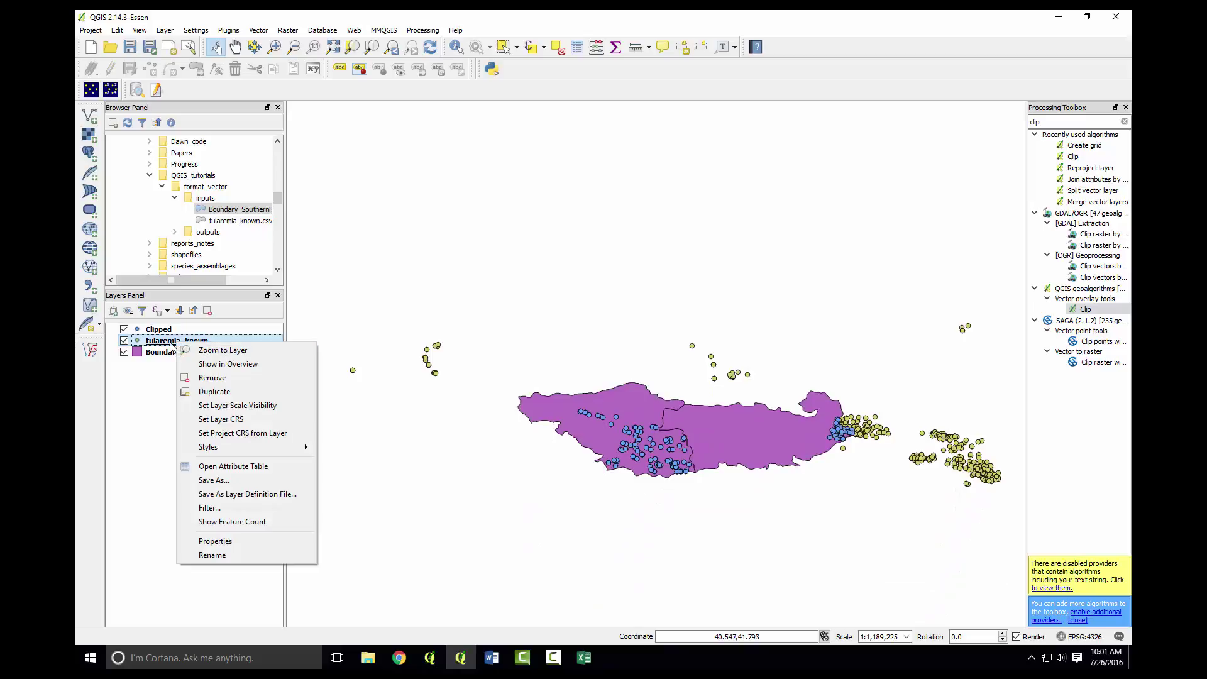
left_click(213, 378)
left_click(579, 347)
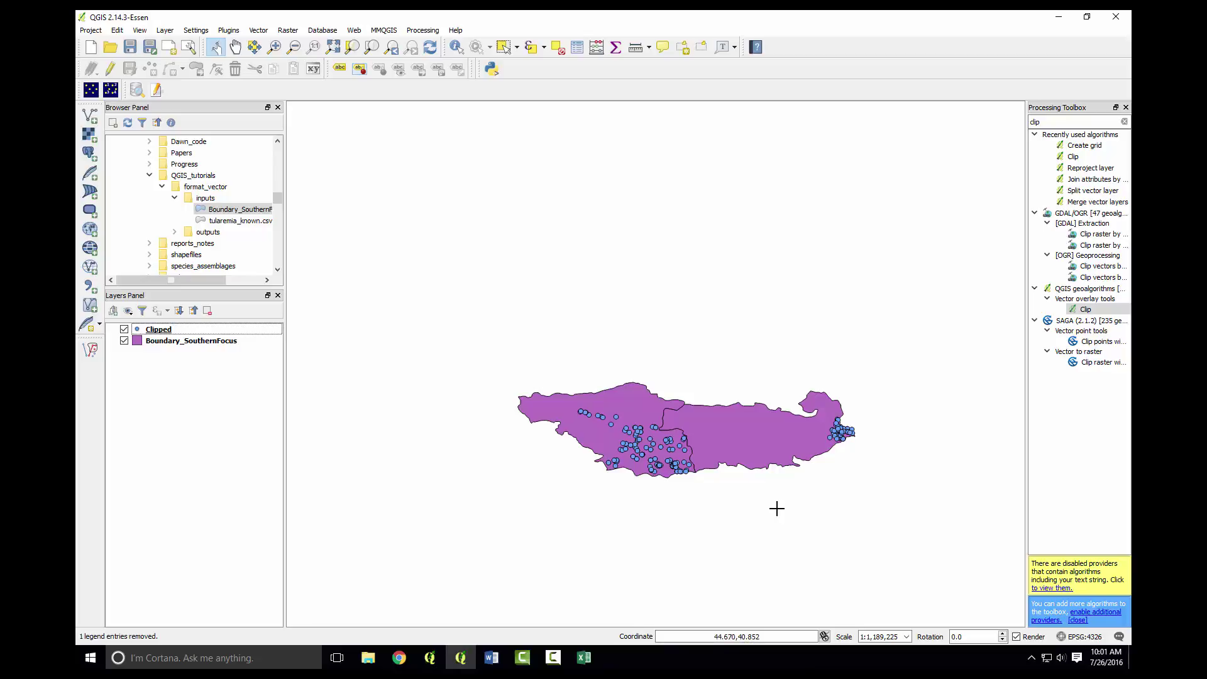
Open Reproject layer with Clipped as input and EPSG:32638 as the target CRS.
left_click(1125, 122)
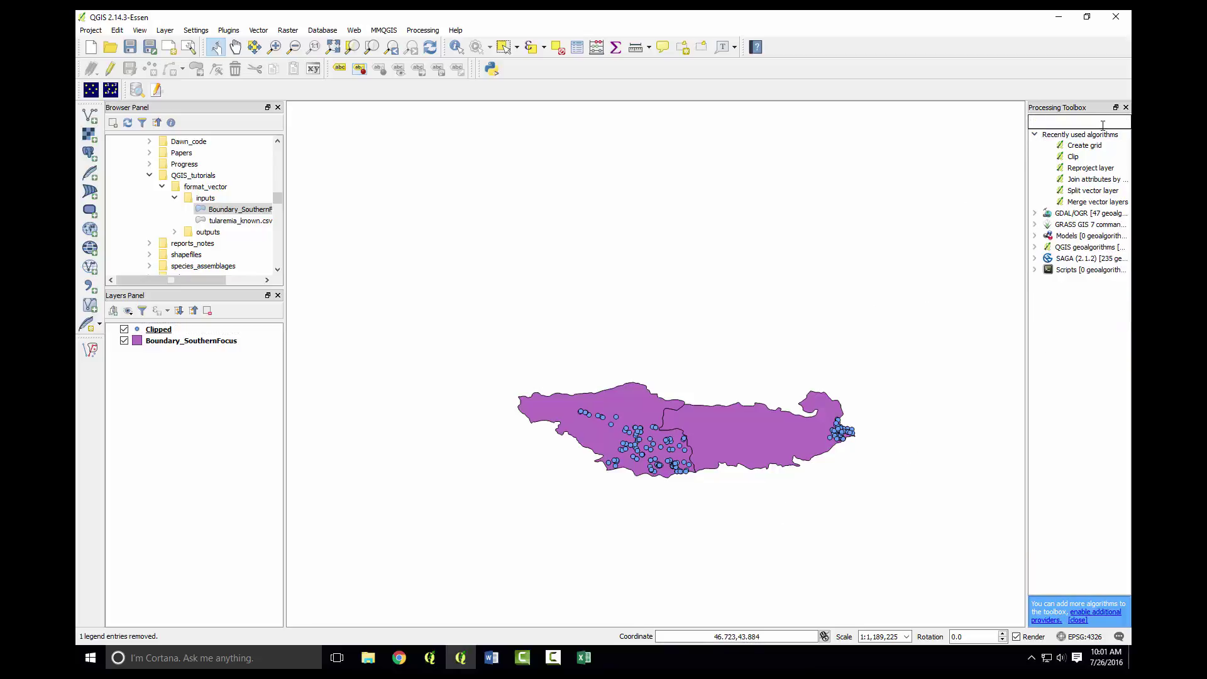
type("reproject")
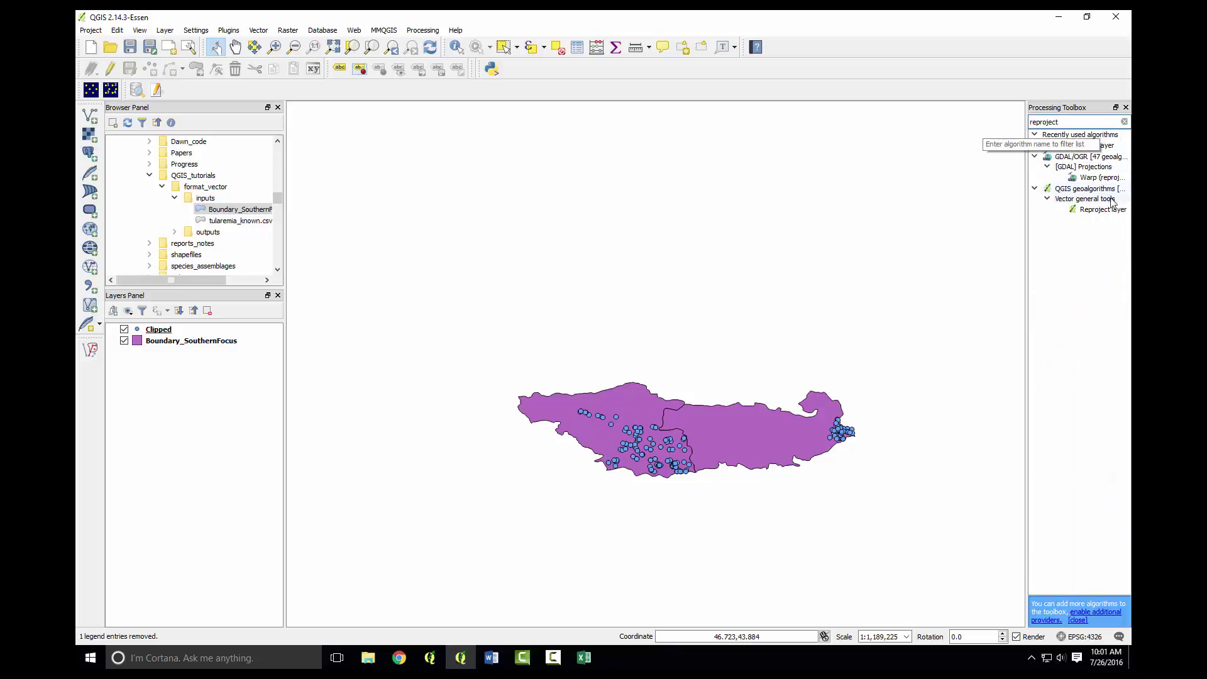
double_click(1091, 145)
left_click(569, 148)
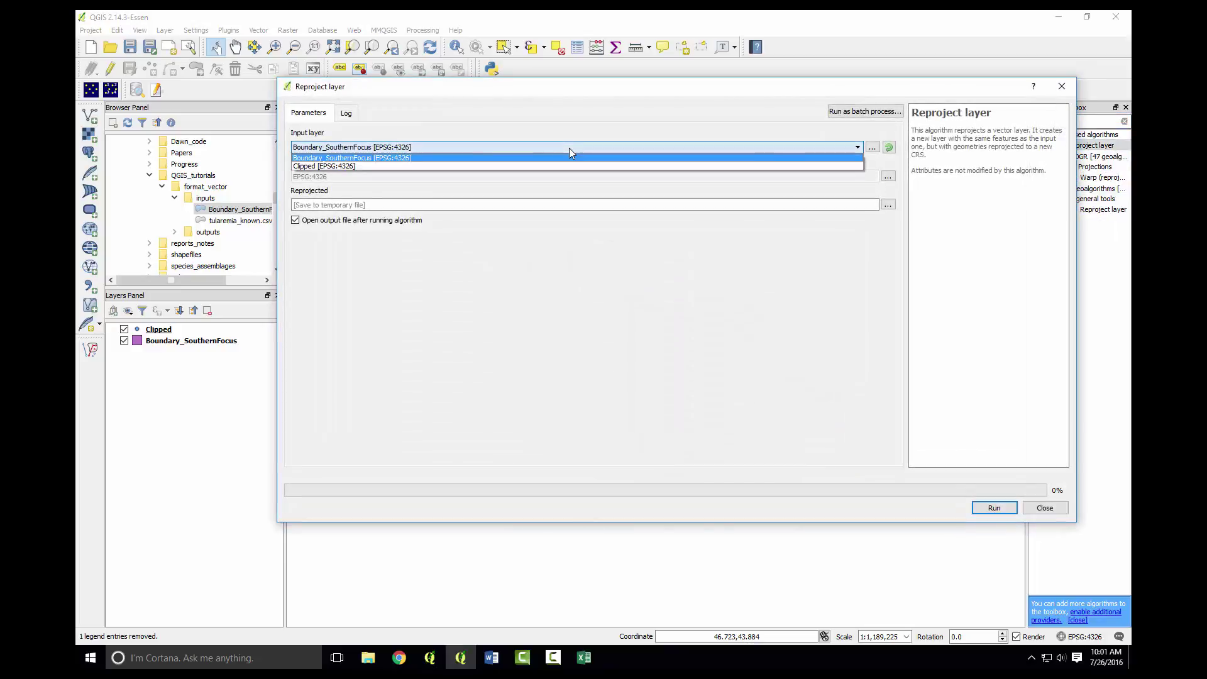
left_click(579, 166)
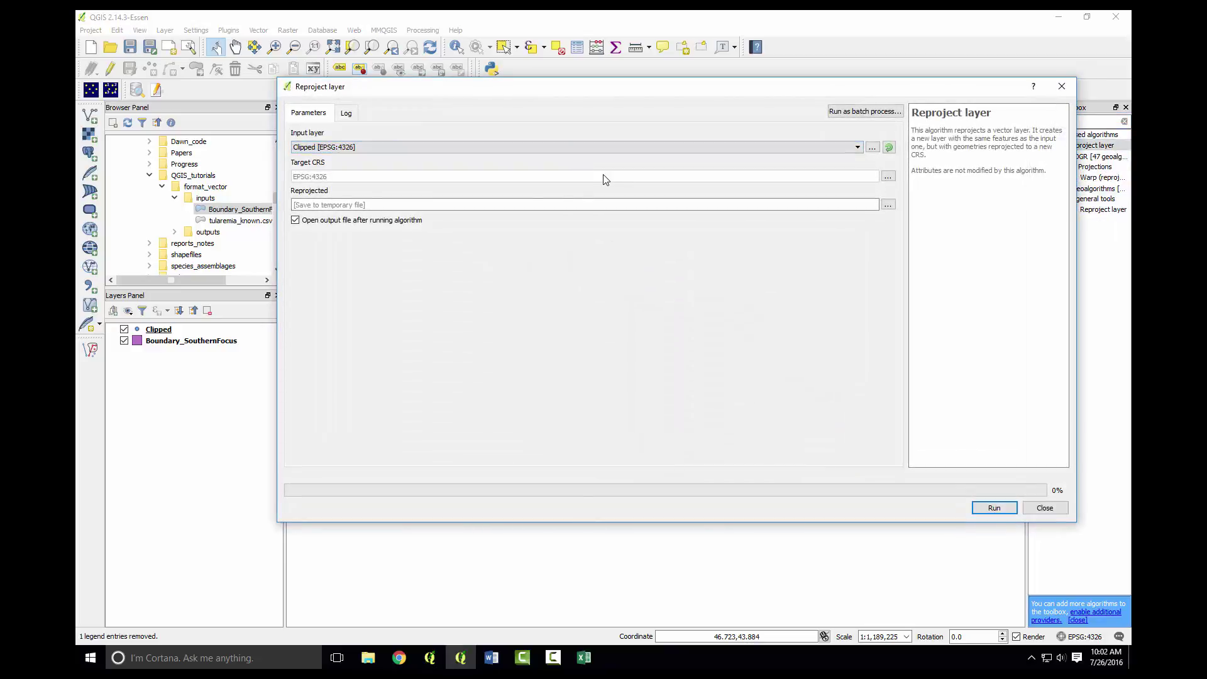
left_click(888, 176)
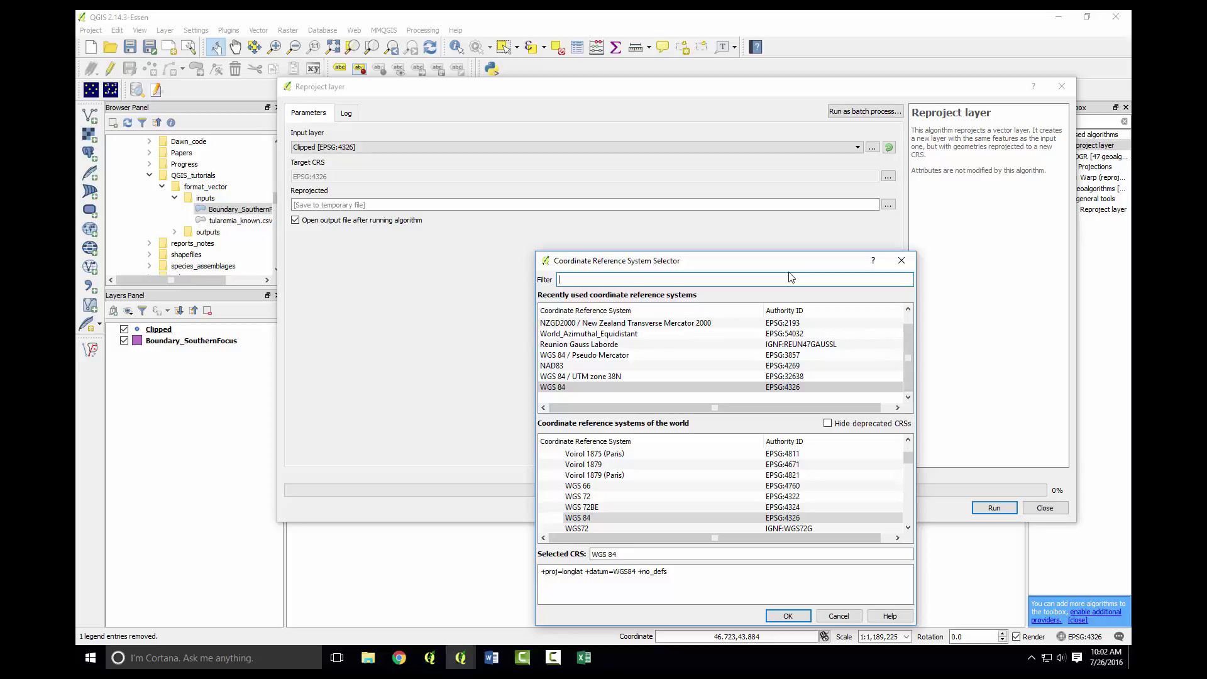
type("32")
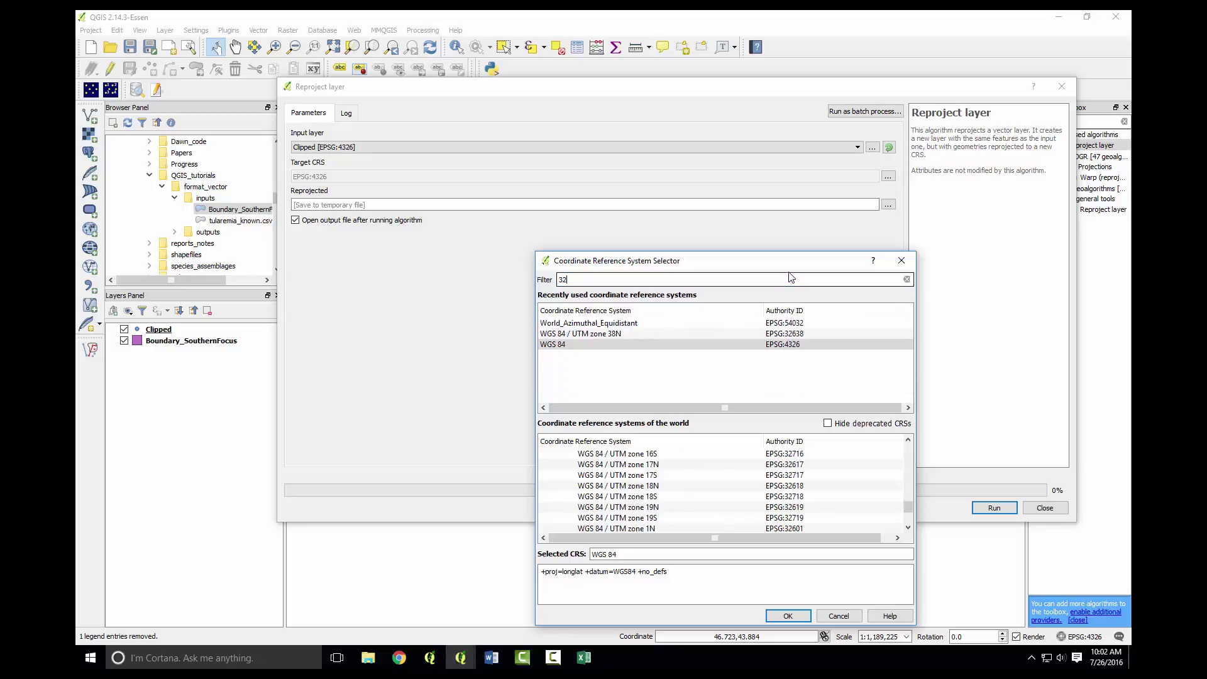
type("638")
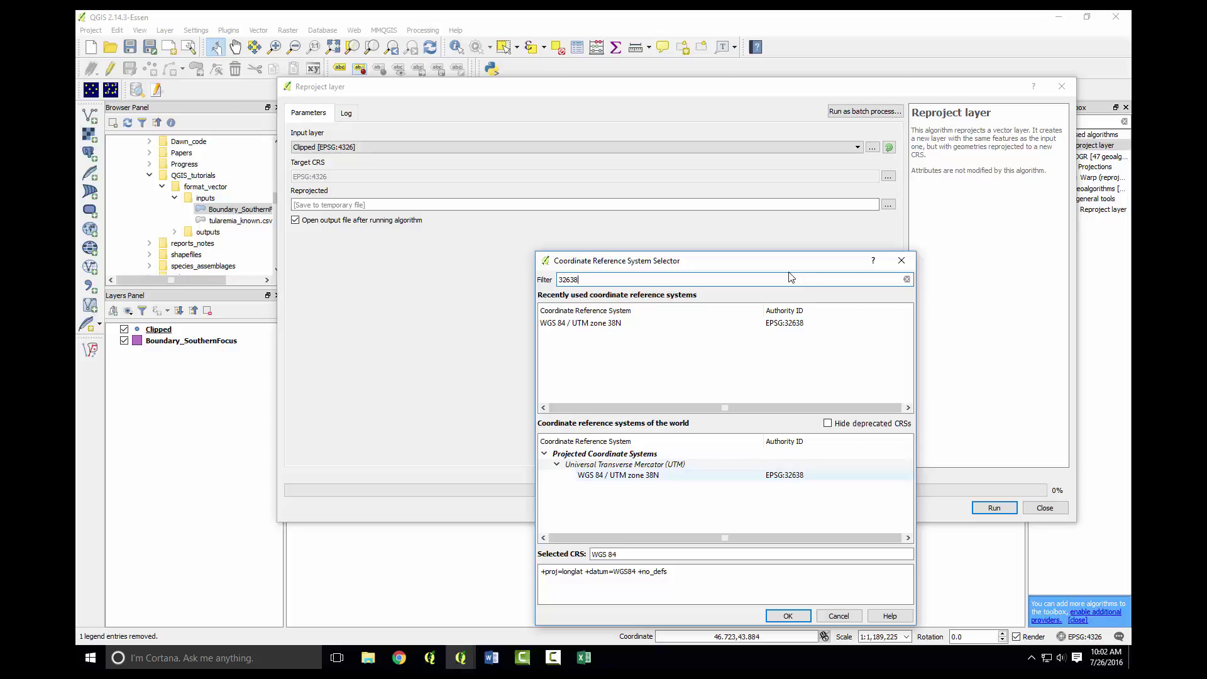
key("Return")
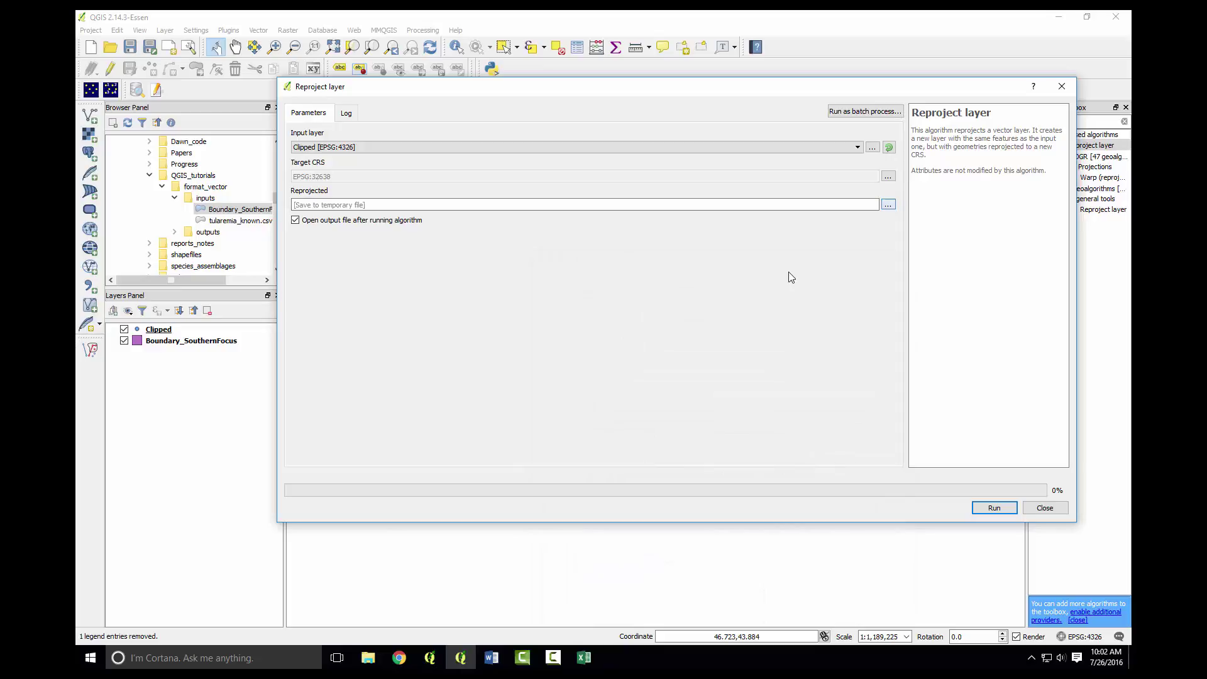
Save the reprojected output as format_vector/outputs/vector_utm.shp and run the reprojection.
left_click(893, 206)
key("Down")
key("Down")
key("Down")
key("Up")
key("Up")
key("Down")
key("Return")
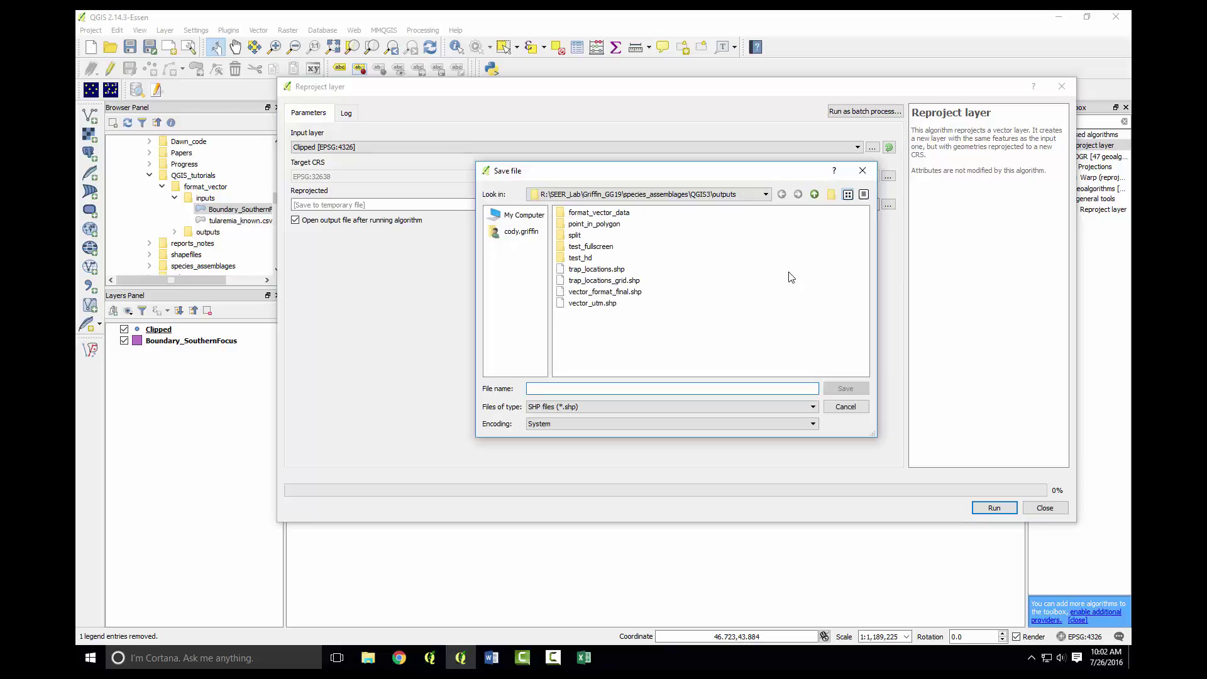
key("alt+Down")
key("Down")
key("Down")
key("Down")
key("Return")
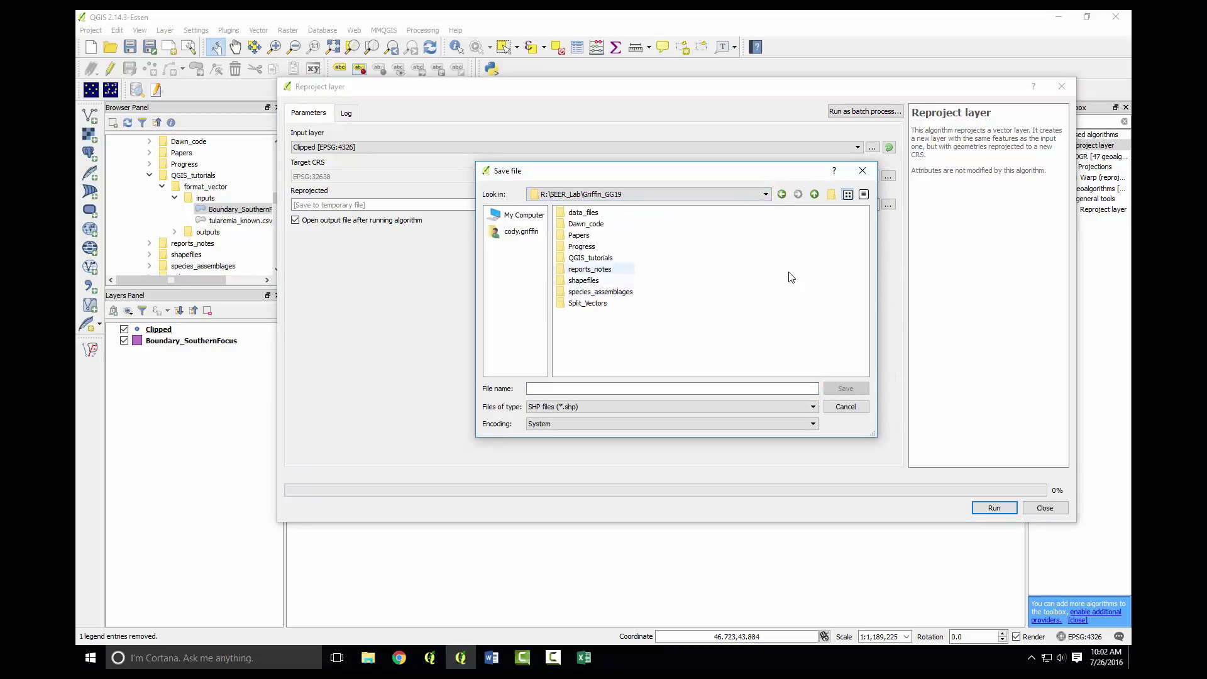
key("Up")
key("Return")
key("Down")
key("Return")
key("Down")
key("Down")
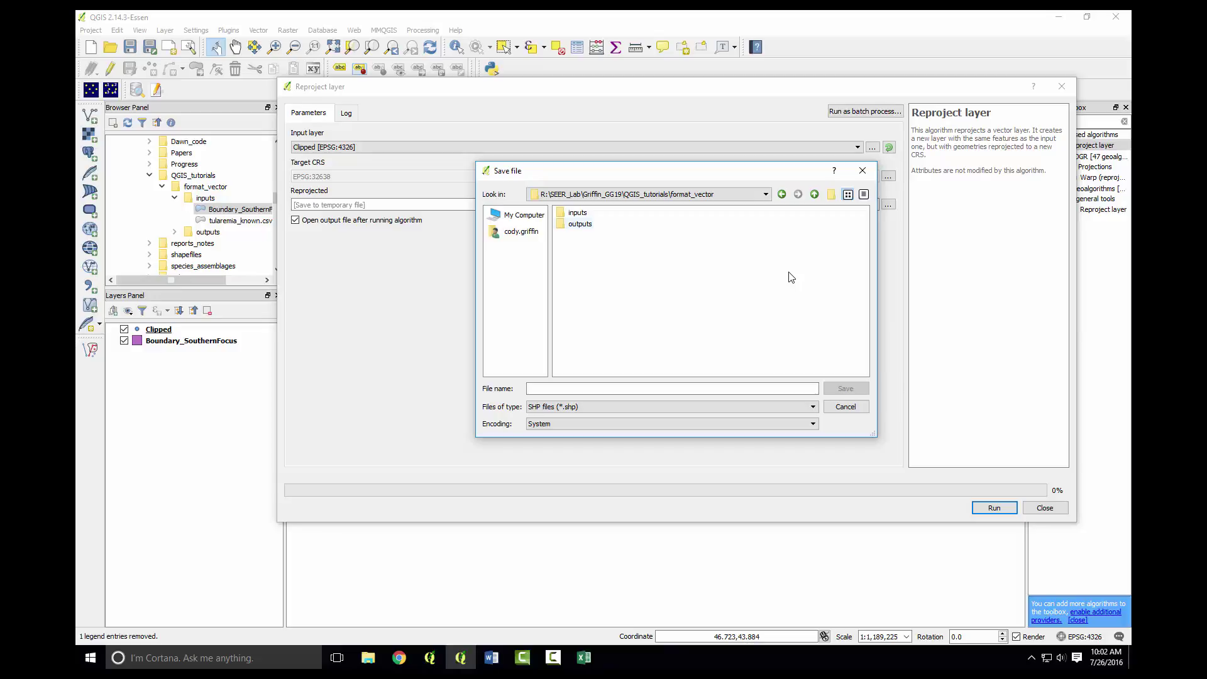
key("Return")
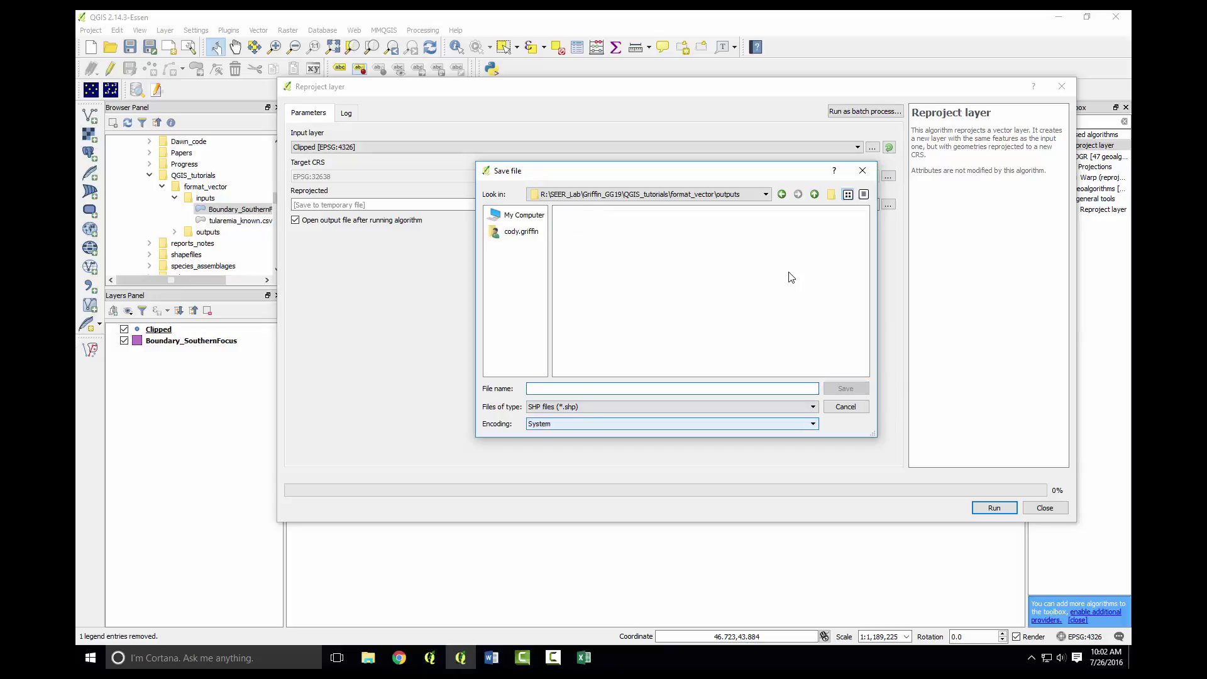
type("vector/outputs/vector")
type("_utm")
key("Return")
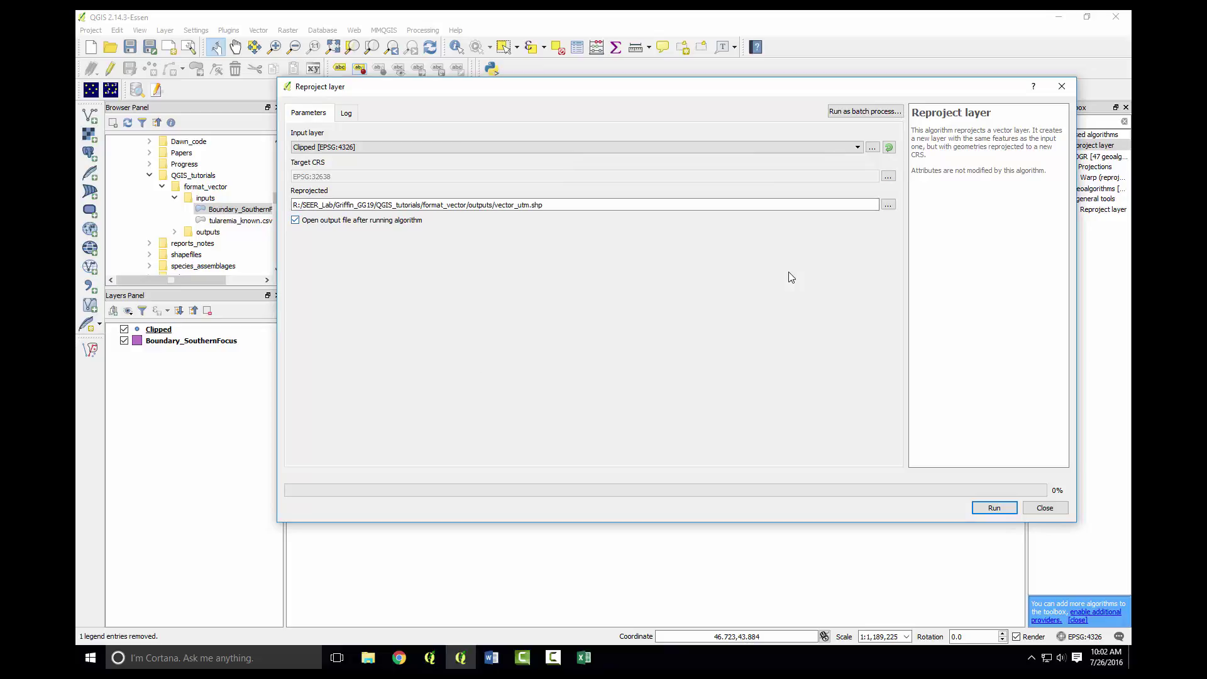
key("space")
key("Return")
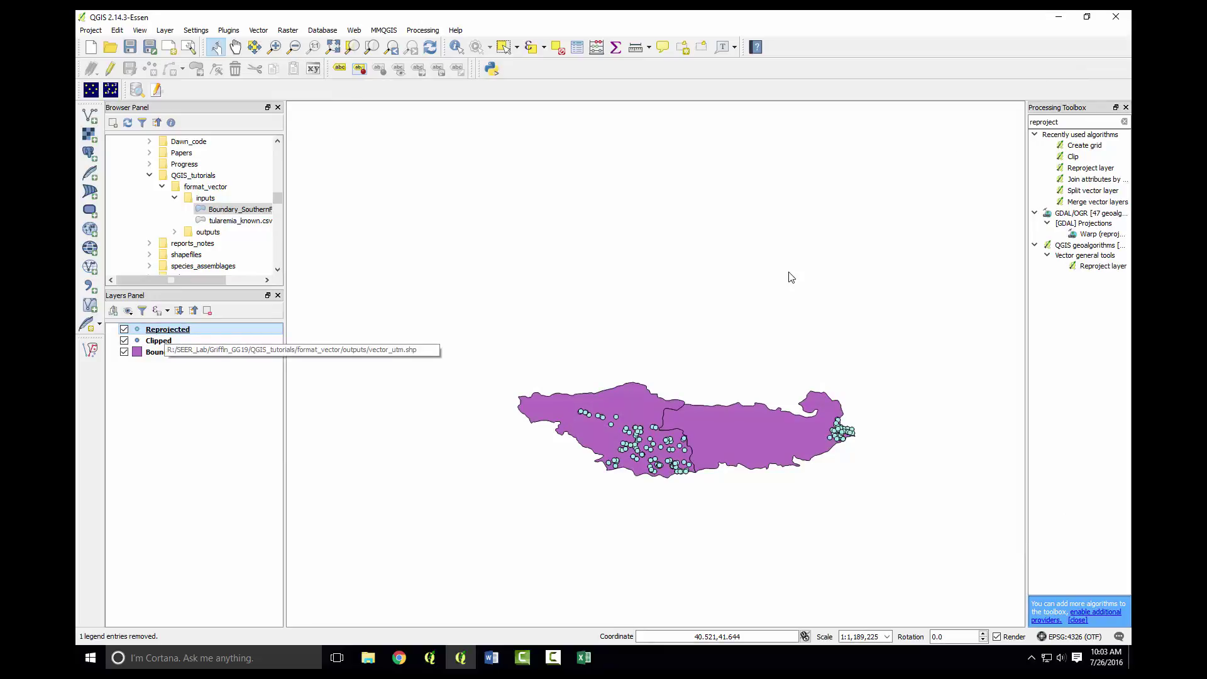
Remove all three layers from the project.
key("shift+Down")
key("shift+Down")
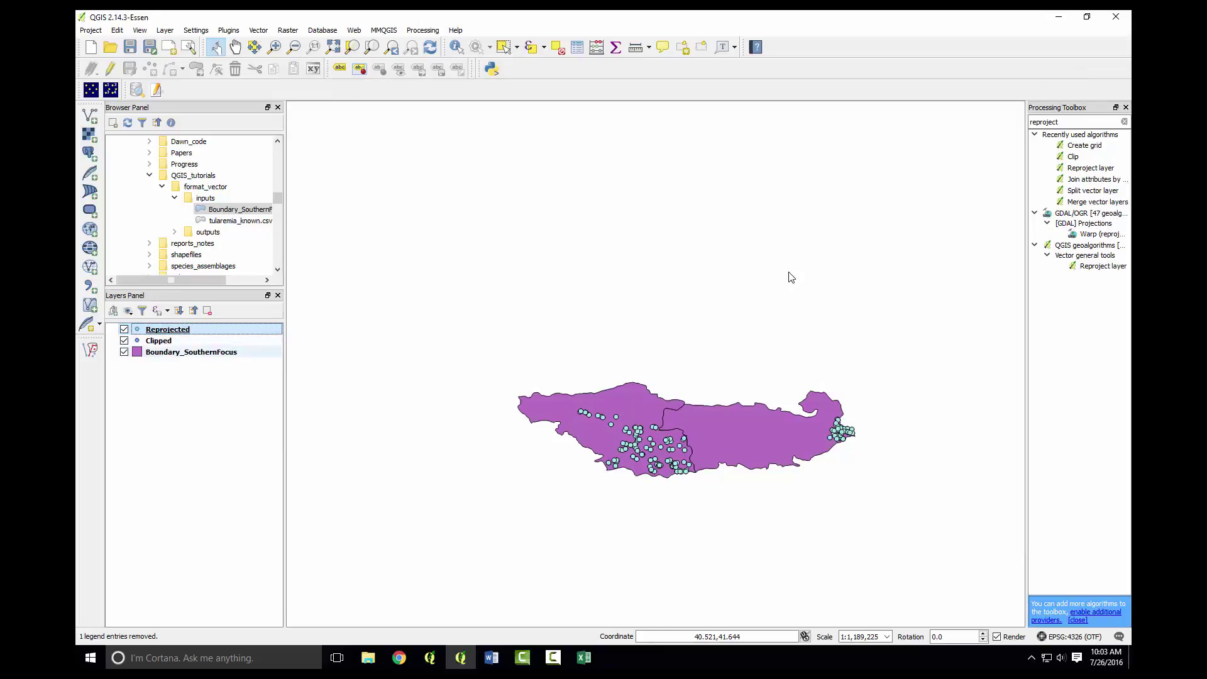
key("Menu")
key("Down")
key("Down")
key("Down")
key("Return")
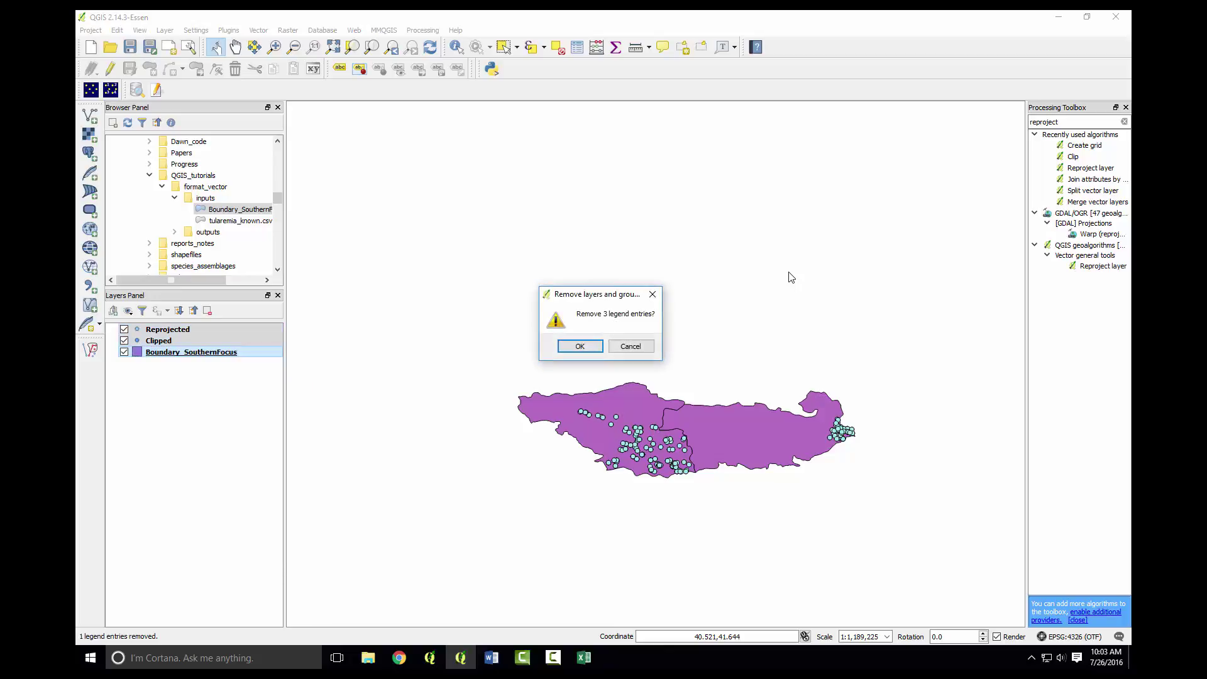
key("Return")
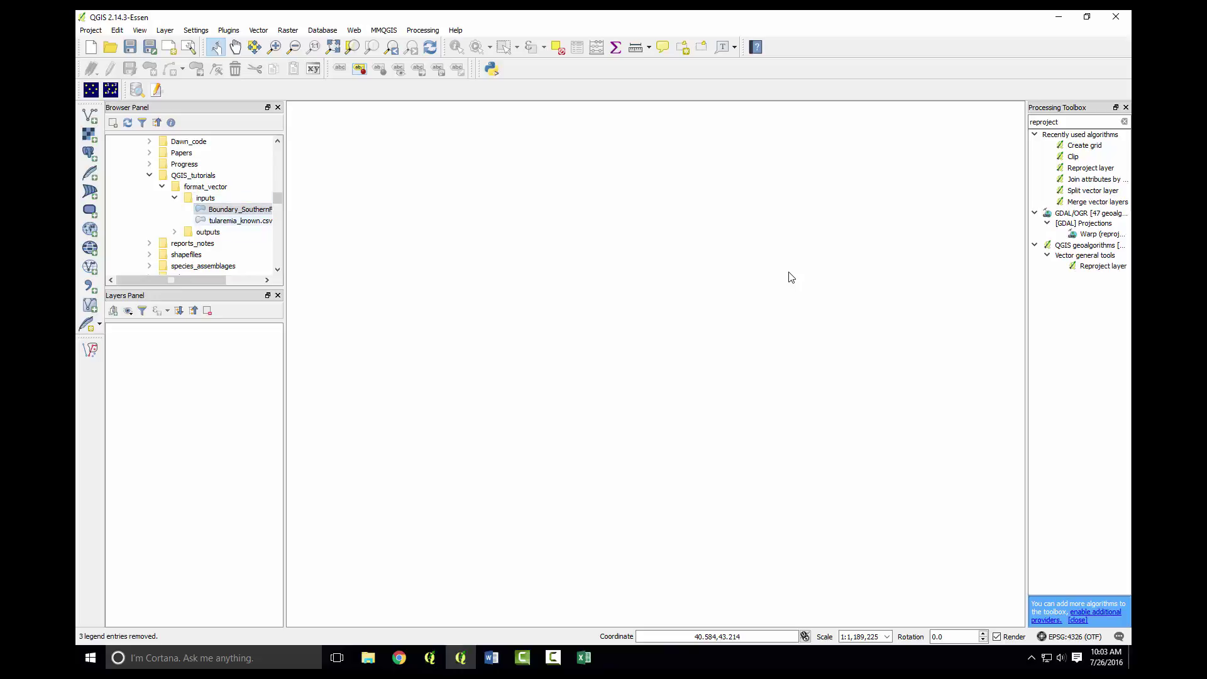
Add vector_utm.shp from the outputs folder in the Browser panel.
key("Down")
left_click(174, 198)
left_click(175, 210)
key("Return")
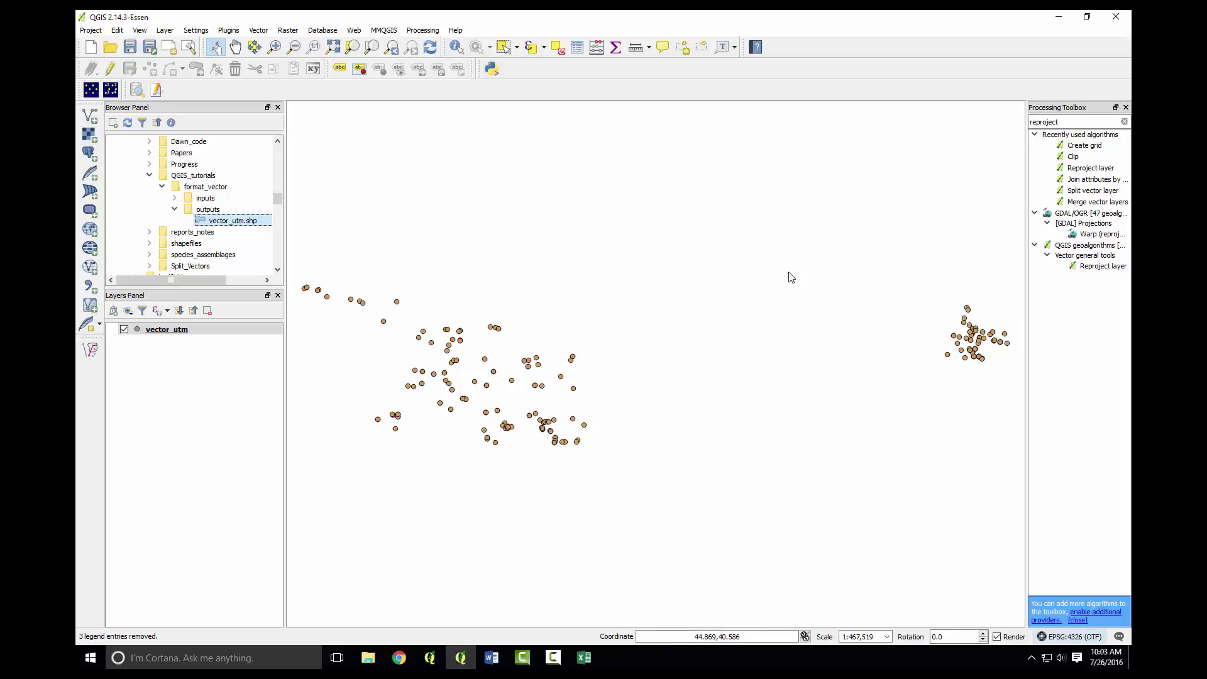
In Project Properties, pick WGS 84 / UTM zone 38N (EPSG:32638) as the project CRS.
key("ctrl+shift+p")
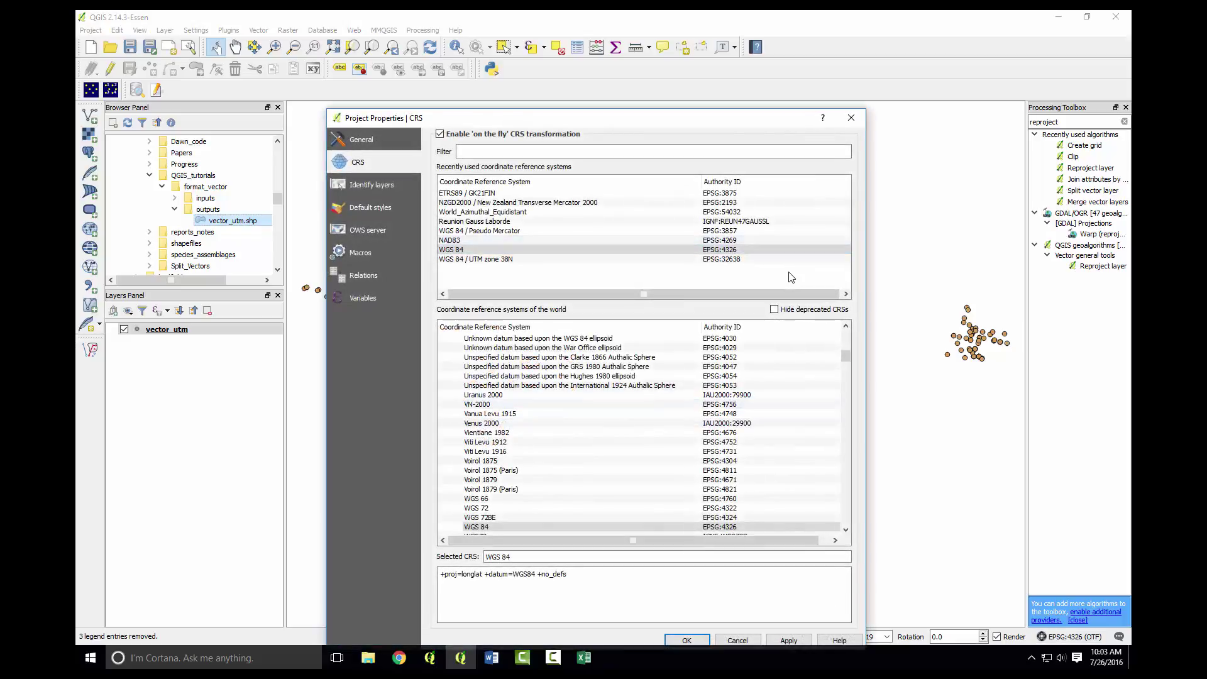
key("Escape")
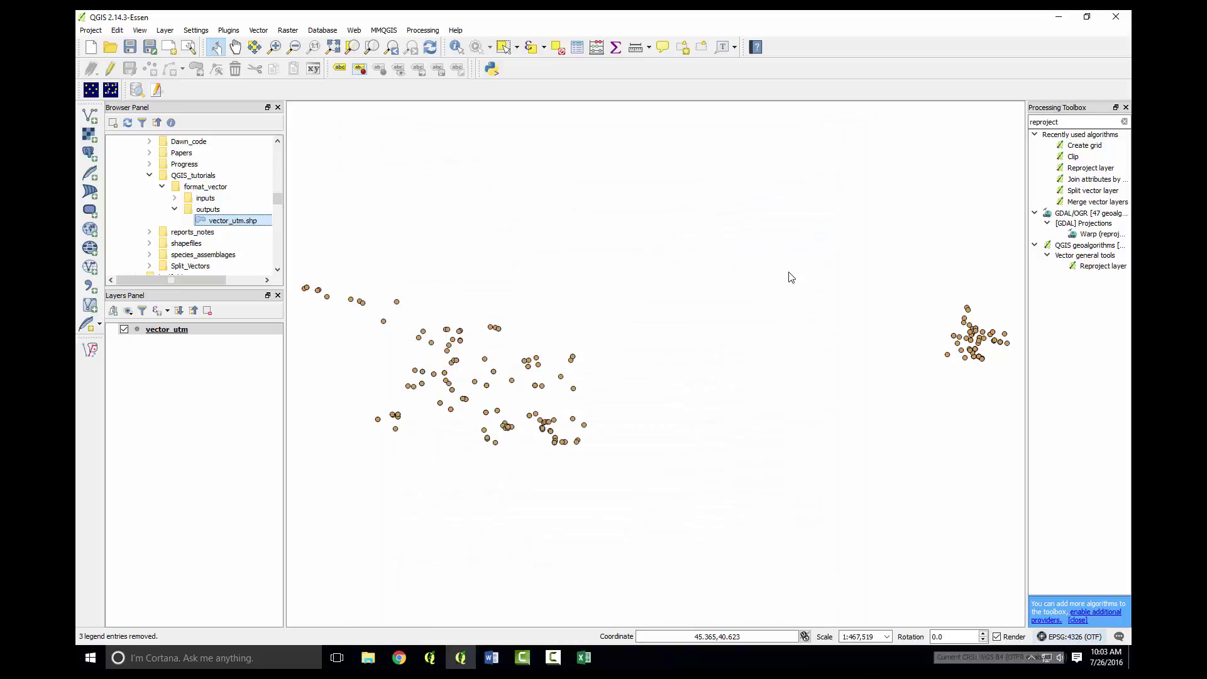
key("ctrl+shift+p")
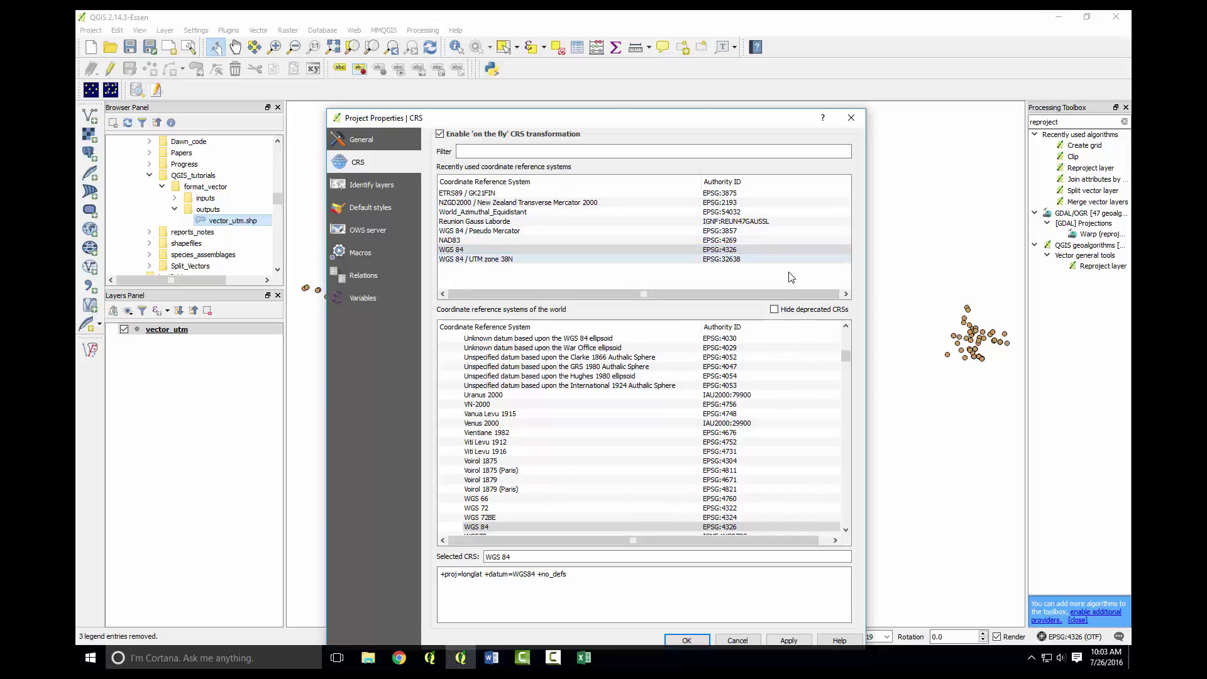
left_click(790, 275)
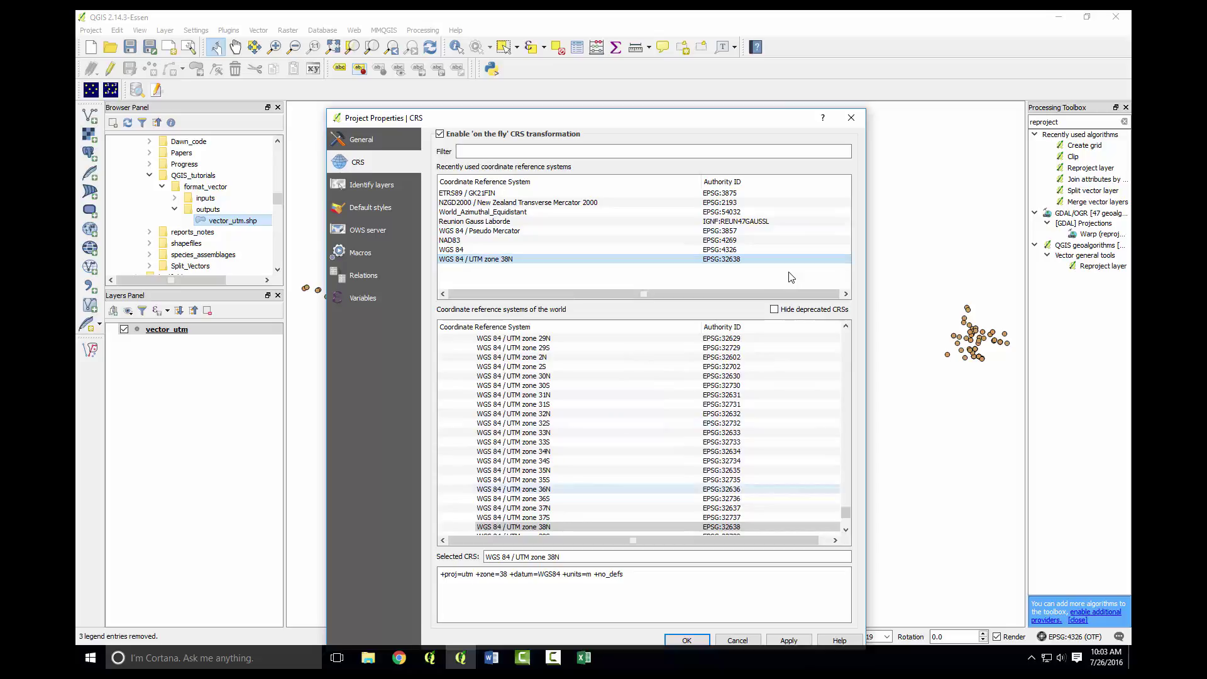
key("Return")
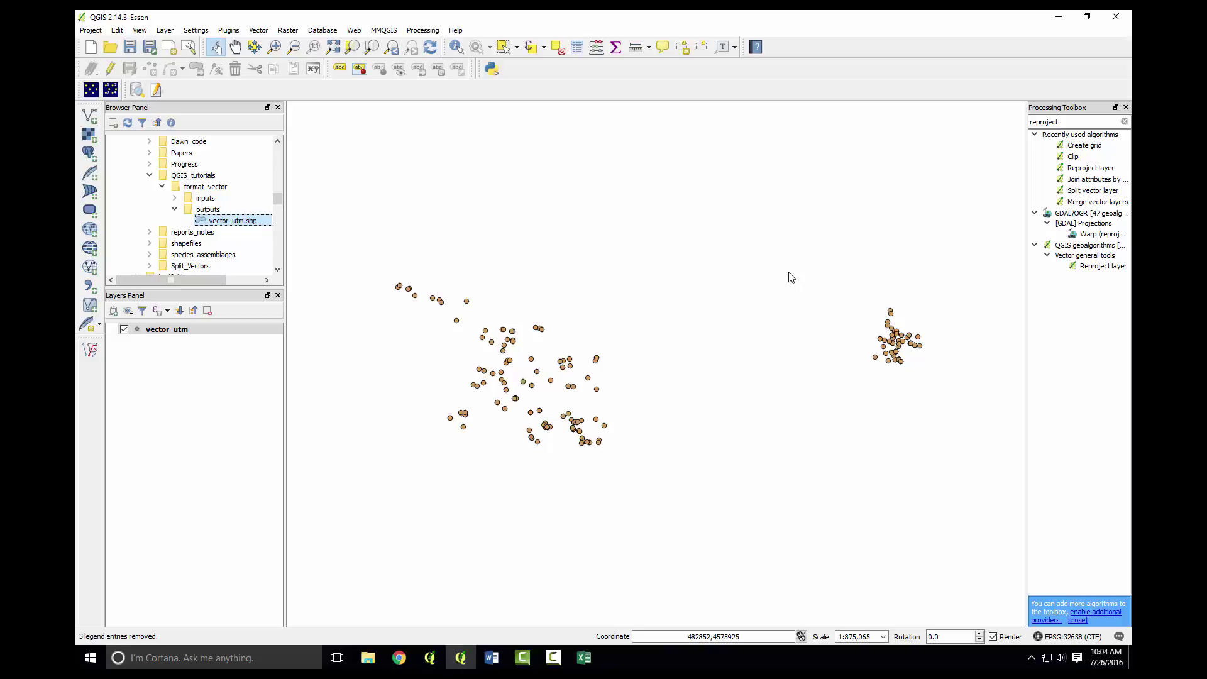
right_click(179, 329)
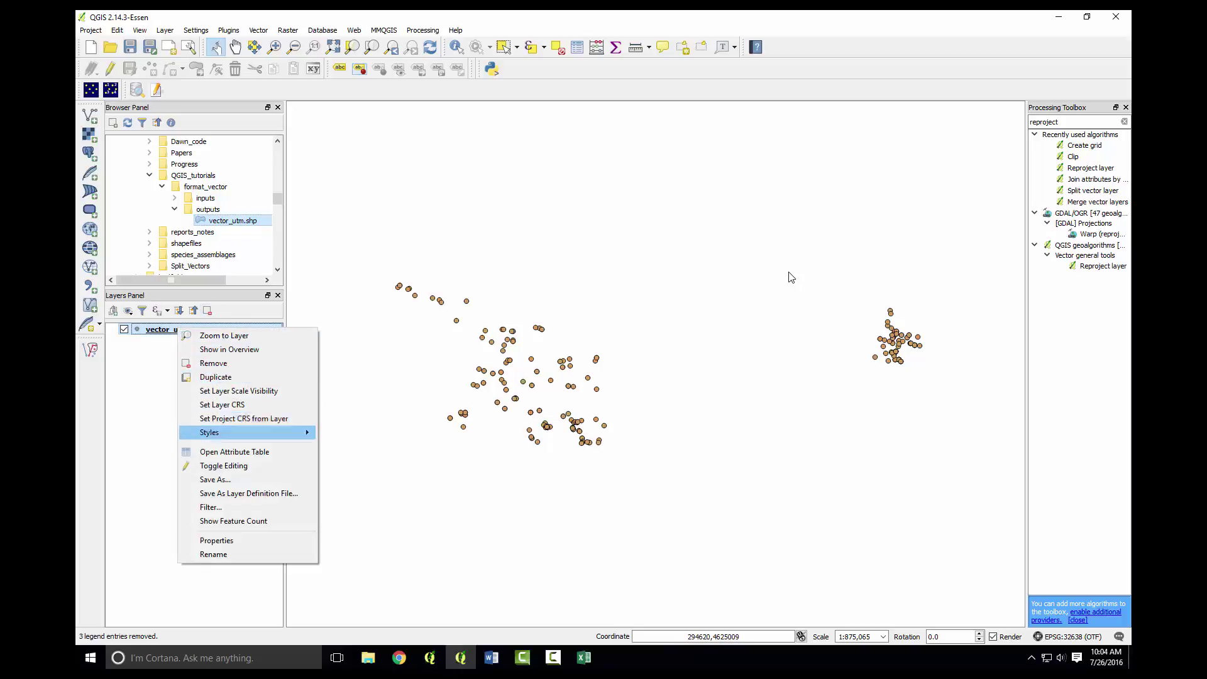
key("Return")
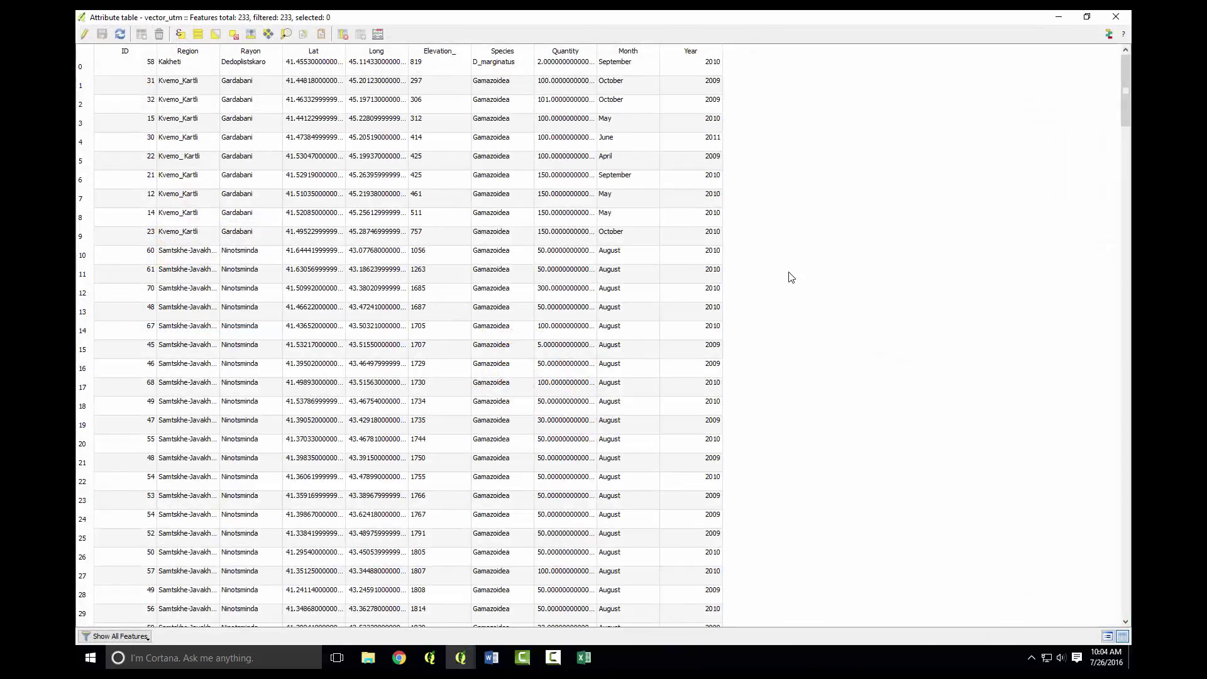
left_click(502, 51)
scroll(792, 278, "down", 8)
scroll(791, 278, "down", 20)
scroll(791, 277, "down", 20)
left_click(1116, 17)
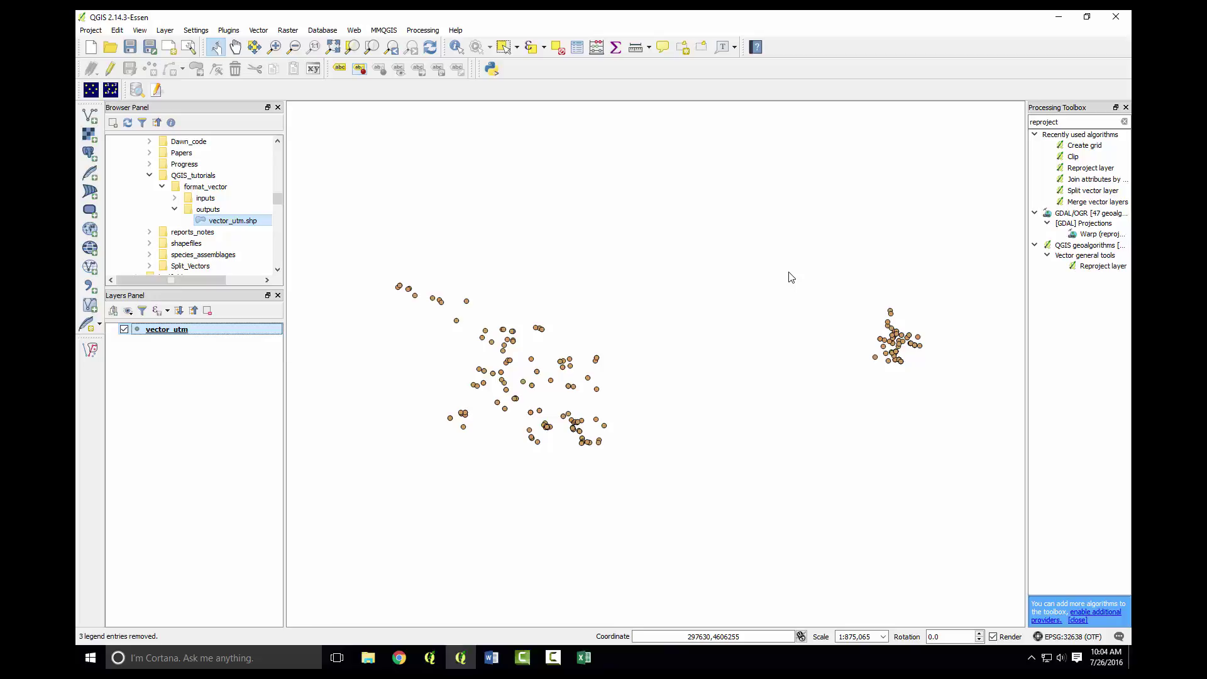
Duplicate vector_utm and start saving the copy in ESRI Shapefile format.
right_click(171, 329)
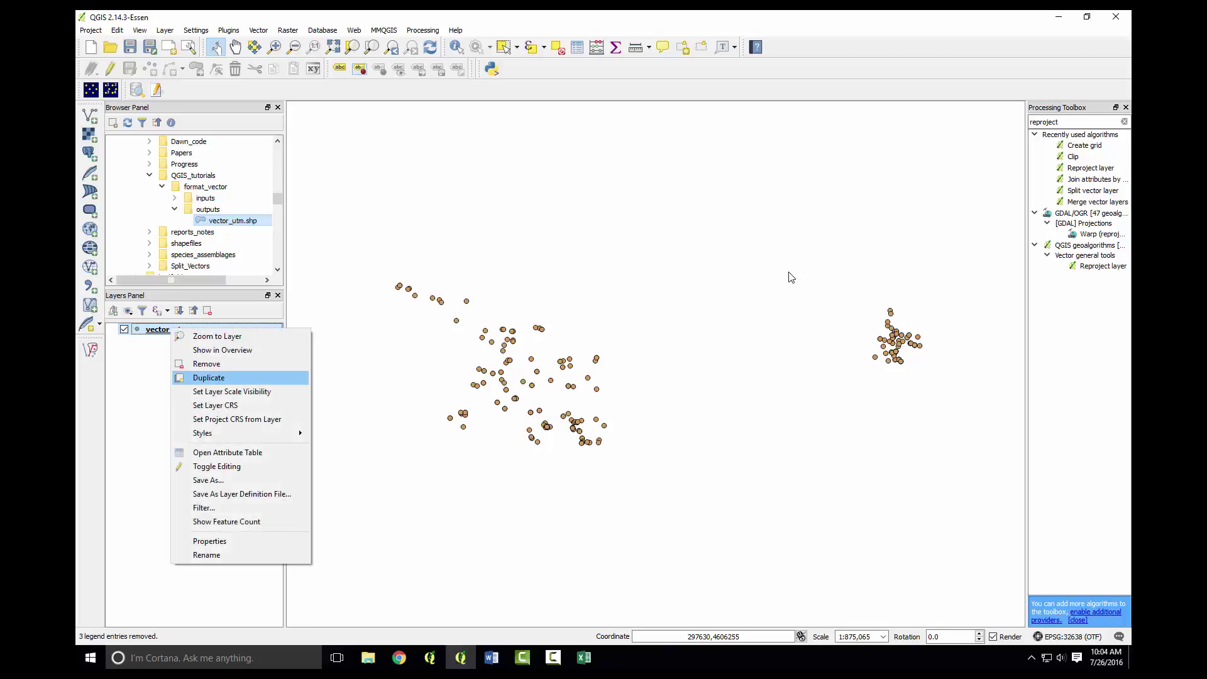
left_click(209, 377)
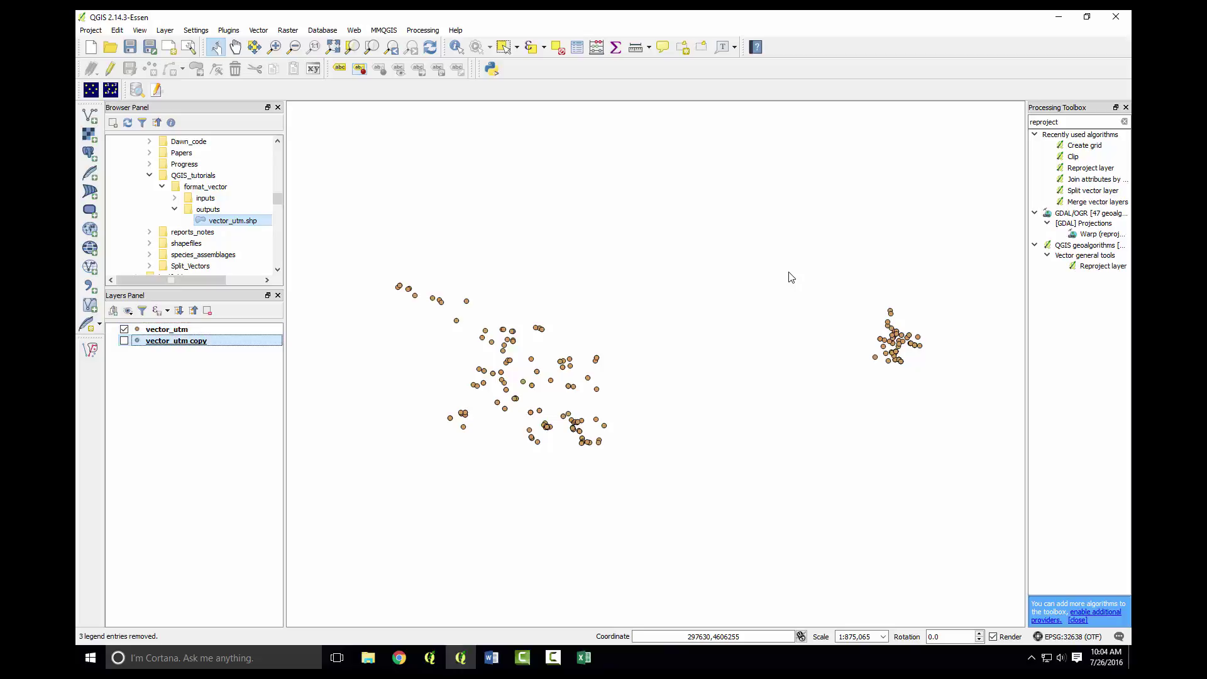
right_click(195, 341)
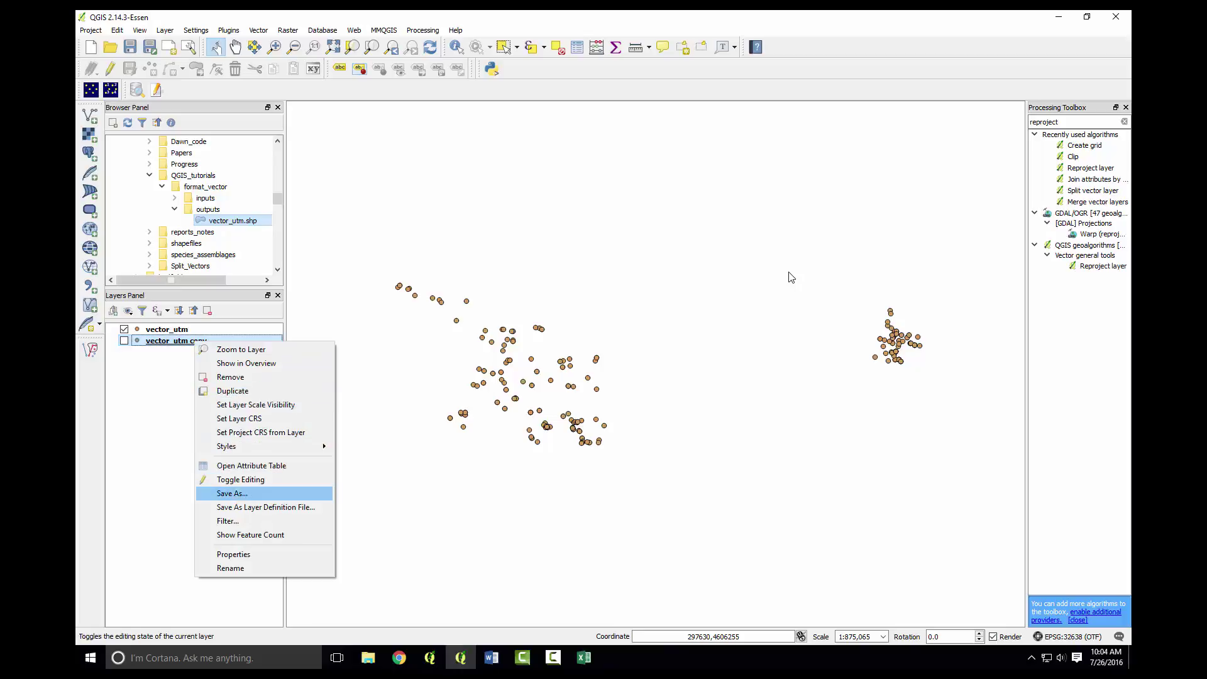
left_click(232, 494)
left_click(834, 186)
key("Up")
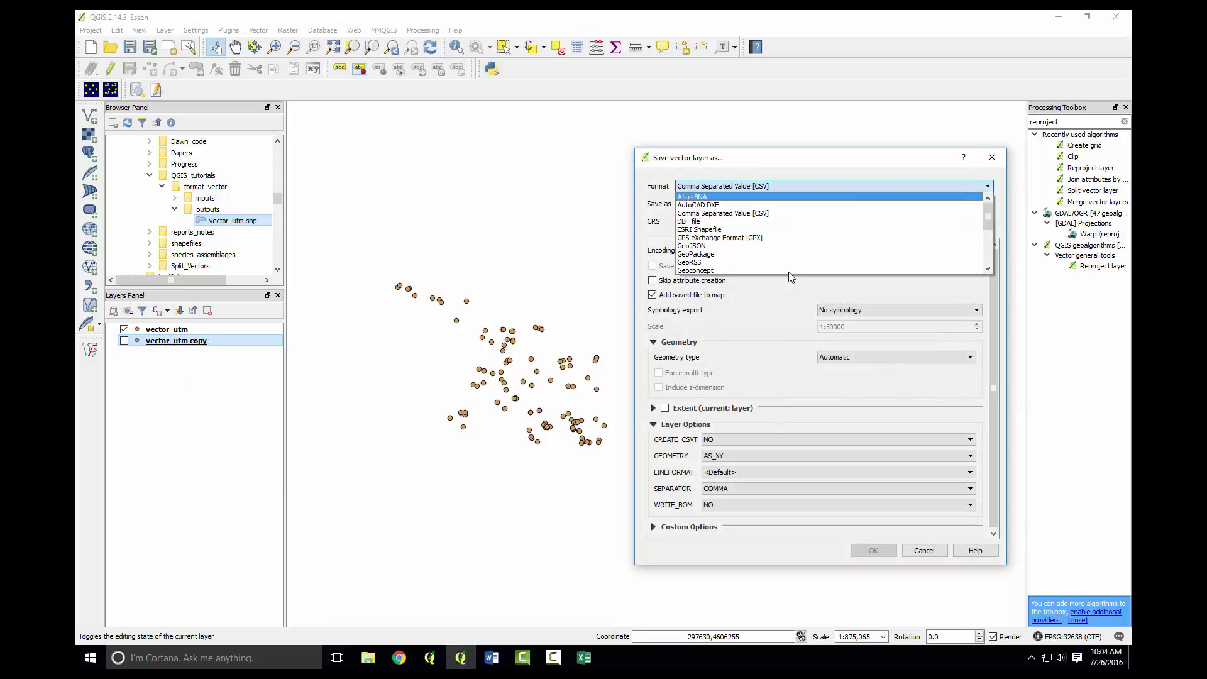
key("Down")
key("Down")
key("Down")
key("Return")
key("Tab")
key("space")
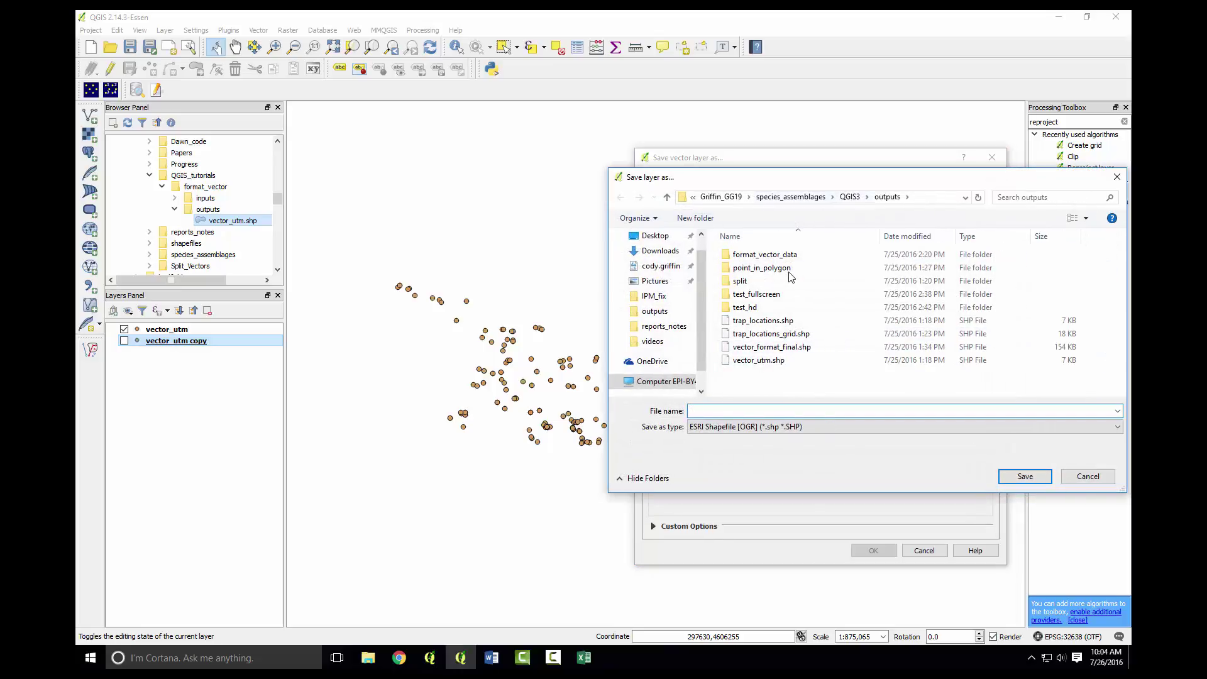
Save the copy as trap_locations in format_vector/outputs.
left_click(722, 197)
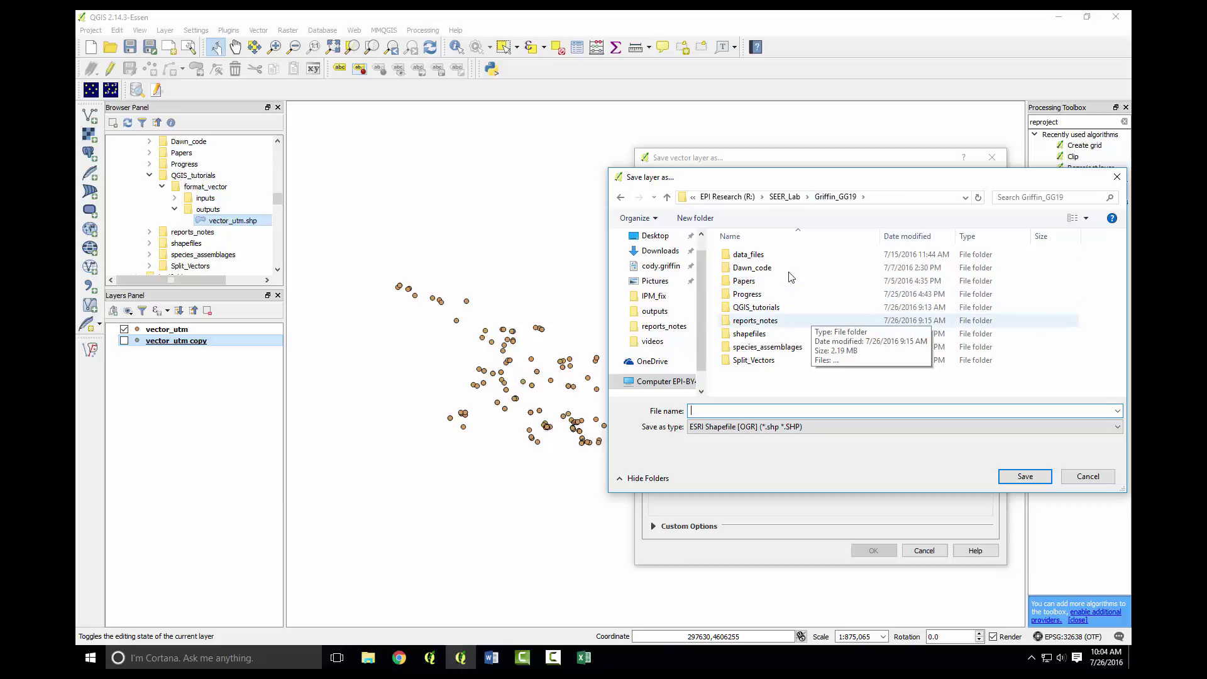
key("Up")
key("Return")
key("Return")
key("Down")
key("Return")
key("Tab")
type("trap_locations")
key("Return")
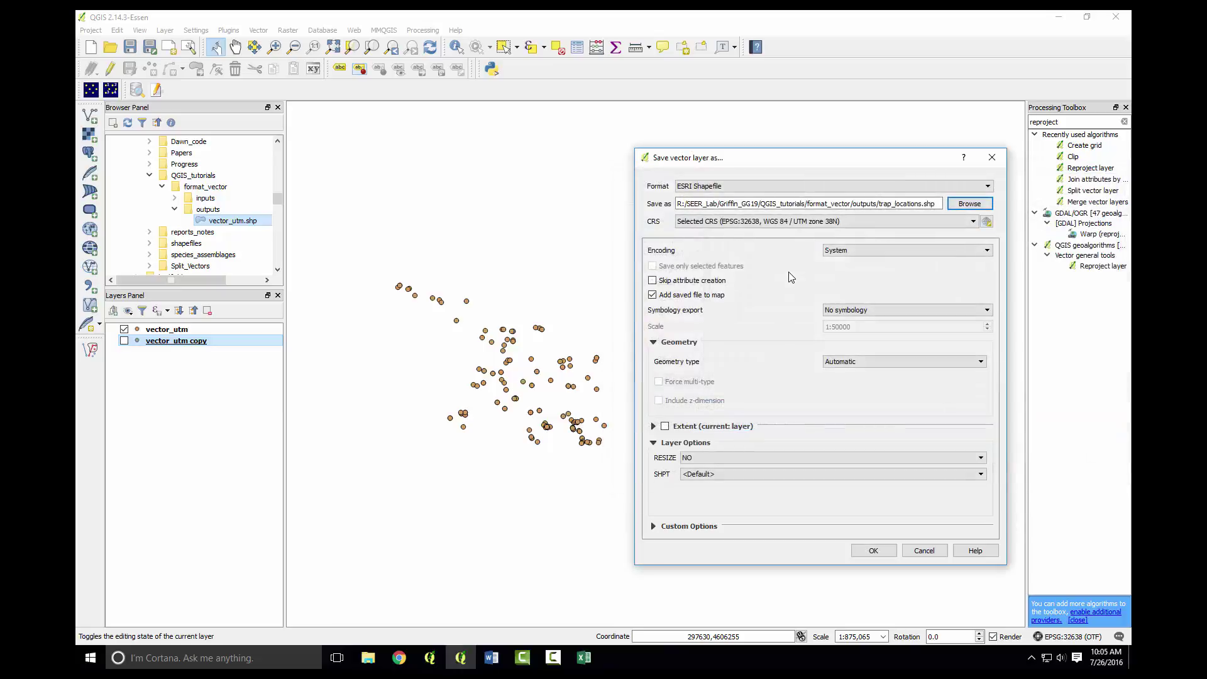
key("Return")
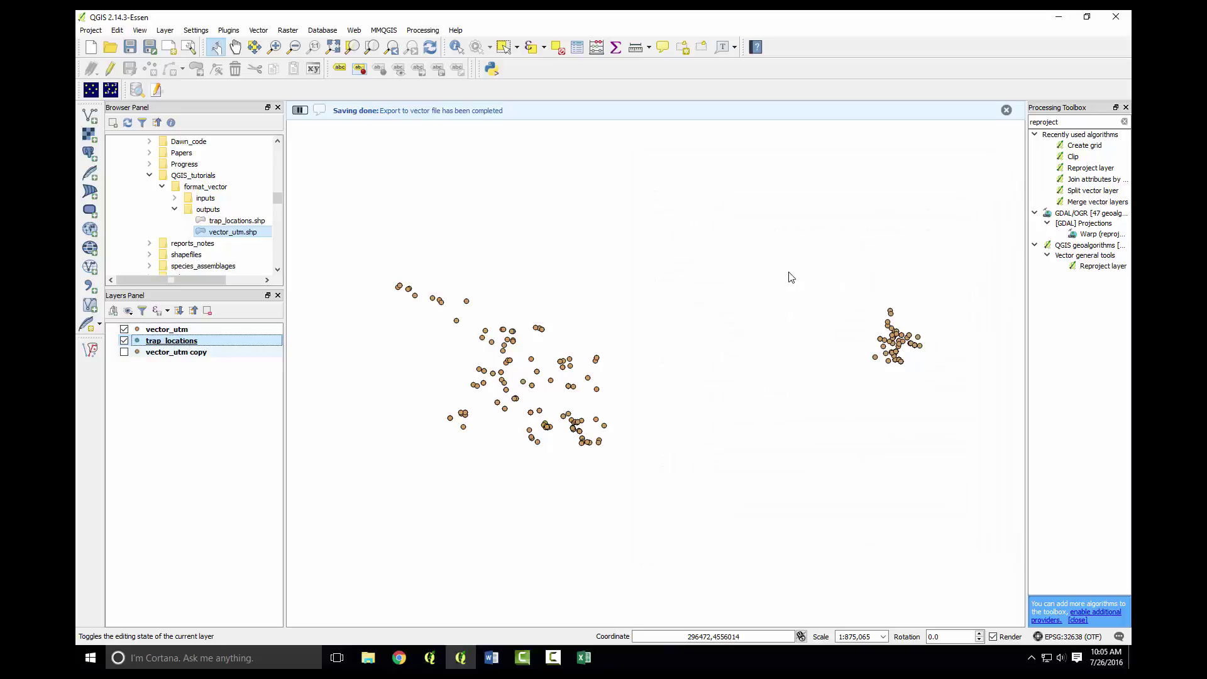
Remove the vector_utm copy layer and confirm the removal.
right_click(181, 350)
left_click(214, 383)
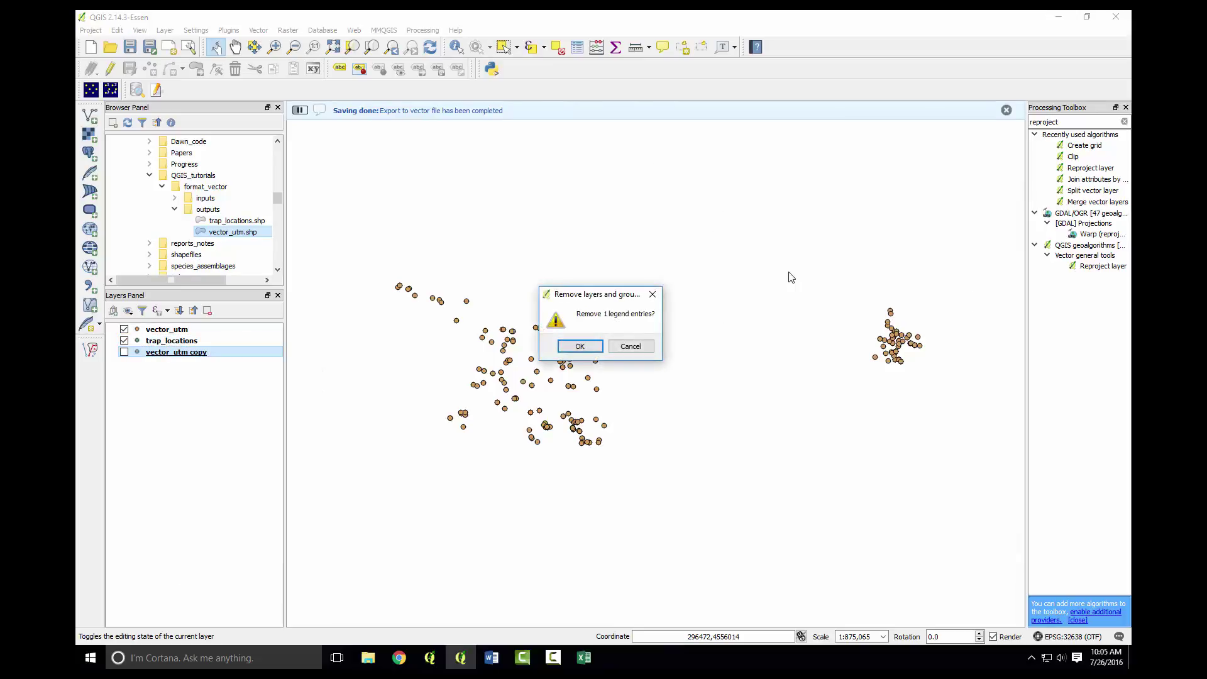
key("Return")
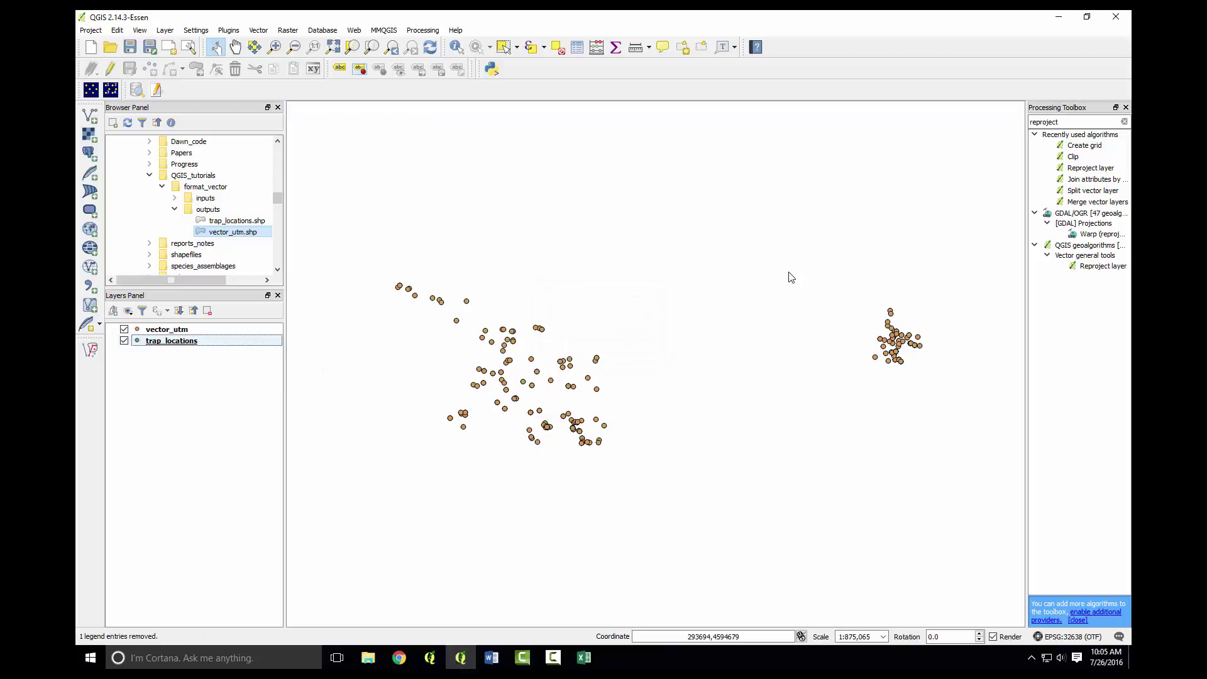
Open the trap_locations attribute table and turn on editing.
key("Menu")
key("Down")
key("Down")
key("Down")
key("Down")
key("Down")
key("Down")
key("Down")
key("Down")
key("Down")
key("Return")
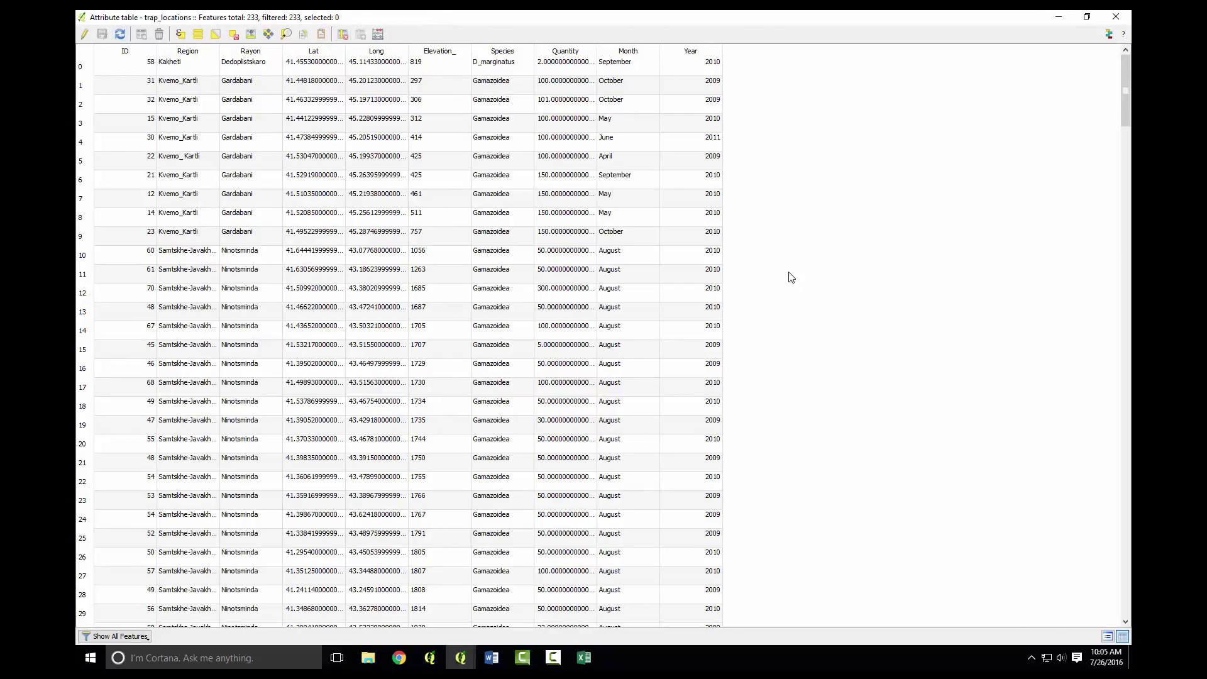
key("Escape")
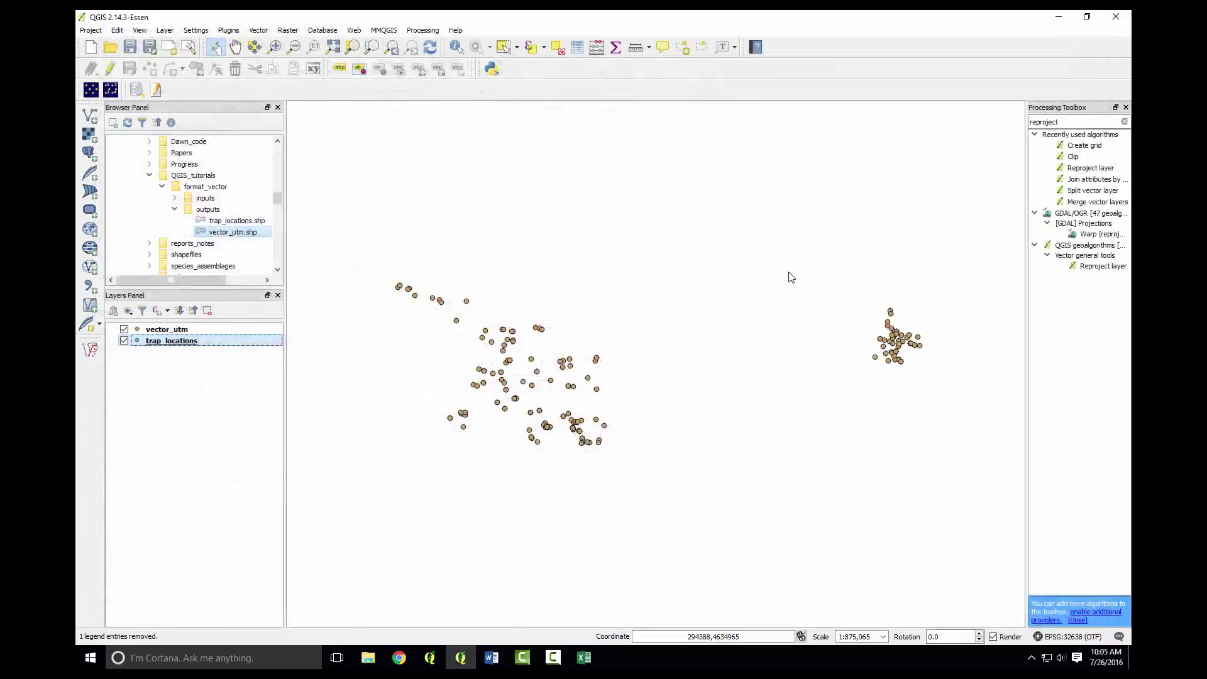
key("Menu")
key("Down")
key("Down")
key("Down")
key("Down")
key("Down")
key("Down")
key("Down")
key("Down")
key("Down")
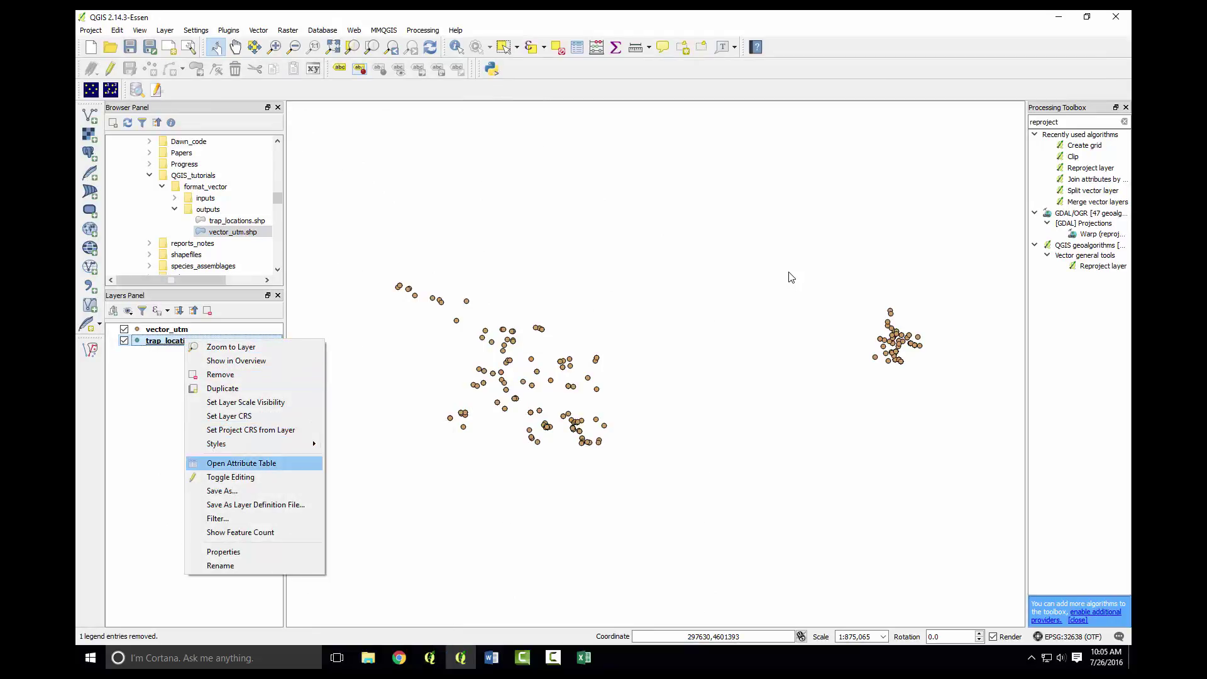
key("Return")
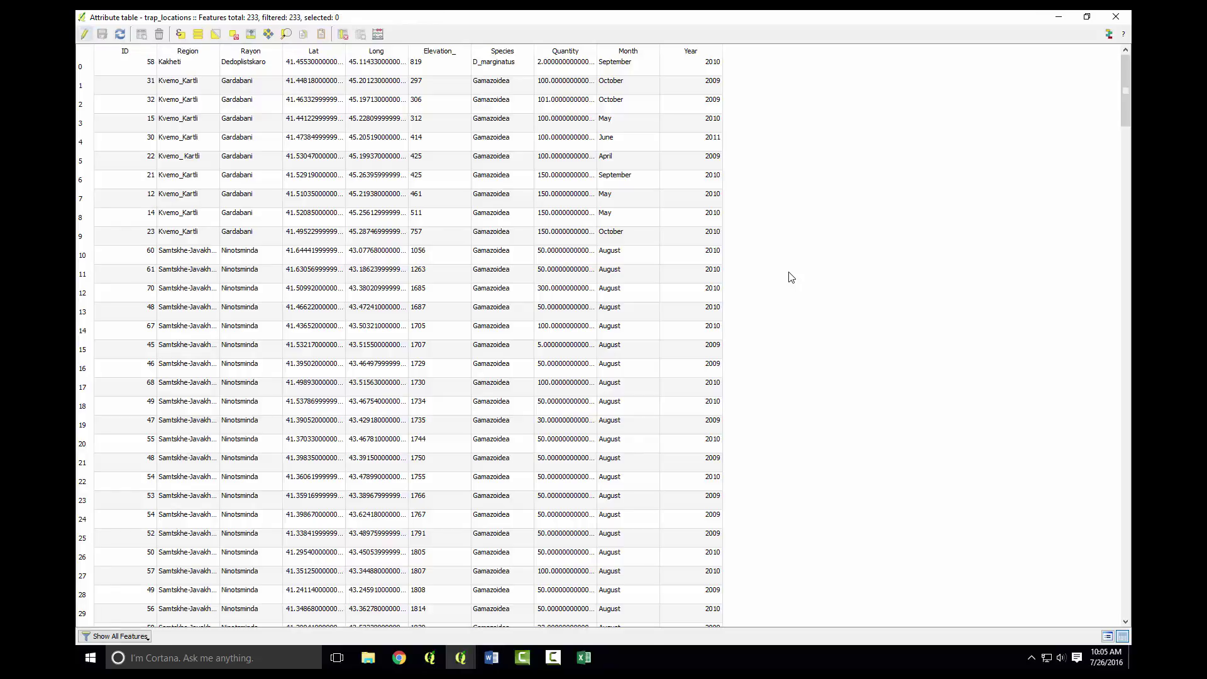
key("ctrl+e")
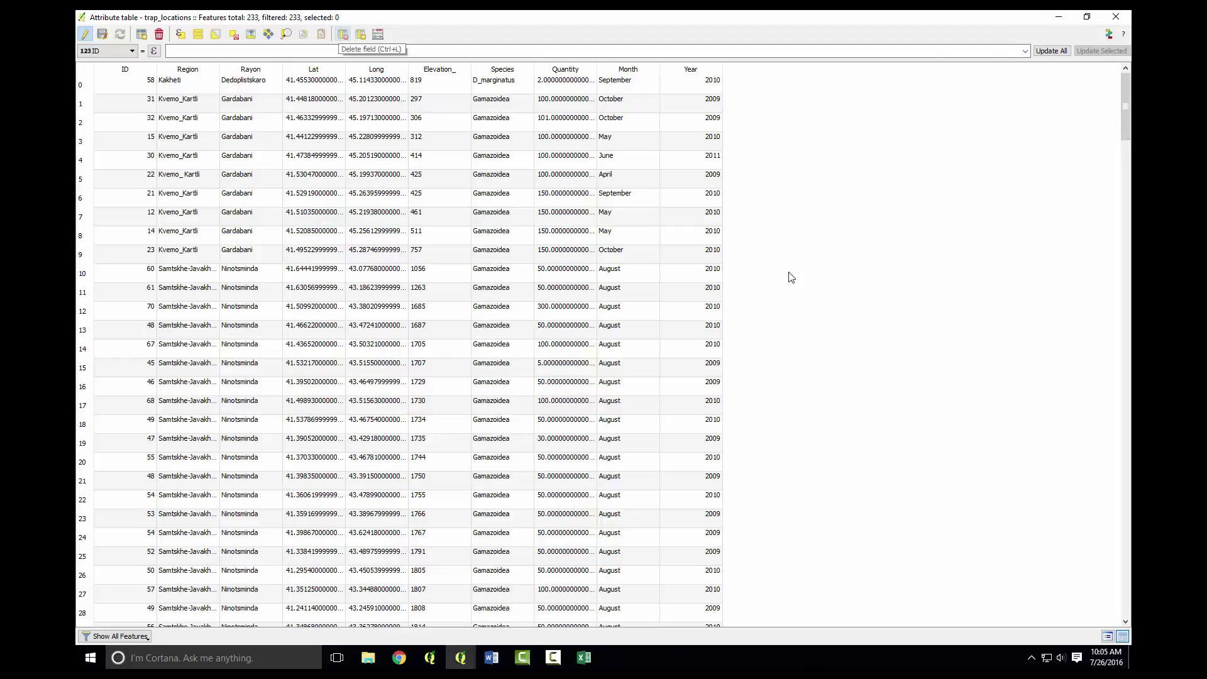
Delete every field except Lat, Long, Month and Year.
key("ctrl+l")
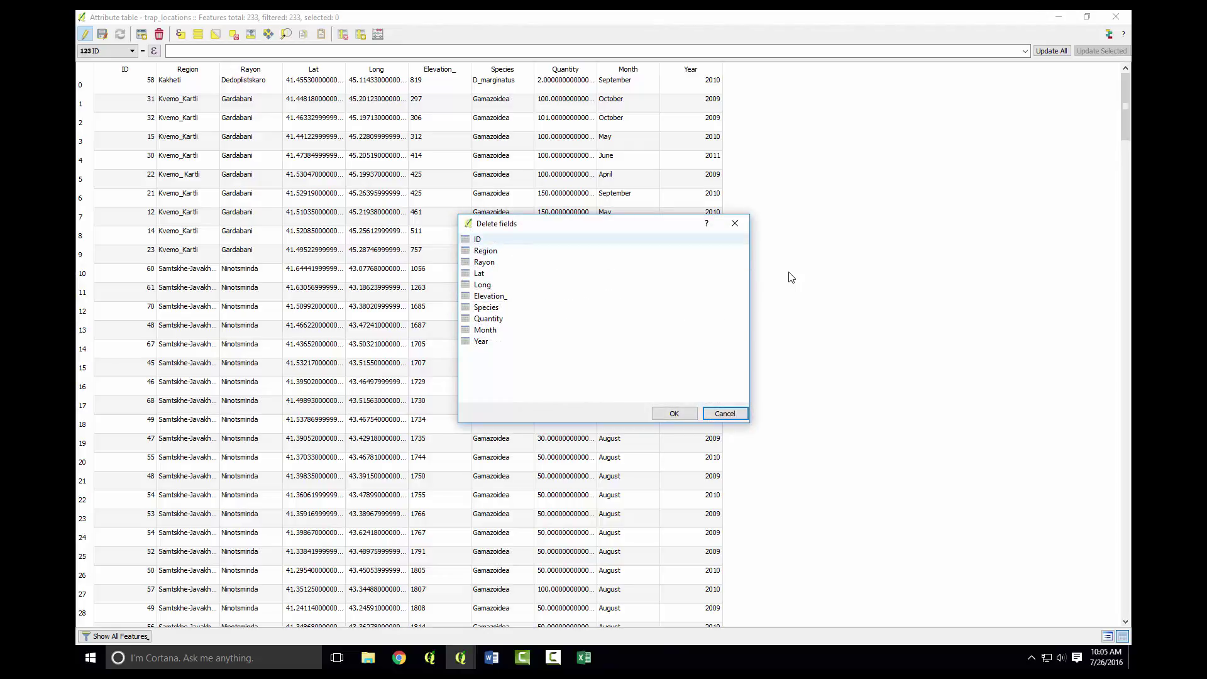
key("Tab")
key("Down")
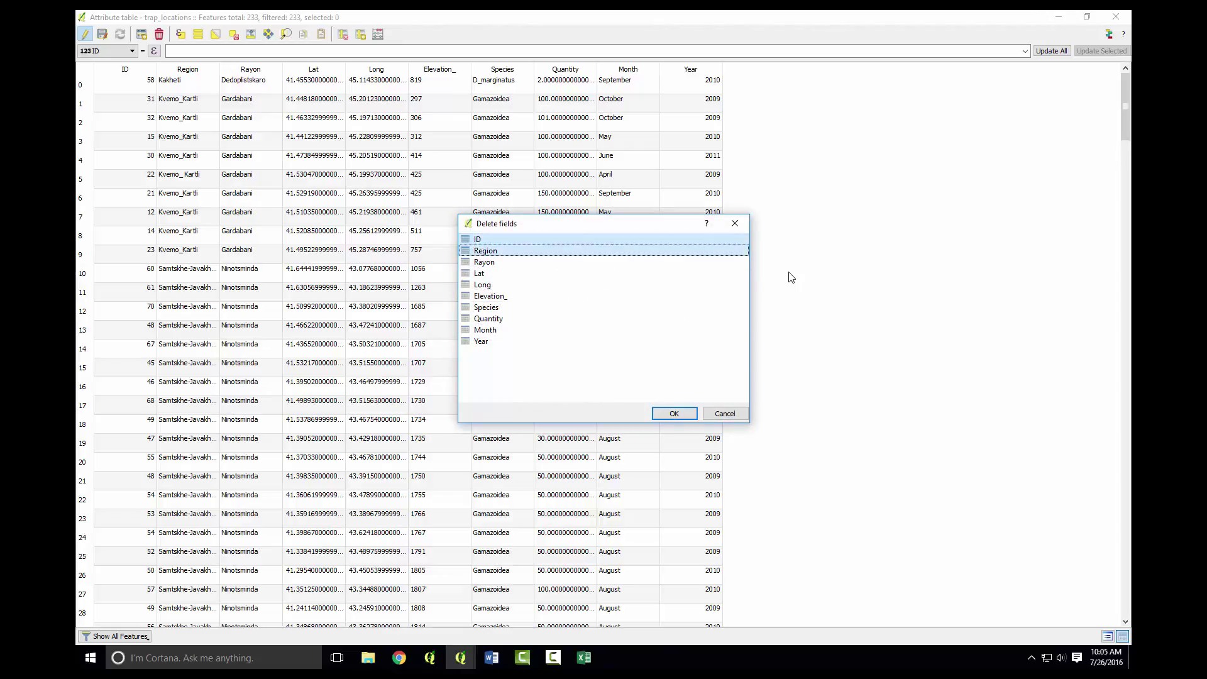
key("shift+Down")
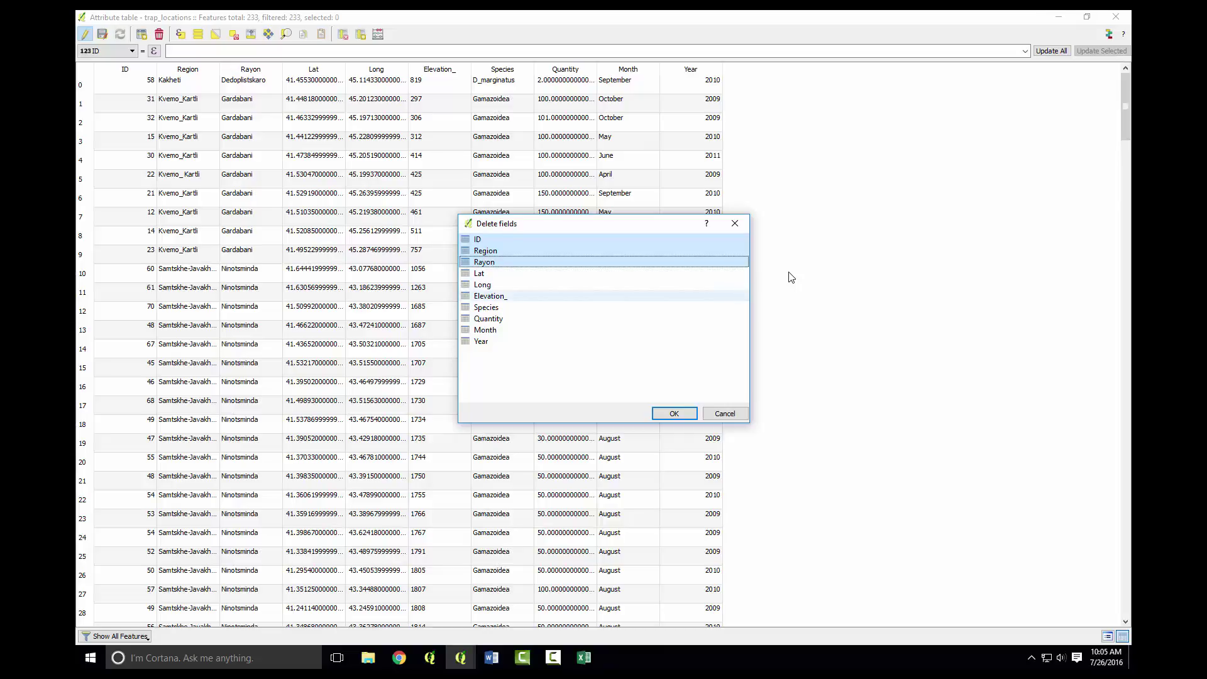
key("ctrl+space")
key("ctrl+shift+Down")
key("ctrl+shift+Down")
key("ctrl+shift+Down")
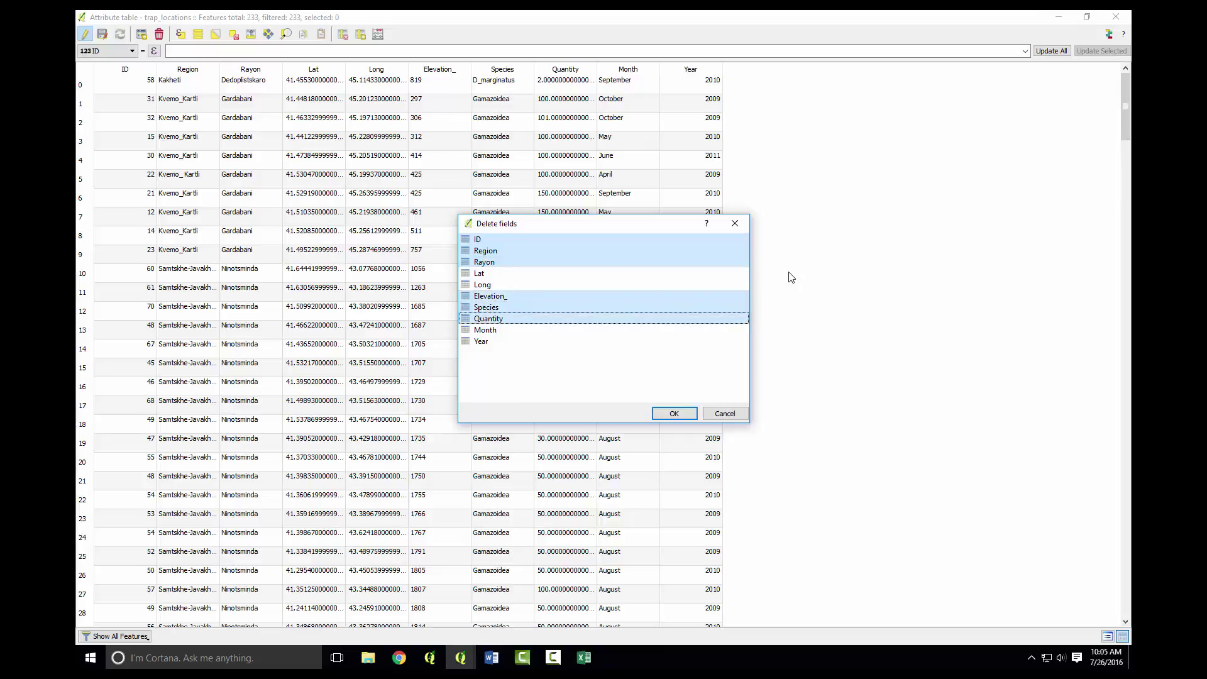
key("shift+Up")
key("Return")
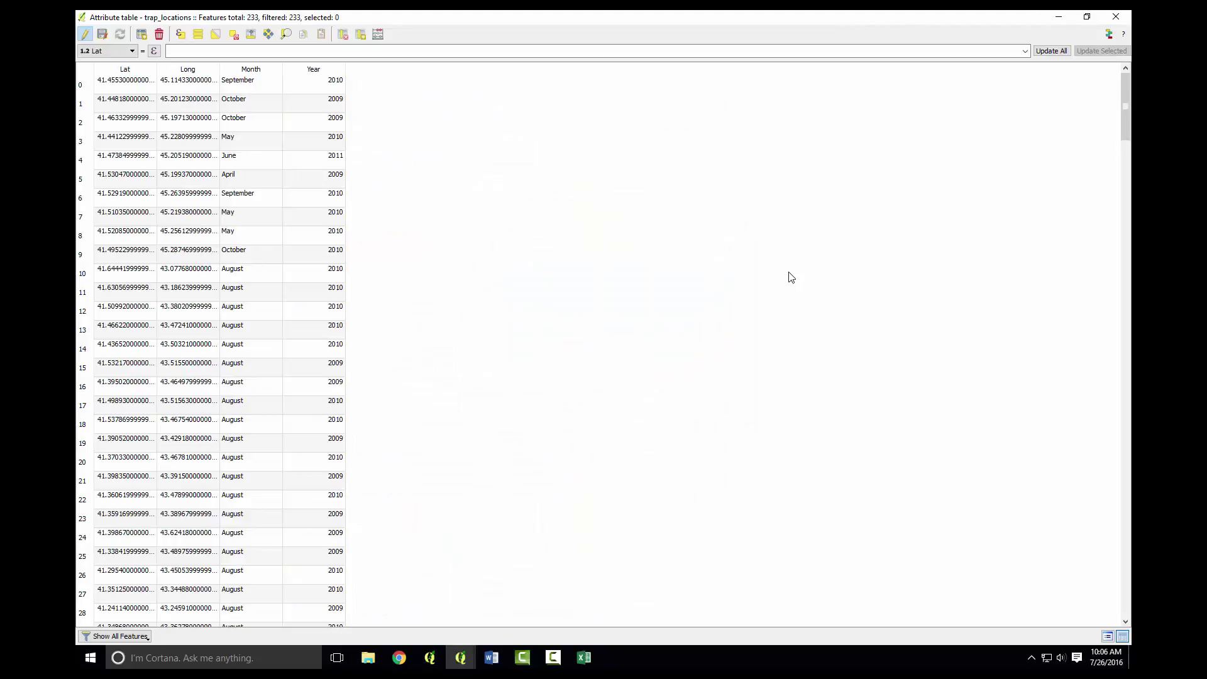
Stop editing, save the field deletions, and close the attribute table.
key("ctrl+e")
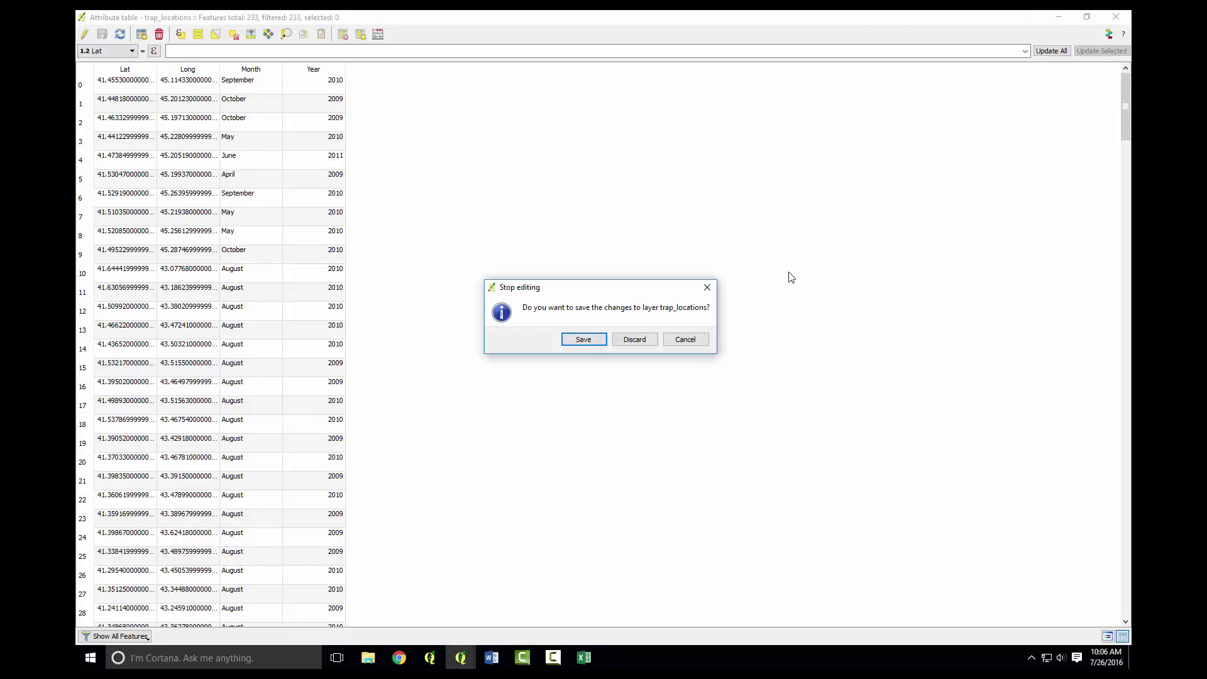
key("Return")
key("alt+F4")
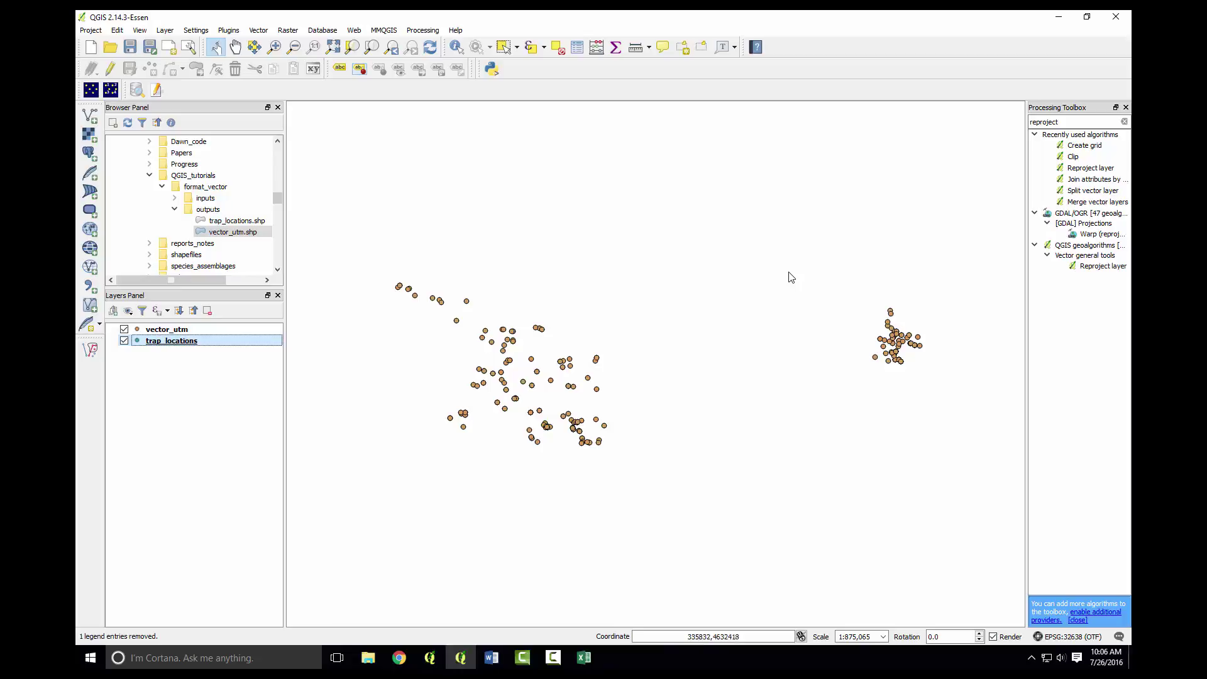
Open Split vector layer with vector_utm as input, split by the Species field.
left_click(1125, 122)
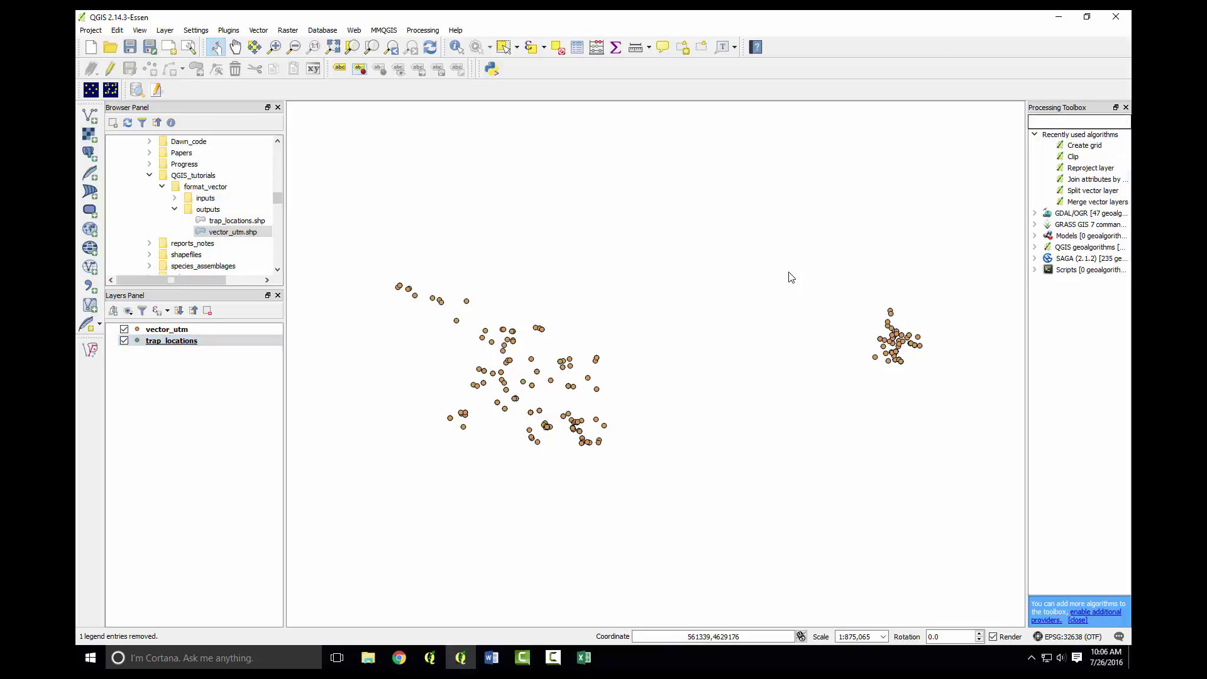
type("split")
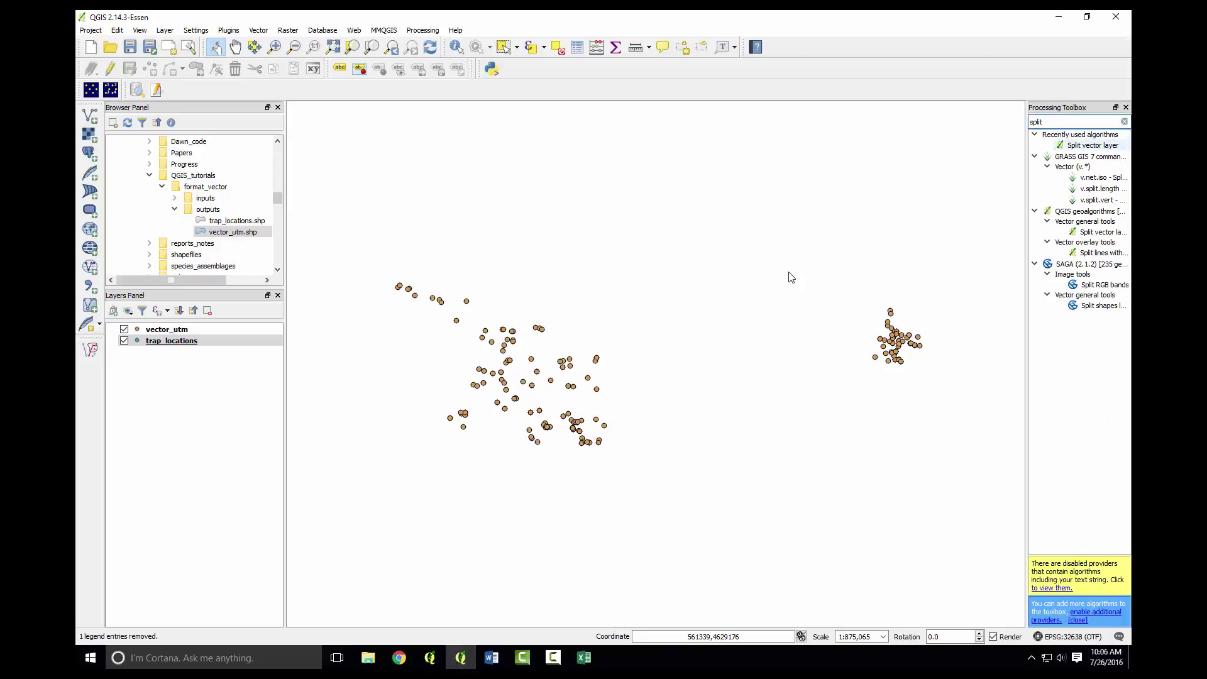
key("Return")
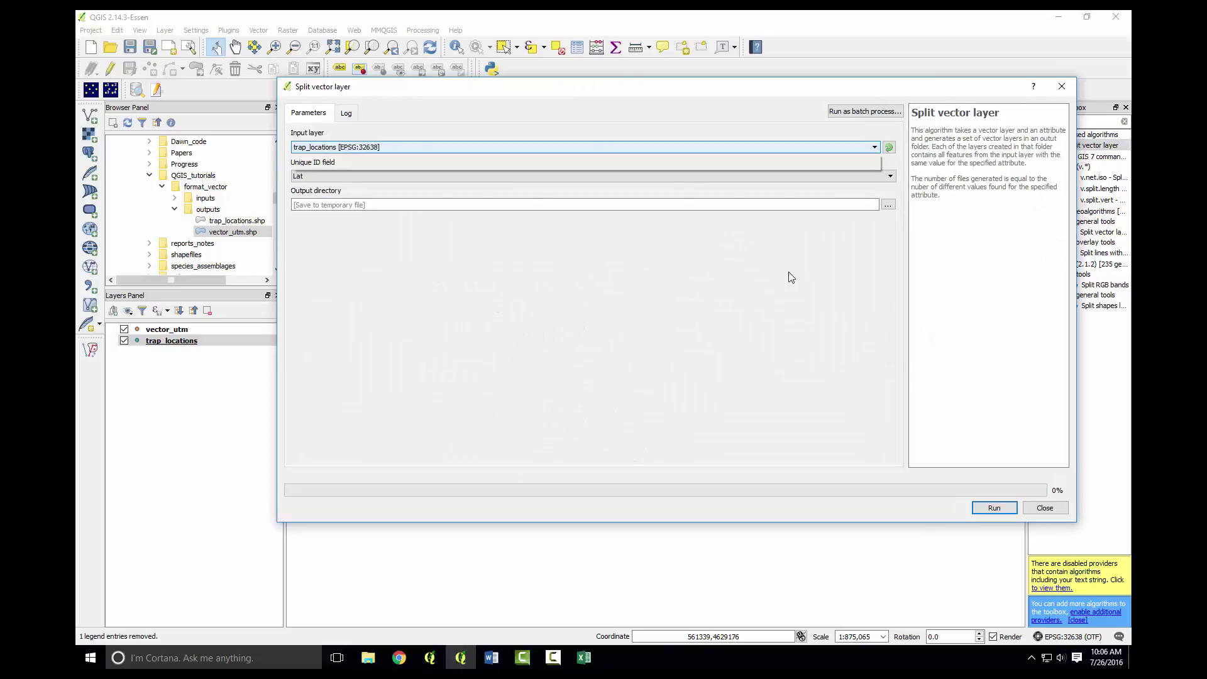
left_click(585, 147)
left_click(585, 166)
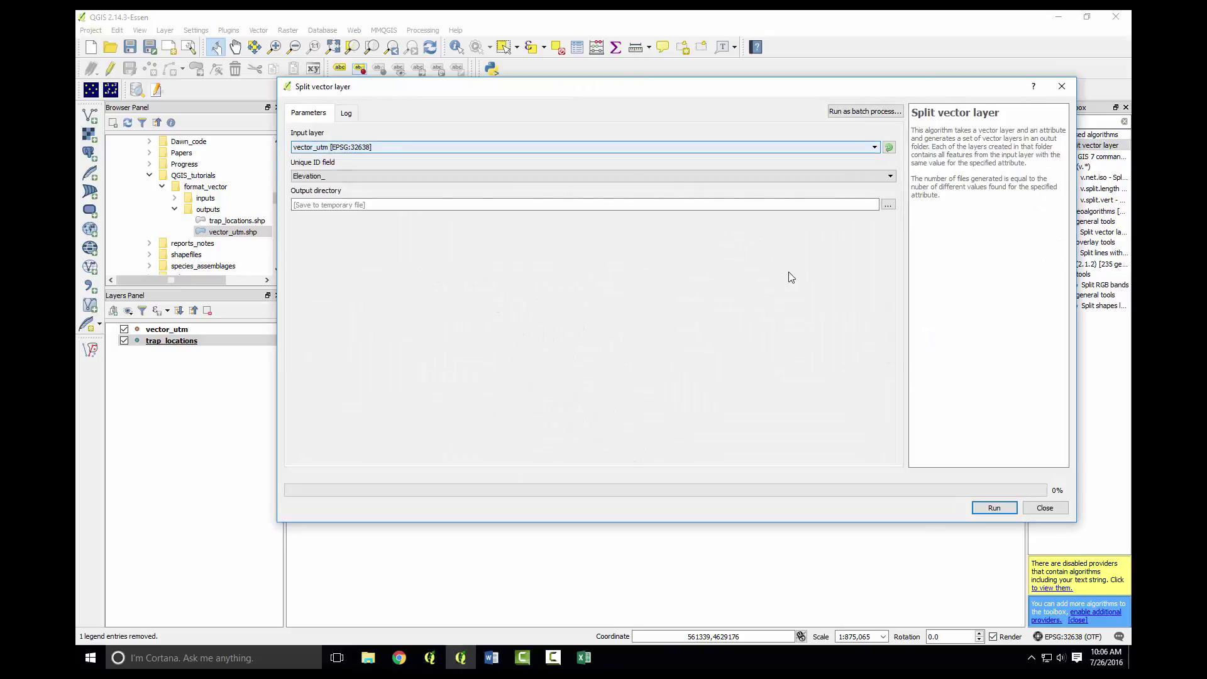
key("Tab")
key("alt+Down")
key("Down")
key("Down")
key("Down")
key("Down")
key("Down")
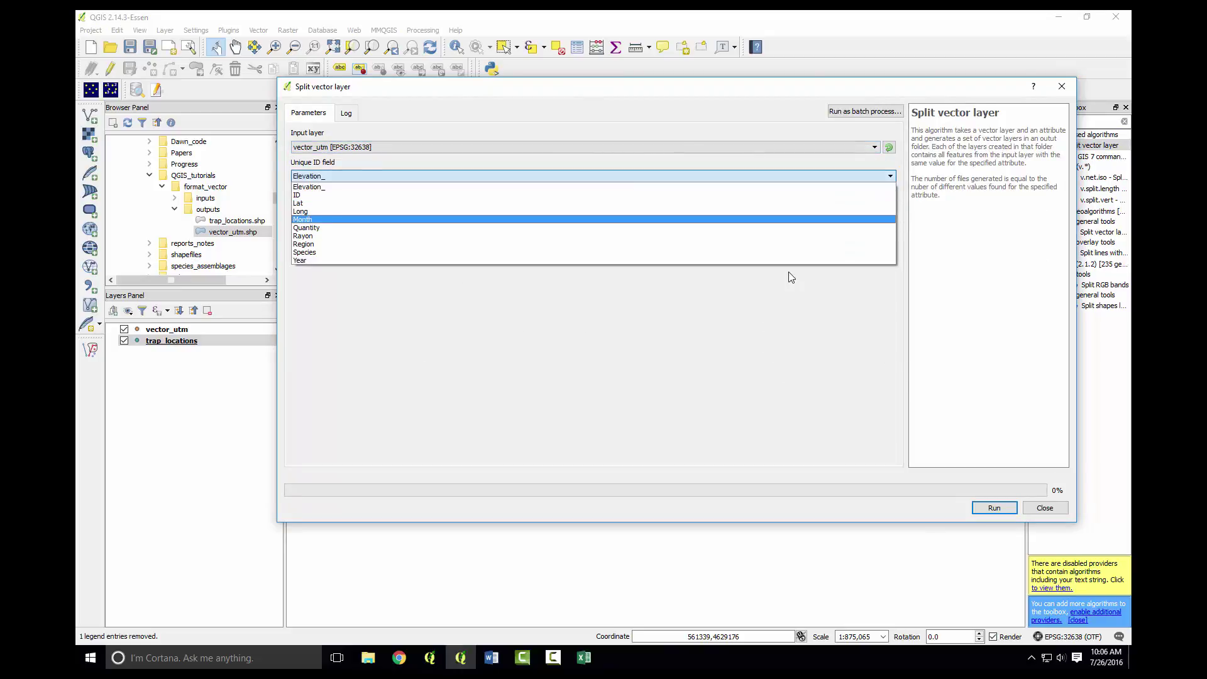
left_click(585, 252)
Create a new 'split' folder under outputs and choose it as the output directory.
key("Tab")
key("Tab")
key("space")
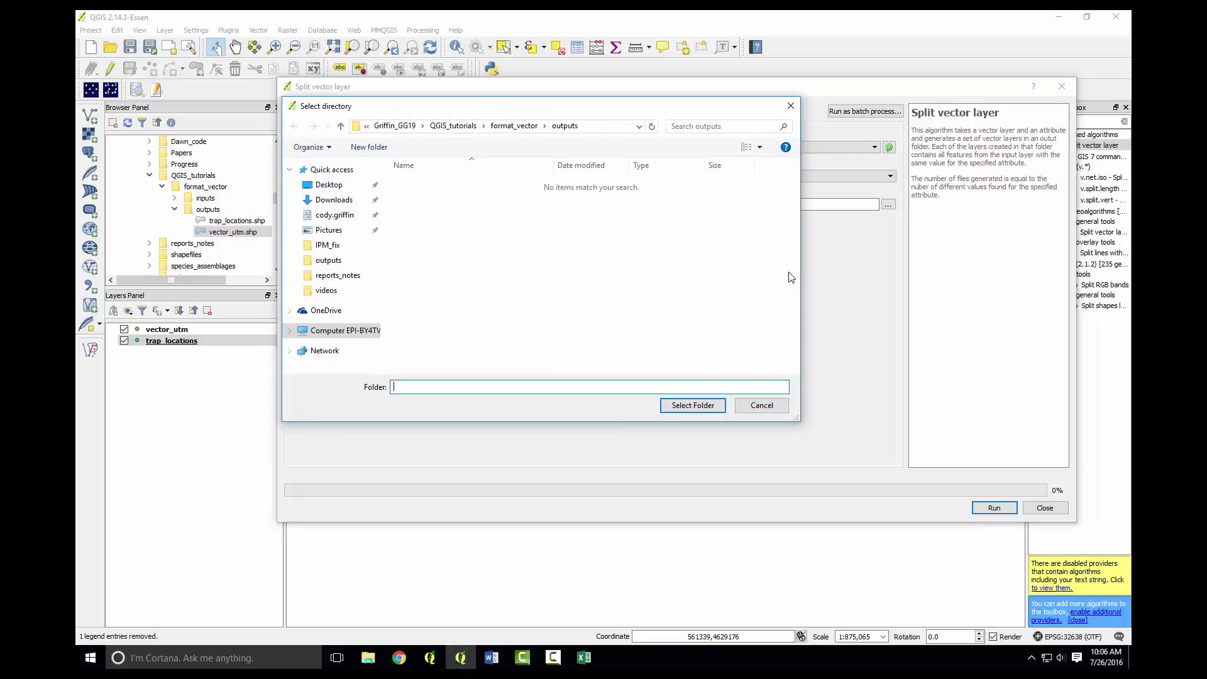
key("ctrl+shift+n")
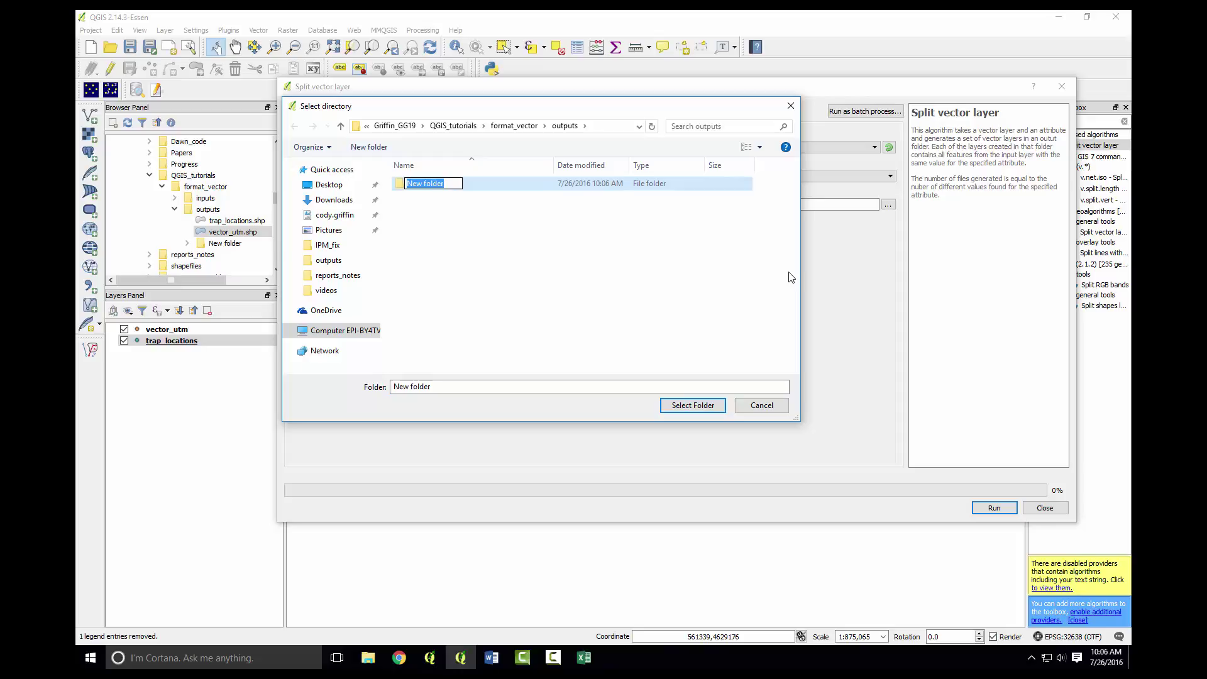
type("split")
key("Return")
key("Return")
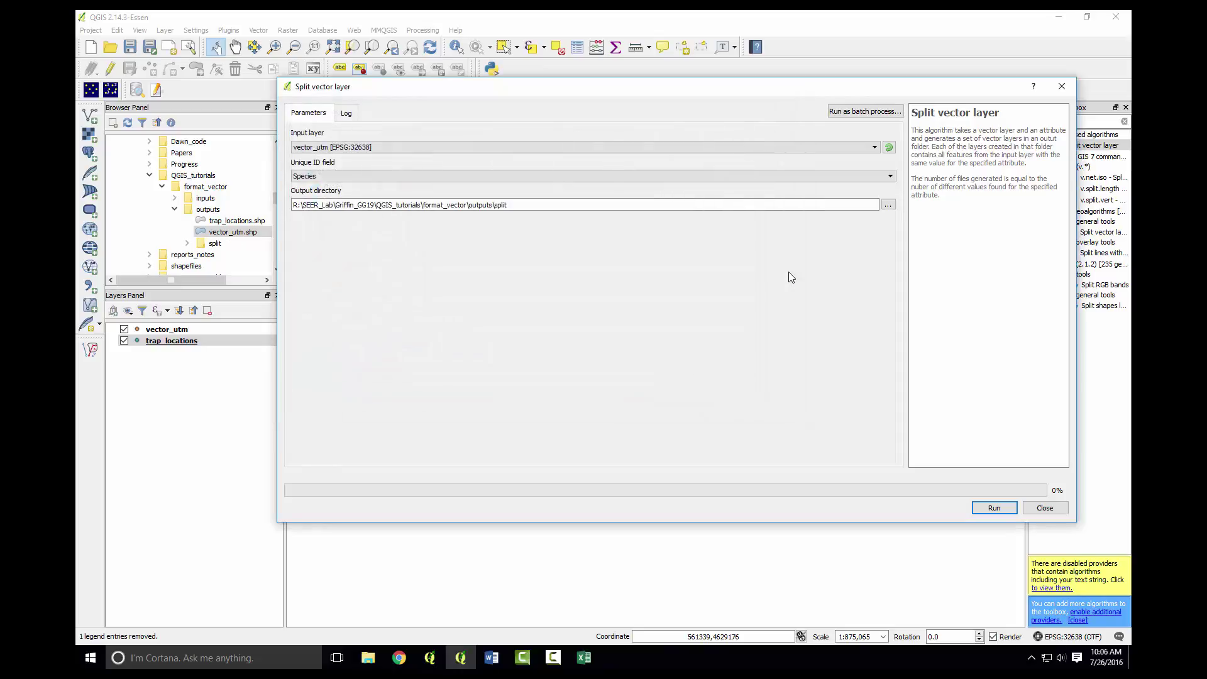
key("Return")
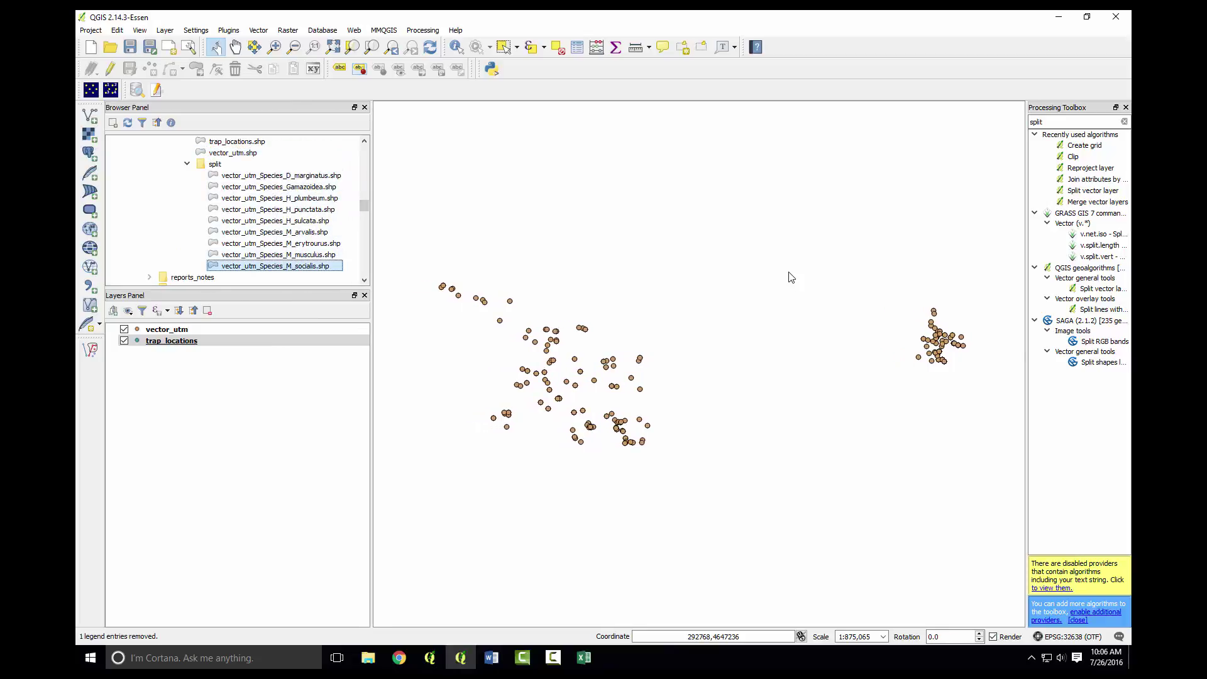
Add the nine split species shapefiles to the map and hide vector_utm.
left_click(281, 176, "shift")
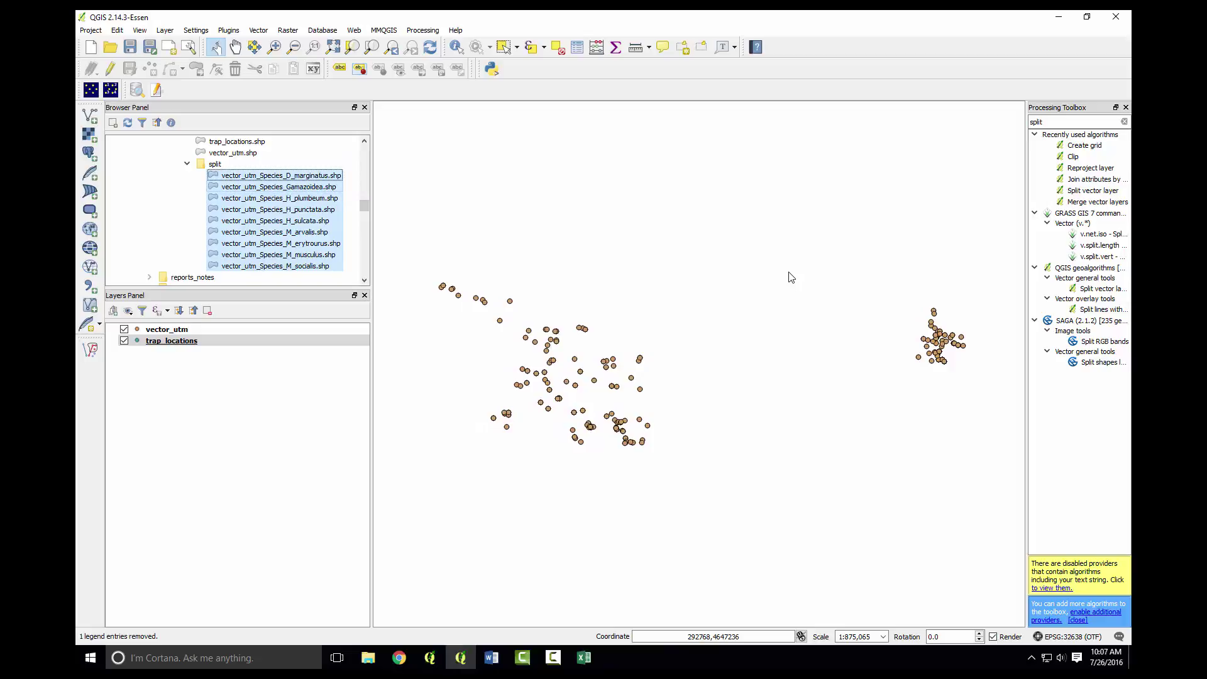
key("Return")
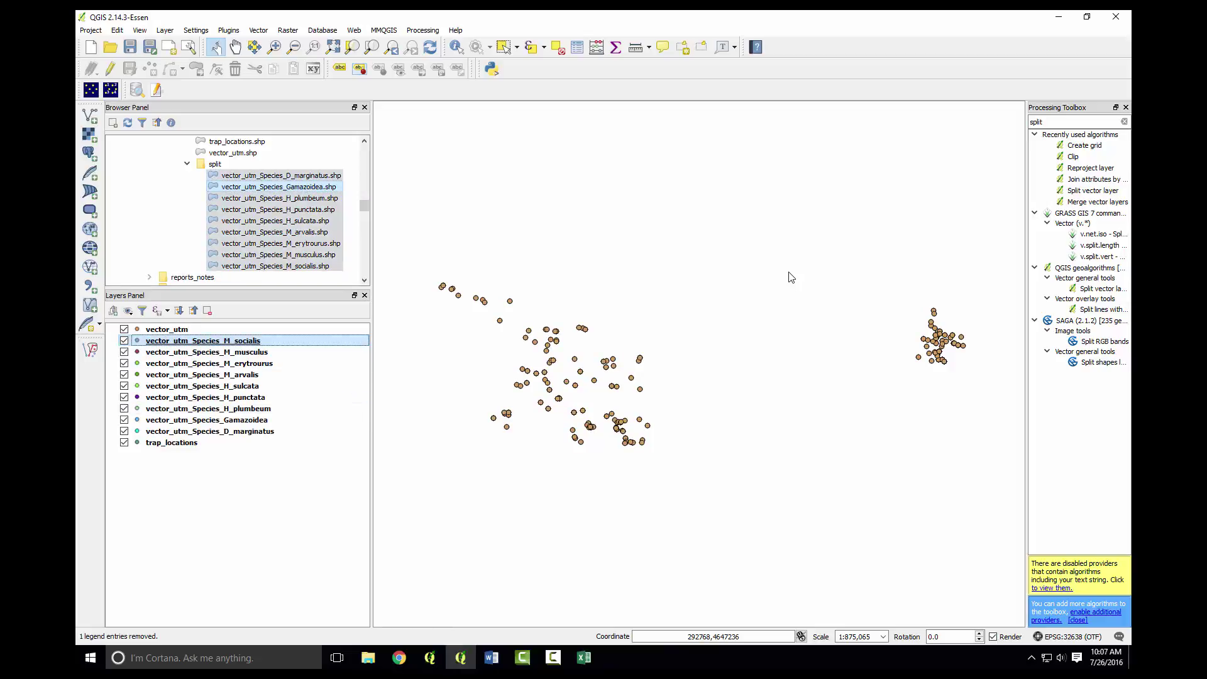
left_click(124, 329)
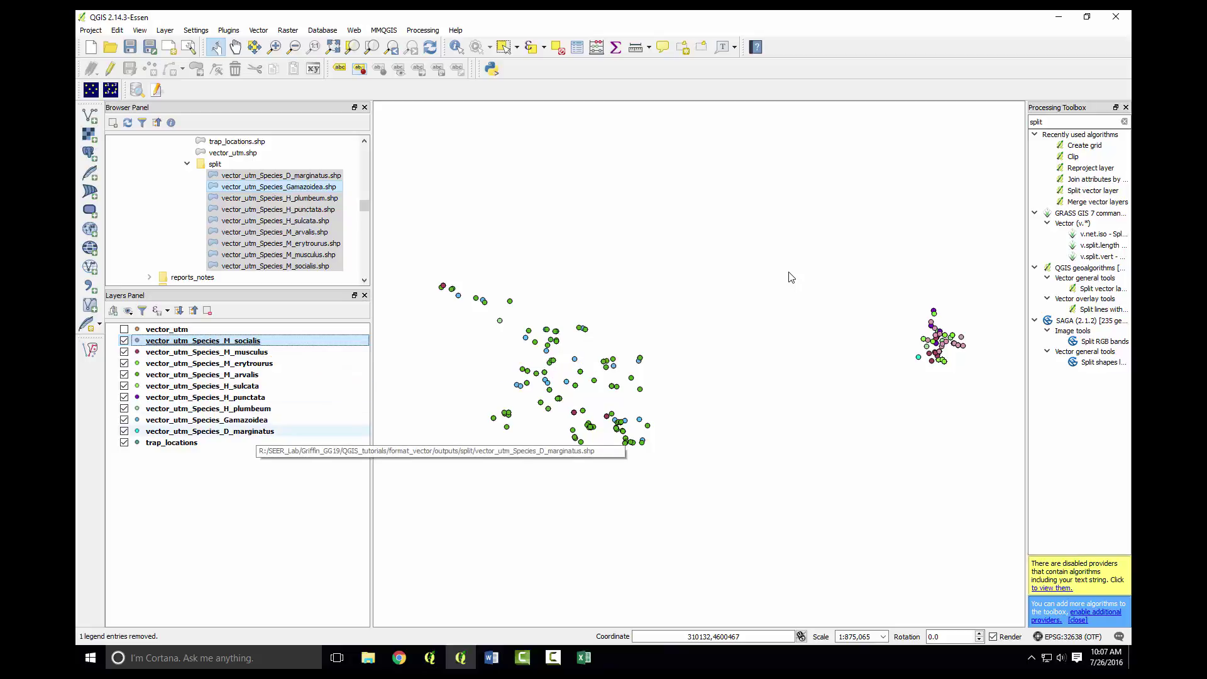
Remove the eight species layers from M_musculus through D_marginatus, keeping M_socialis.
left_click(246, 352)
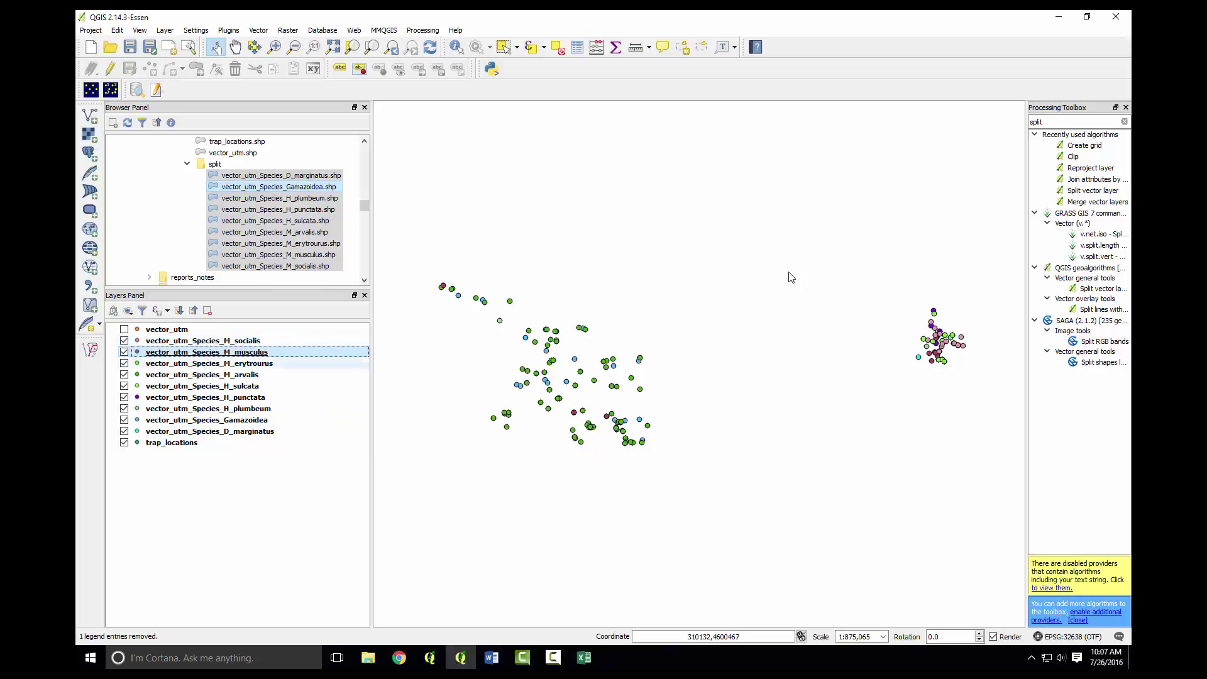
left_click(208, 431, "shift")
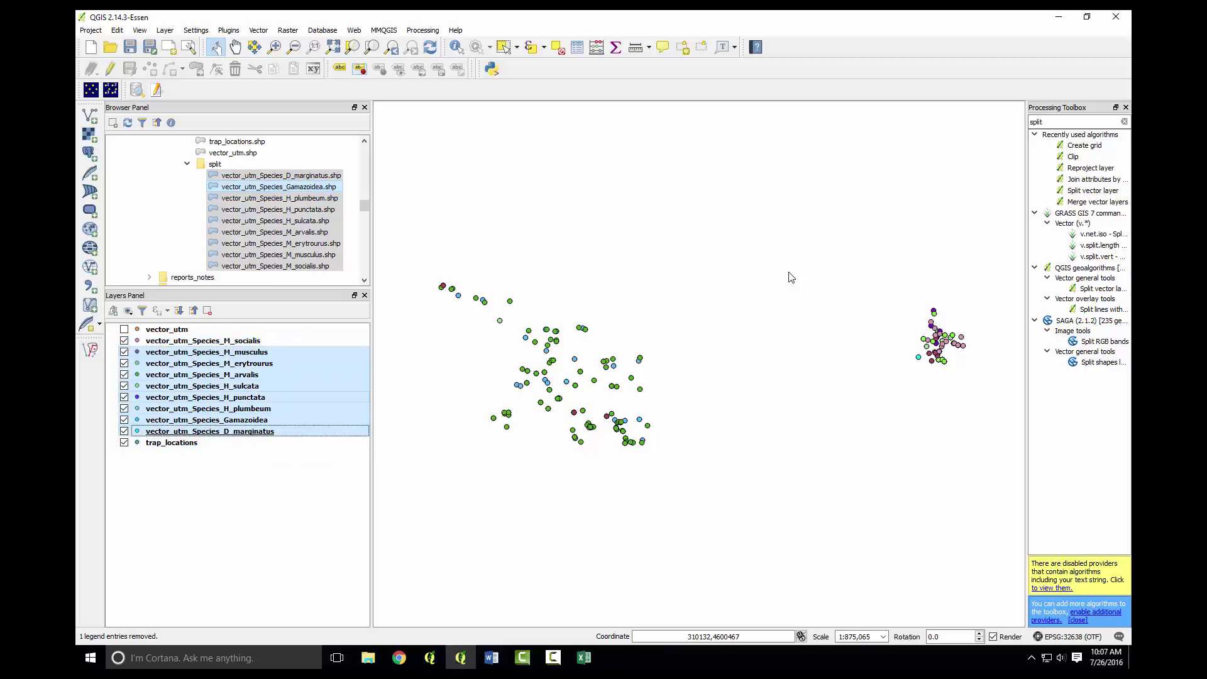
right_click(249, 386)
left_click(270, 421)
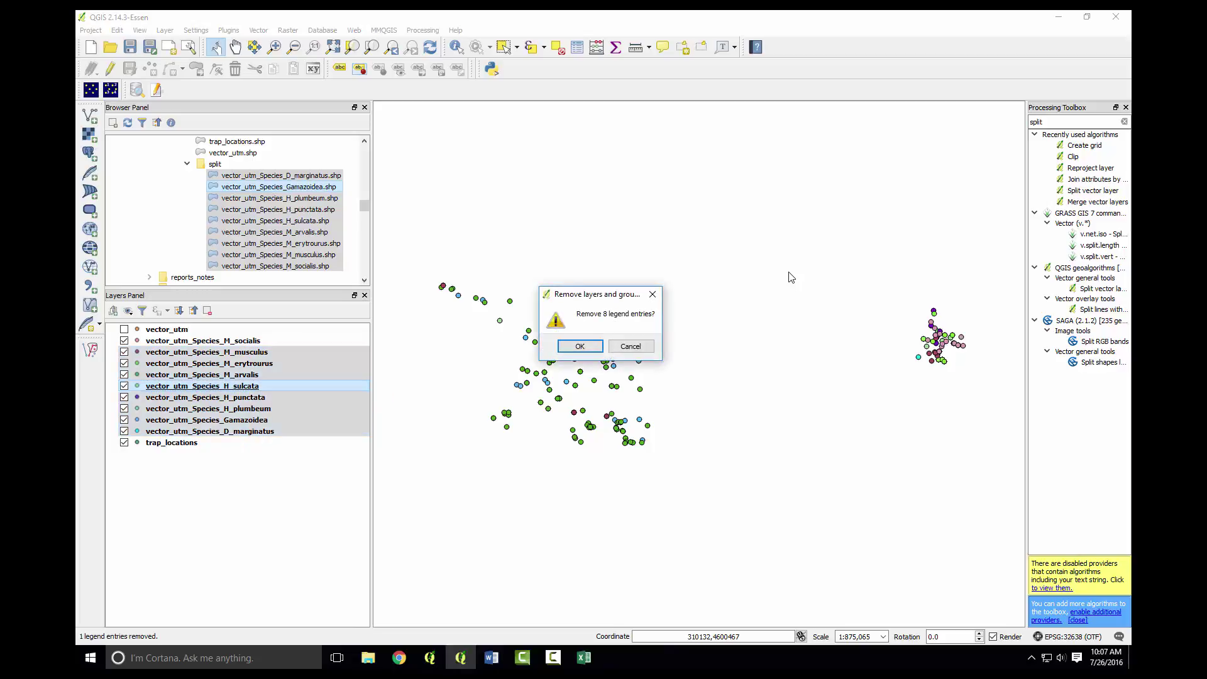
left_click(580, 345)
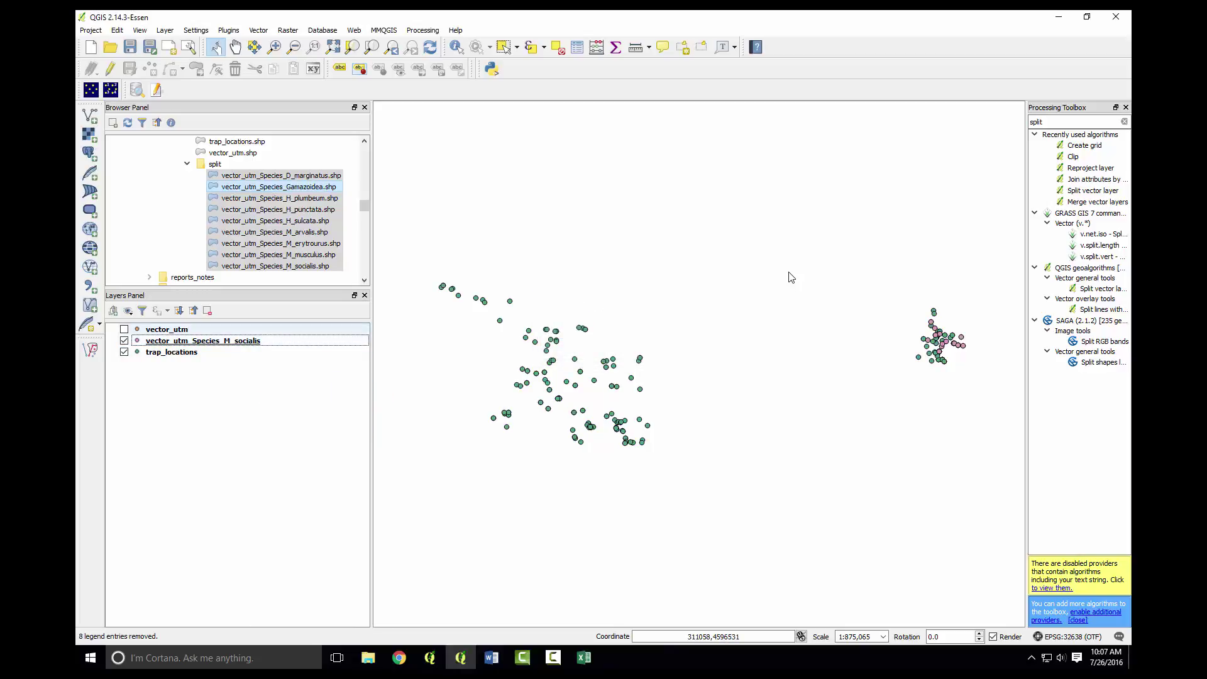
Remove the vector_utm layer from the project.
right_click(162, 329)
left_click(184, 364)
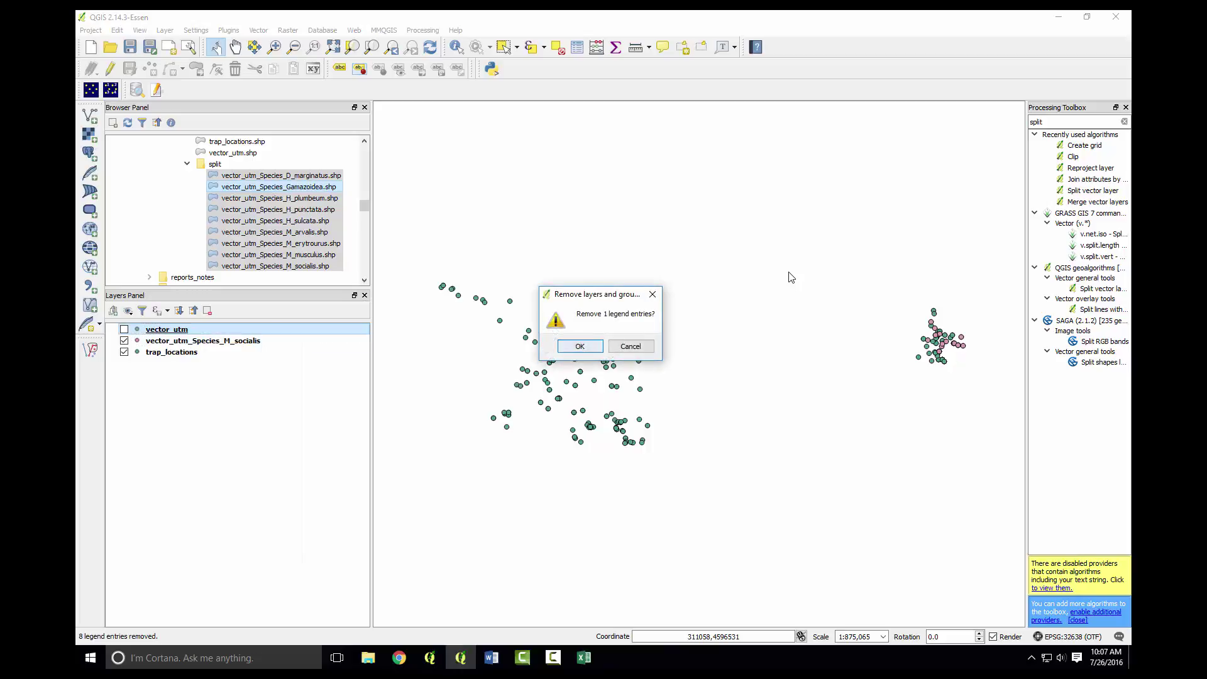
key("Return")
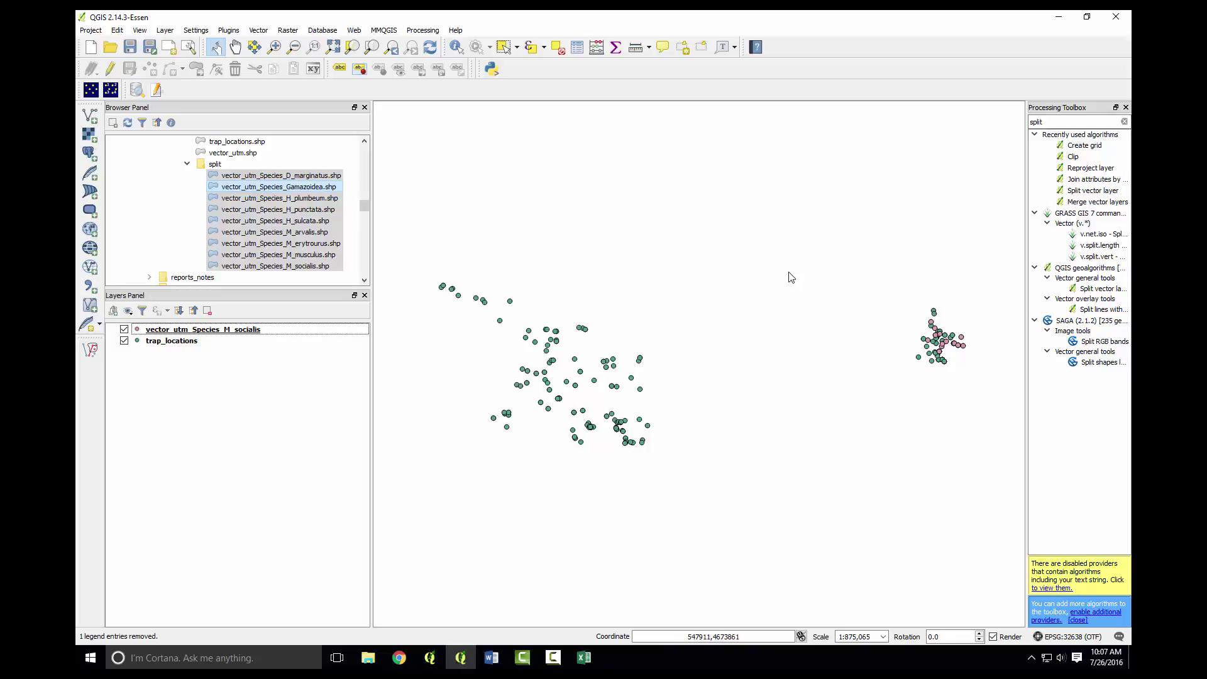
Open Create grid with Rectangle (polygon) type and extent taken from the map canvas.
key("Tab")
key("BackSpace")
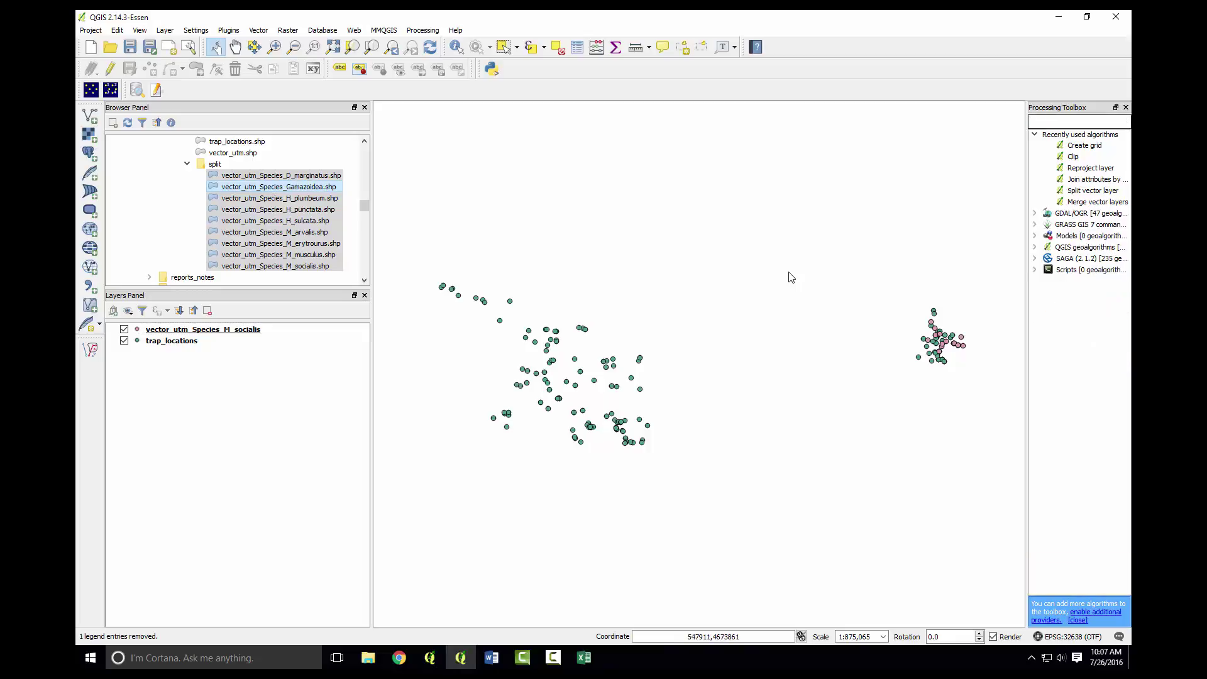
type("grid")
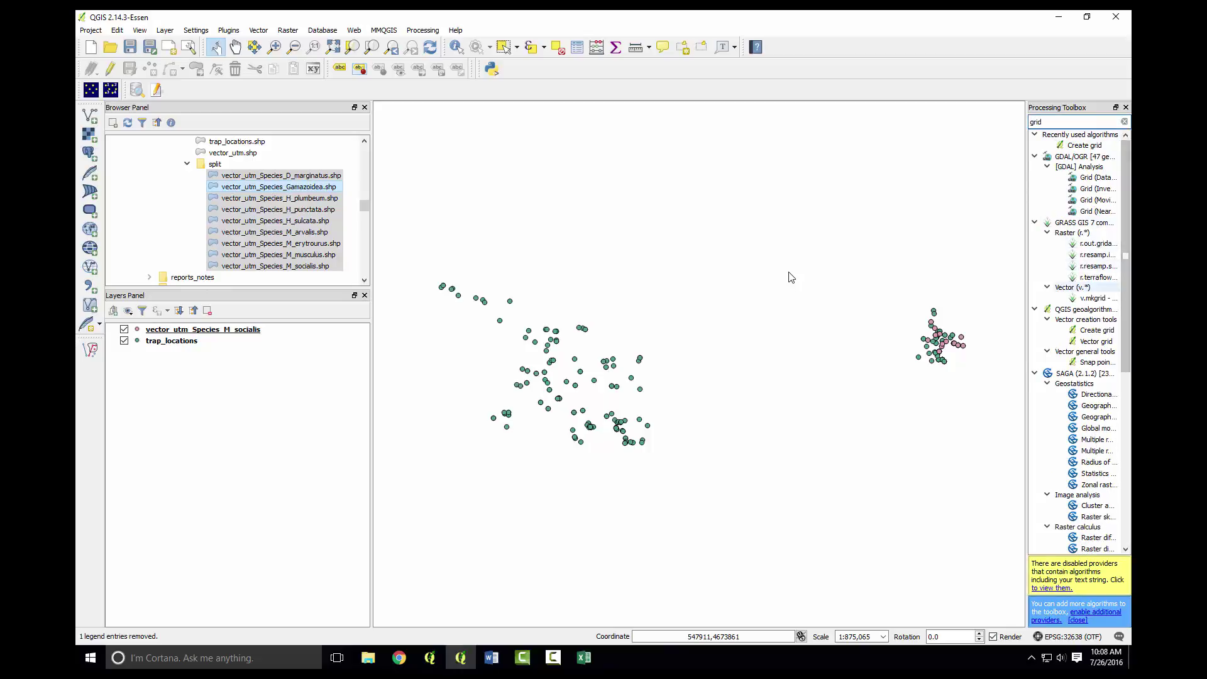
double_click(1097, 330)
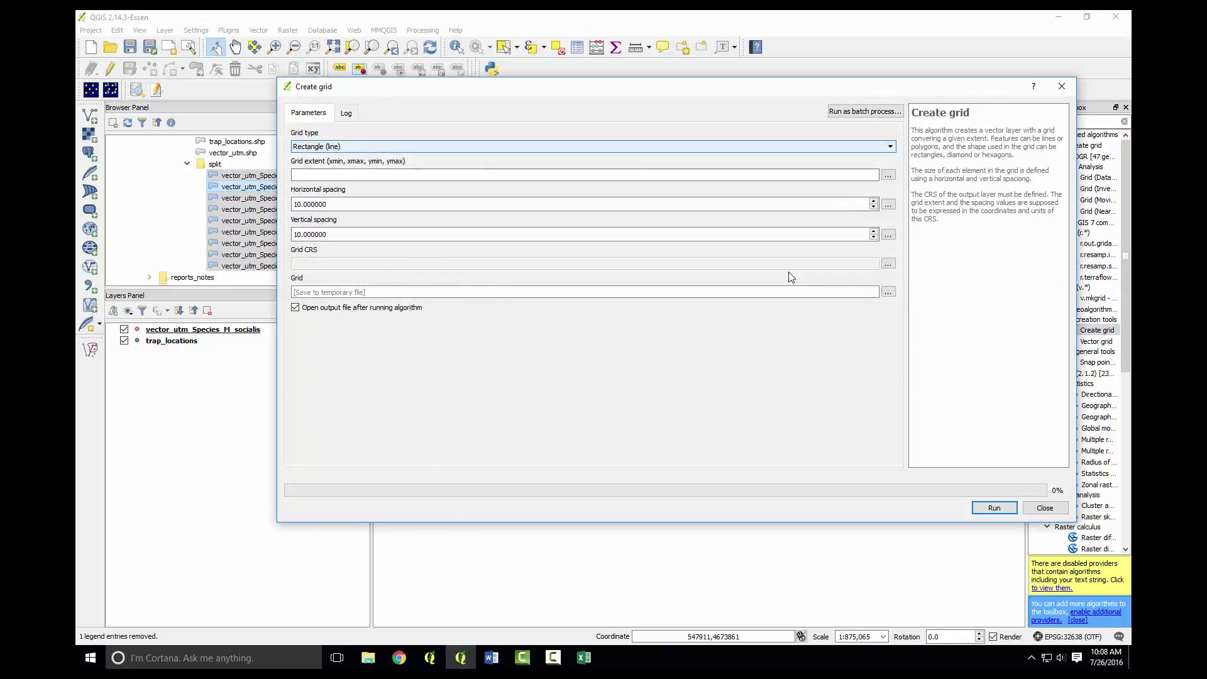
key("alt+Down")
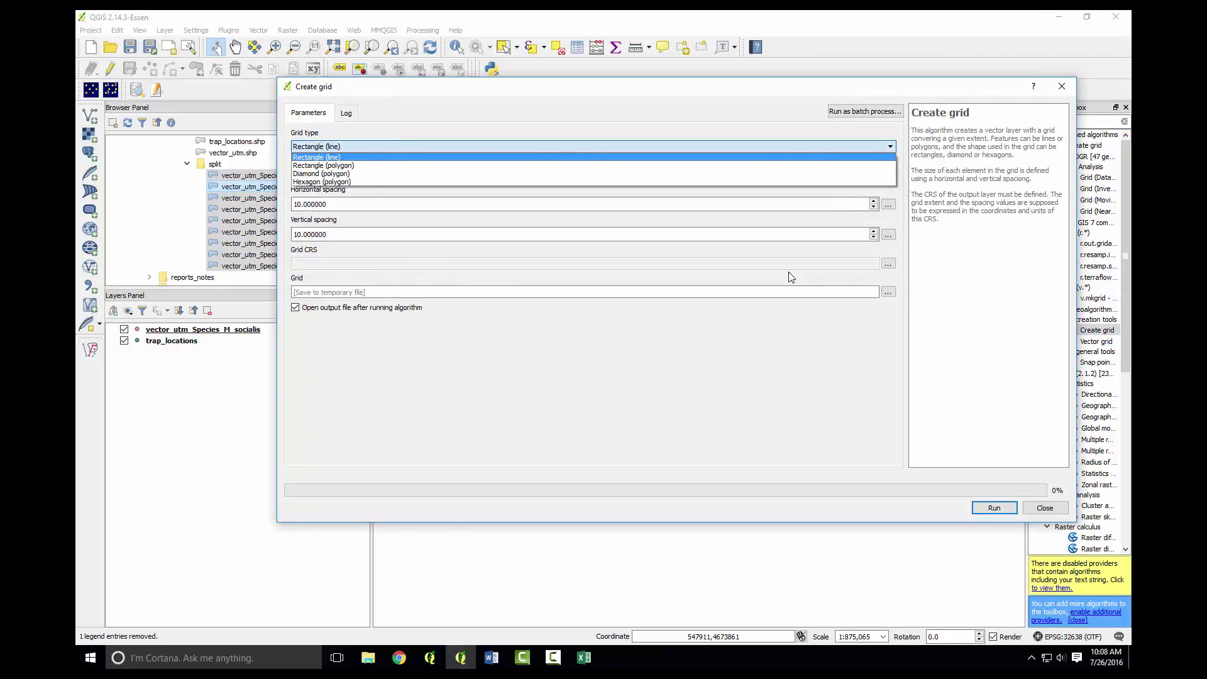
key("Down")
key("Return")
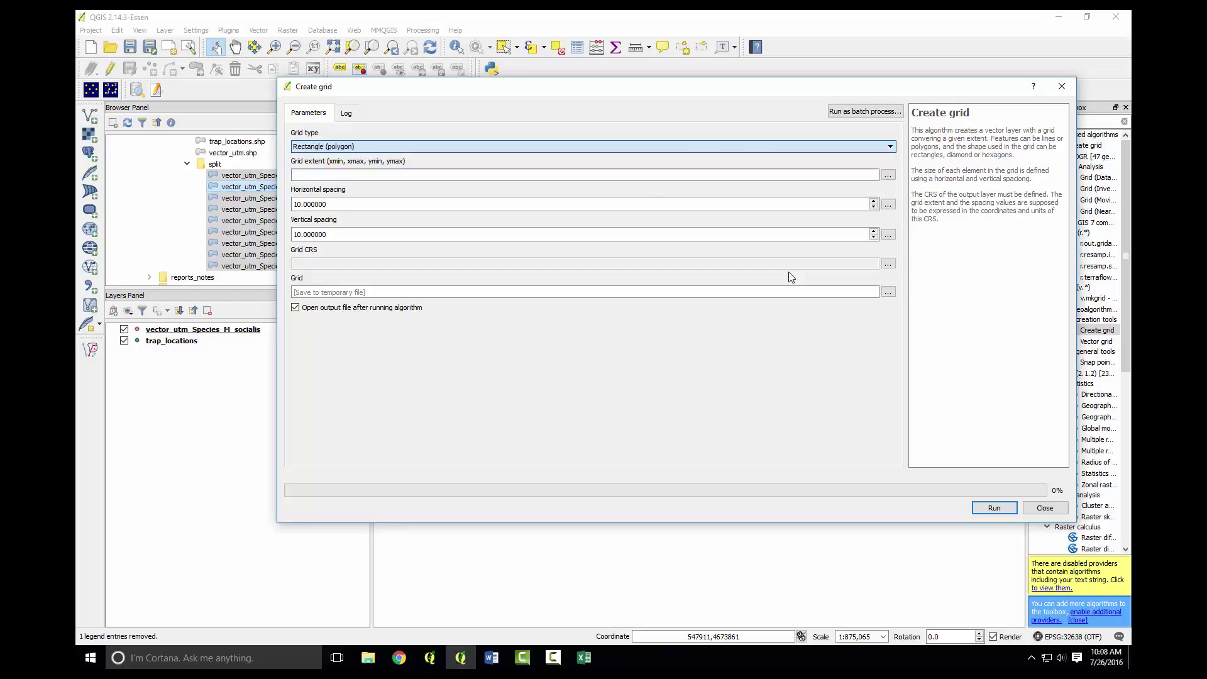
key("Tab")
key("Tab")
key("space")
key("Down")
key("Return")
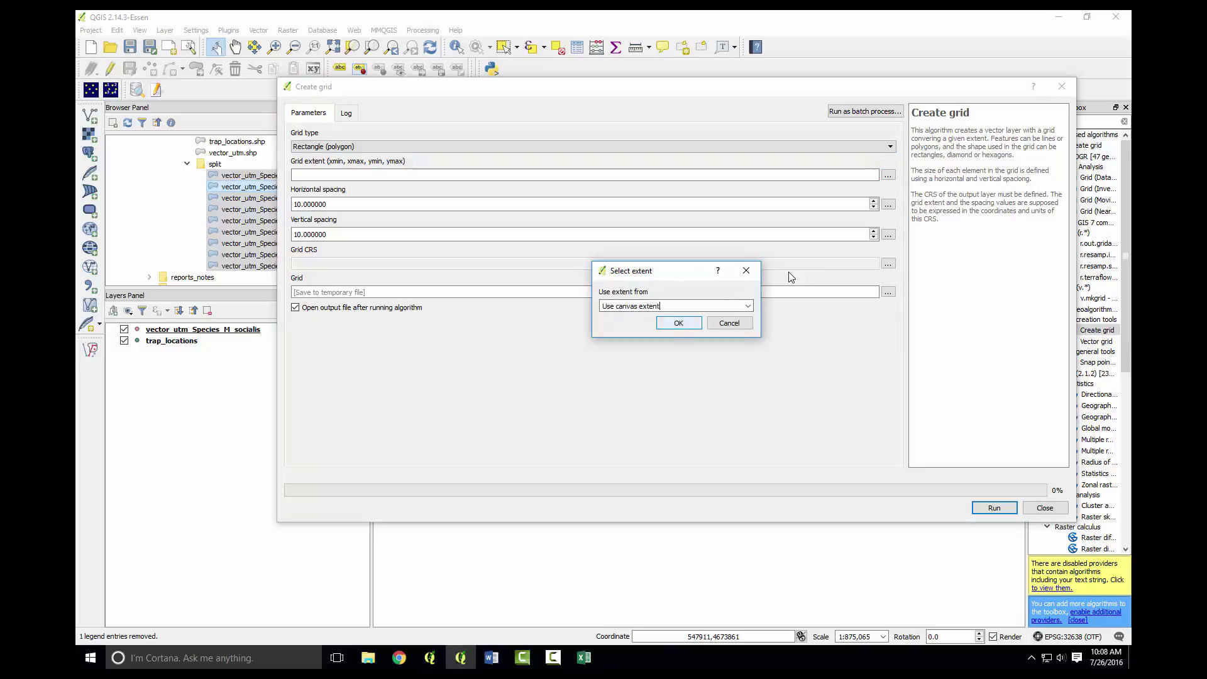
key("Return")
Set 1000 by 1000 spacing and EPSG:32638 CRS, then run the grid creation.
key("Tab")
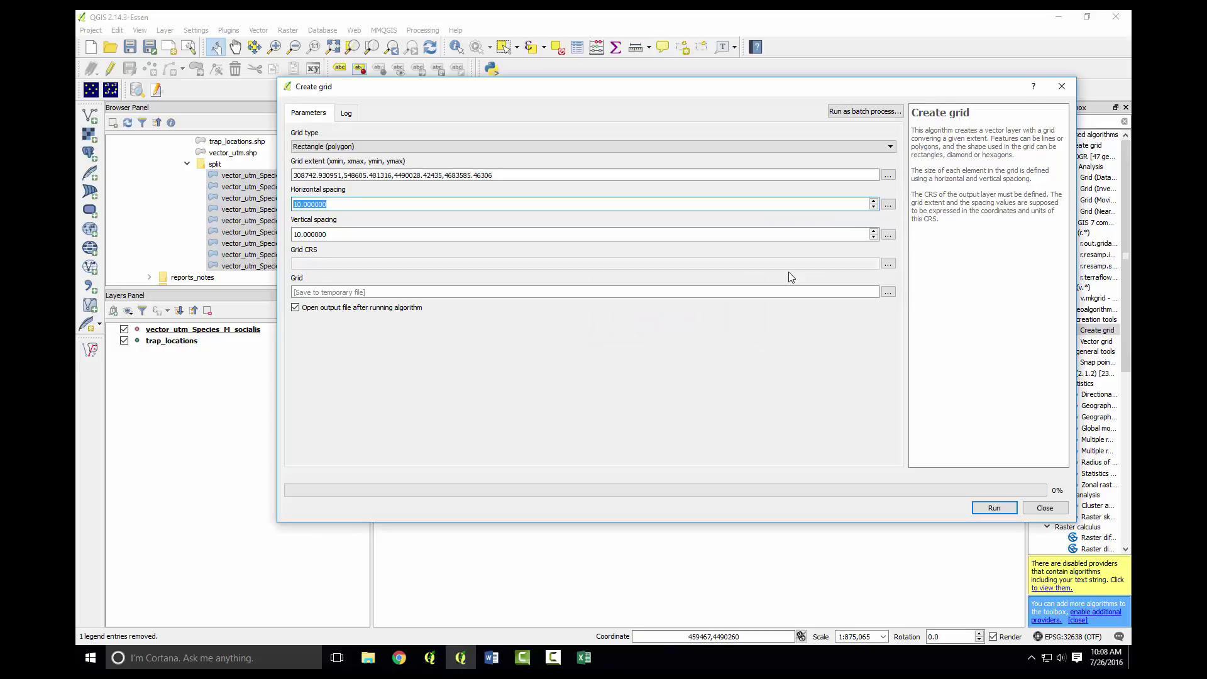
type("1000")
key("Tab")
type("1000")
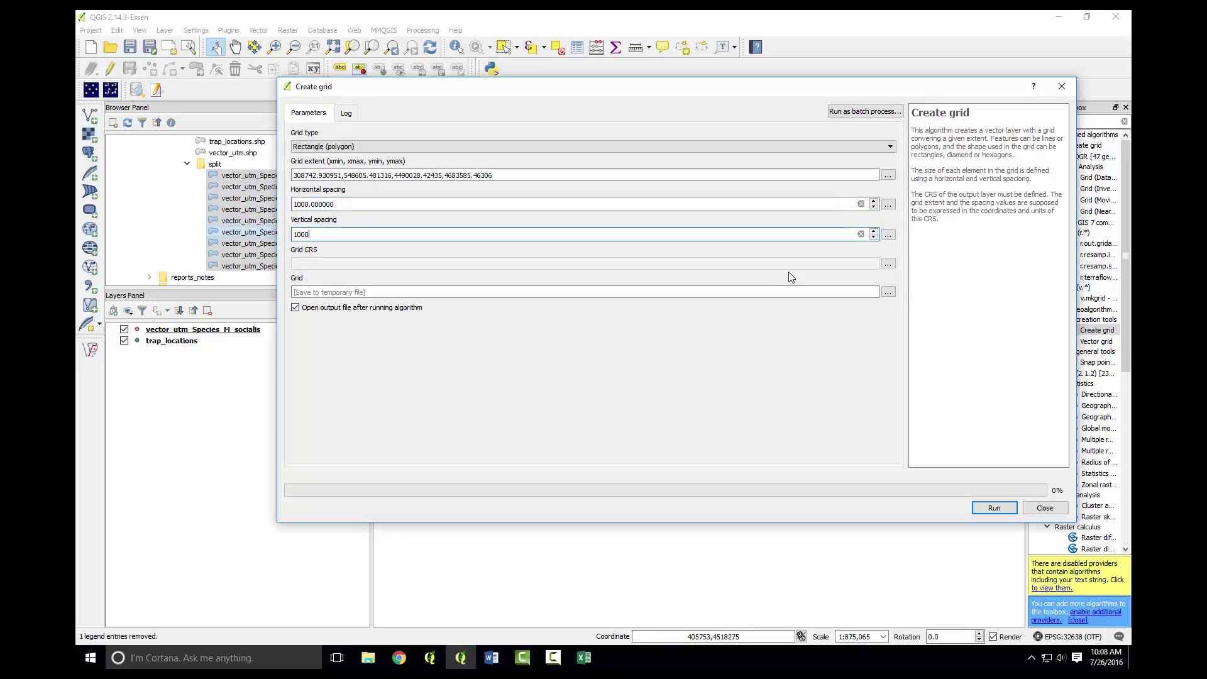
key("Tab")
key("Tab")
key("space")
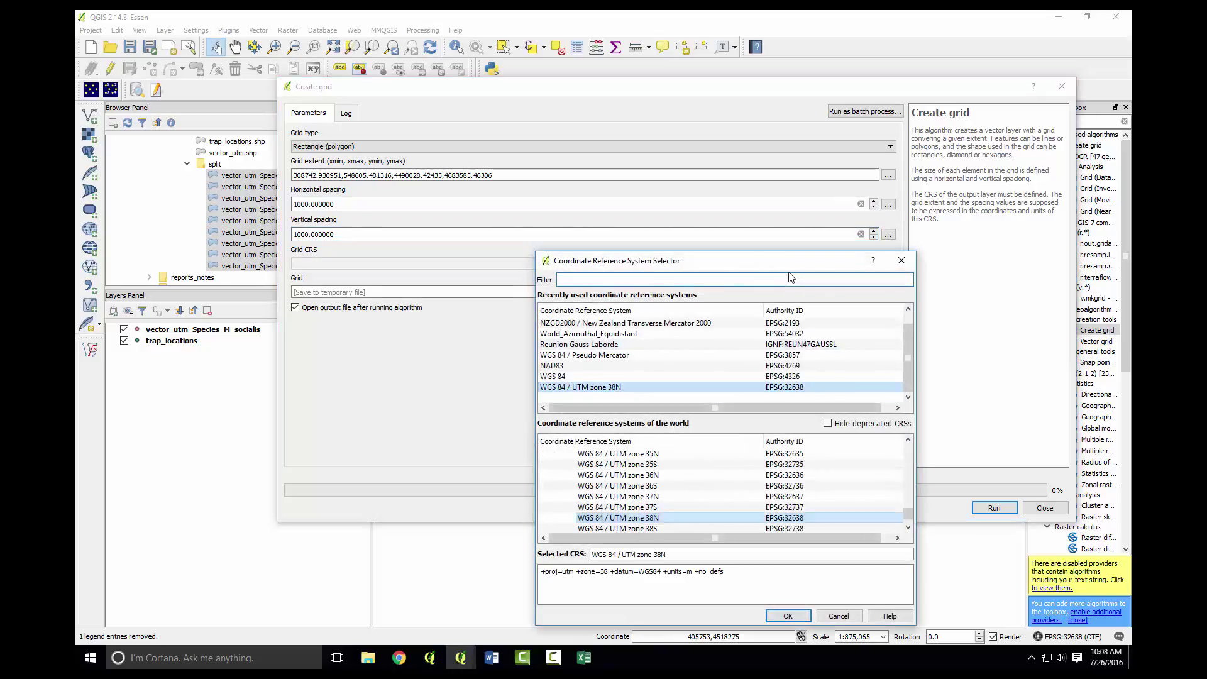
key("Return")
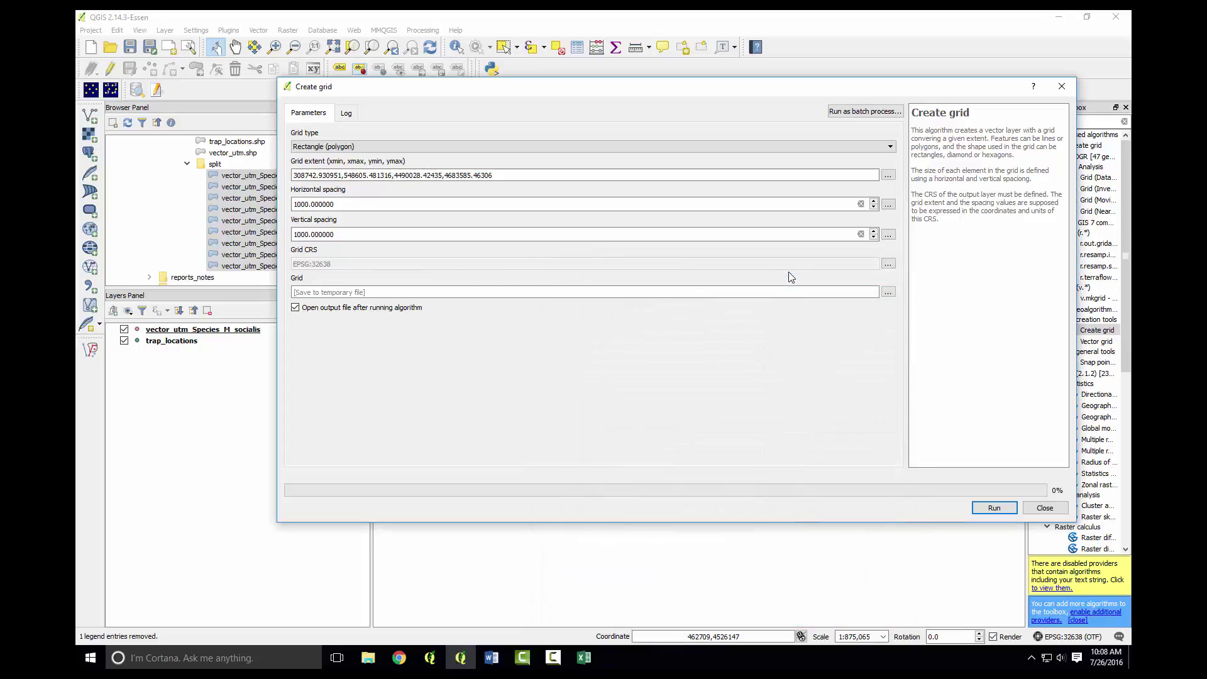
key("Return")
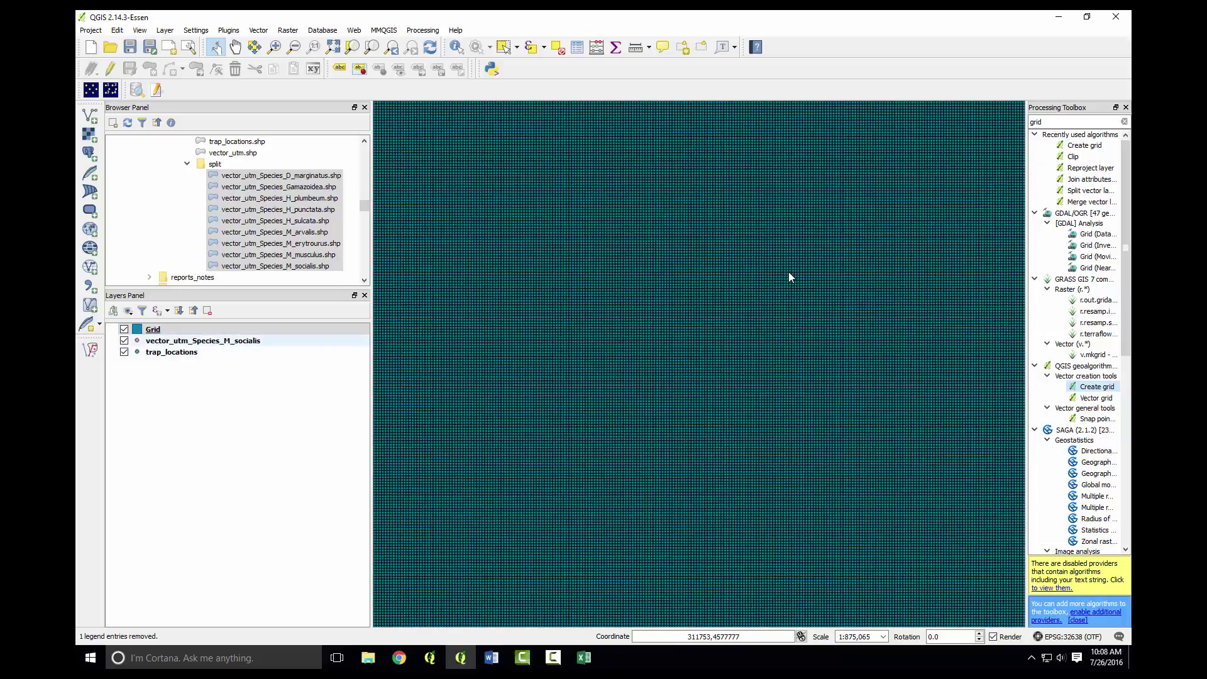
Hide M_socialis, place Grid beneath the point layers, and open Join attributes by location.
left_click(124, 341)
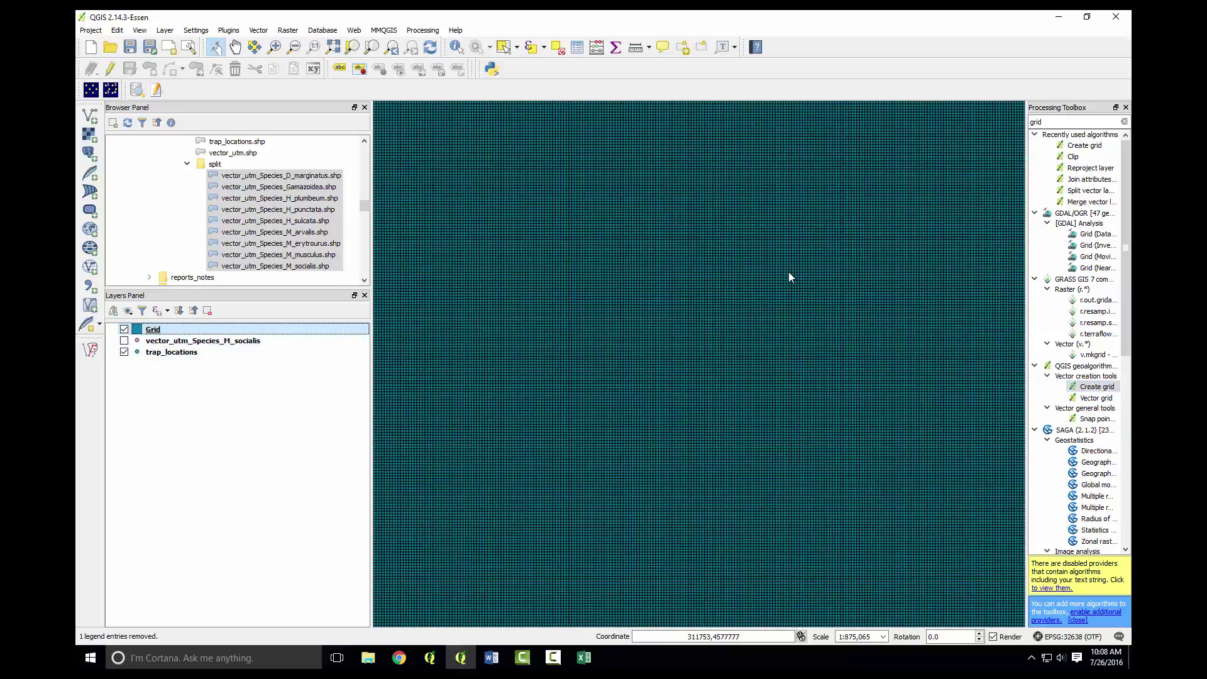
left_click_drag(152, 329, 153, 359)
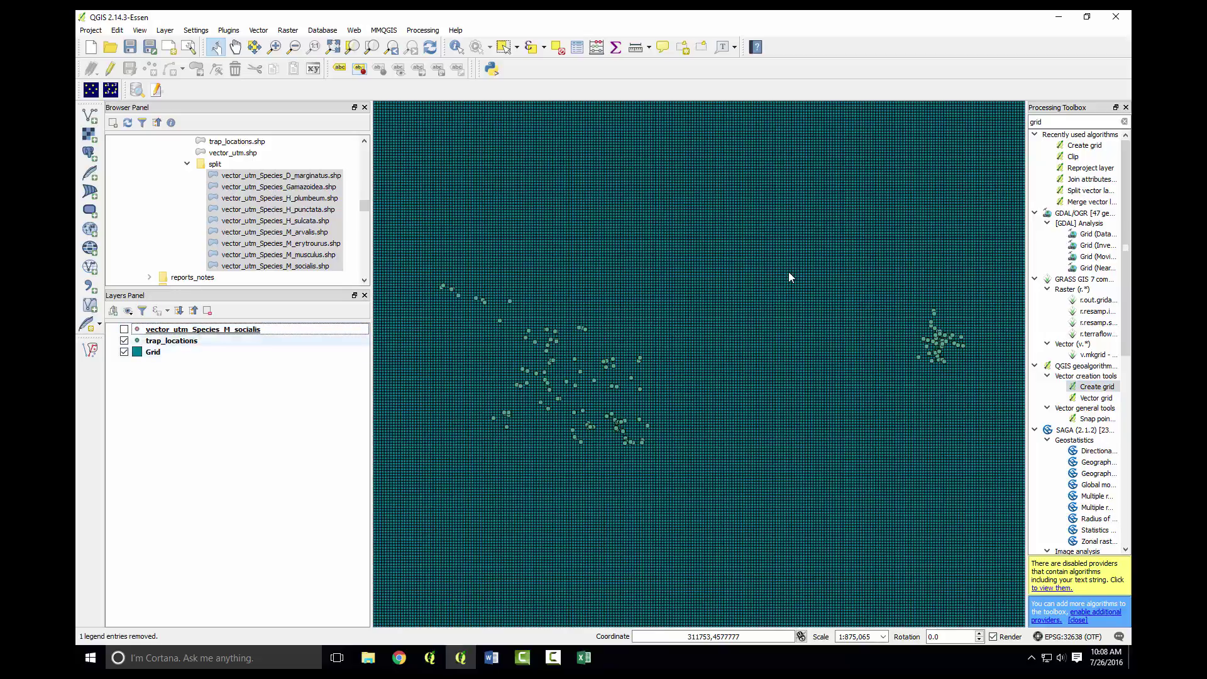
left_click_drag(1054, 122, 1024, 122)
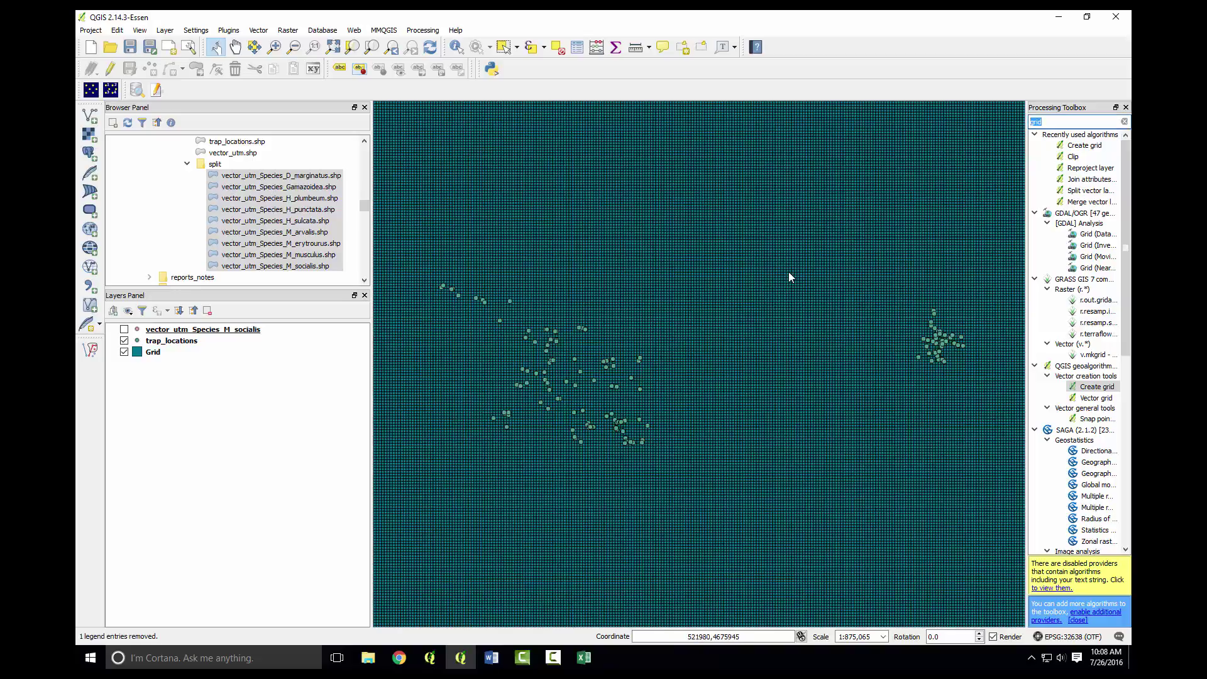
type("join")
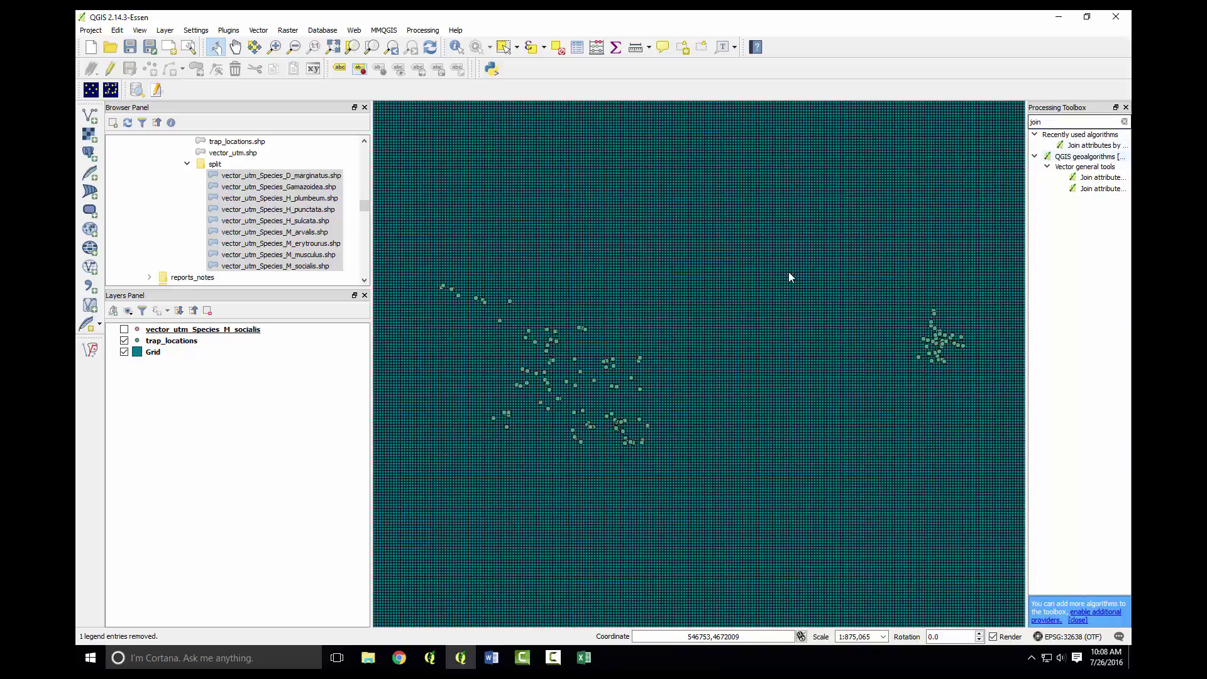
key("Down")
key("Return")
key("Escape")
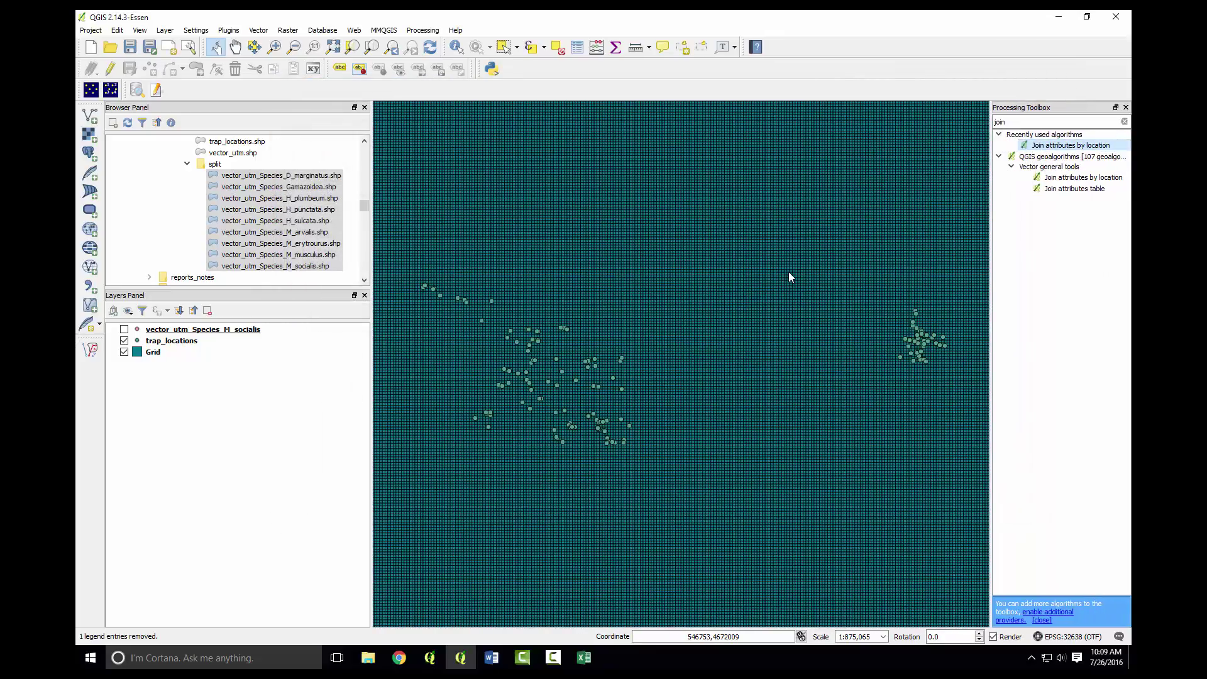
key("Down")
key("Down")
key("Down")
key("Return")
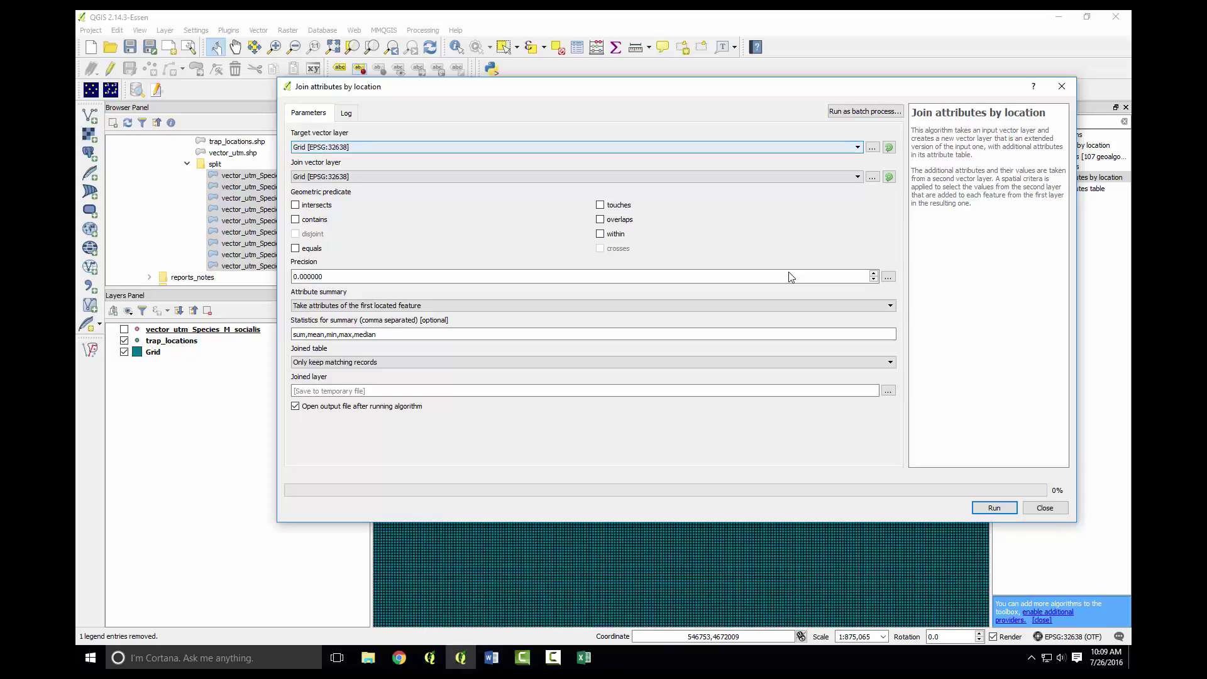
Set trap_locations as the join layer and clear the summary statistics list.
key("Tab")
key("alt+Down")
key("Down")
key("Return")
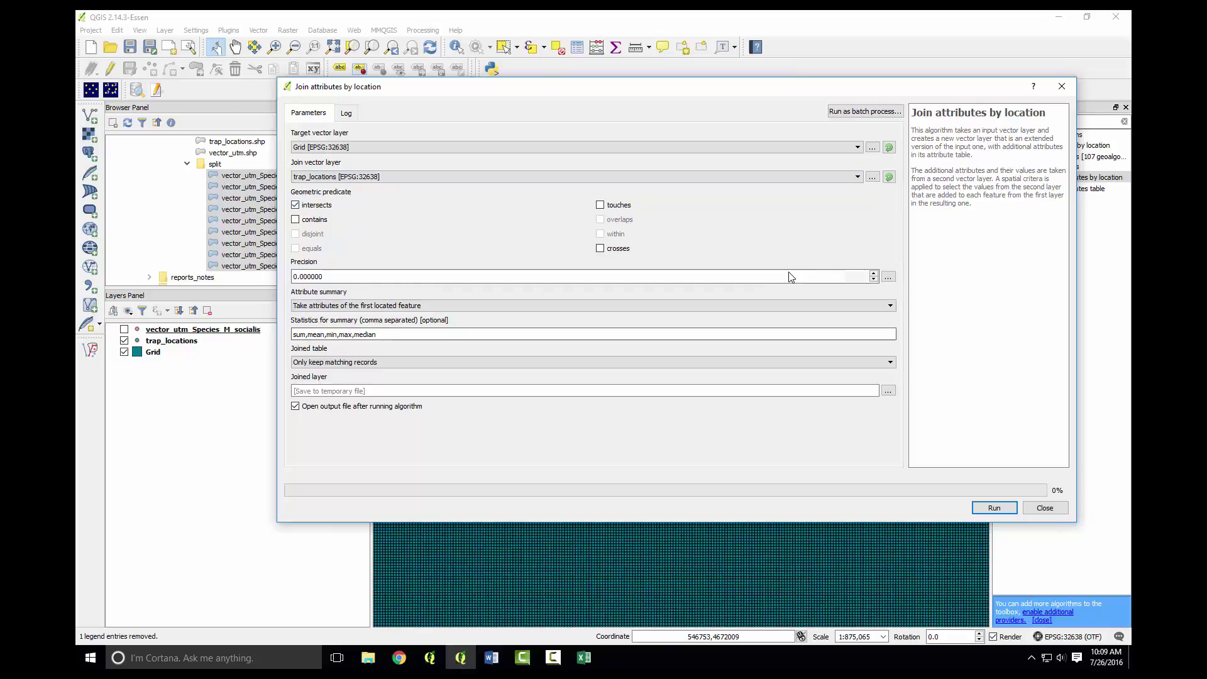
key("Tab")
key("BackSpace")
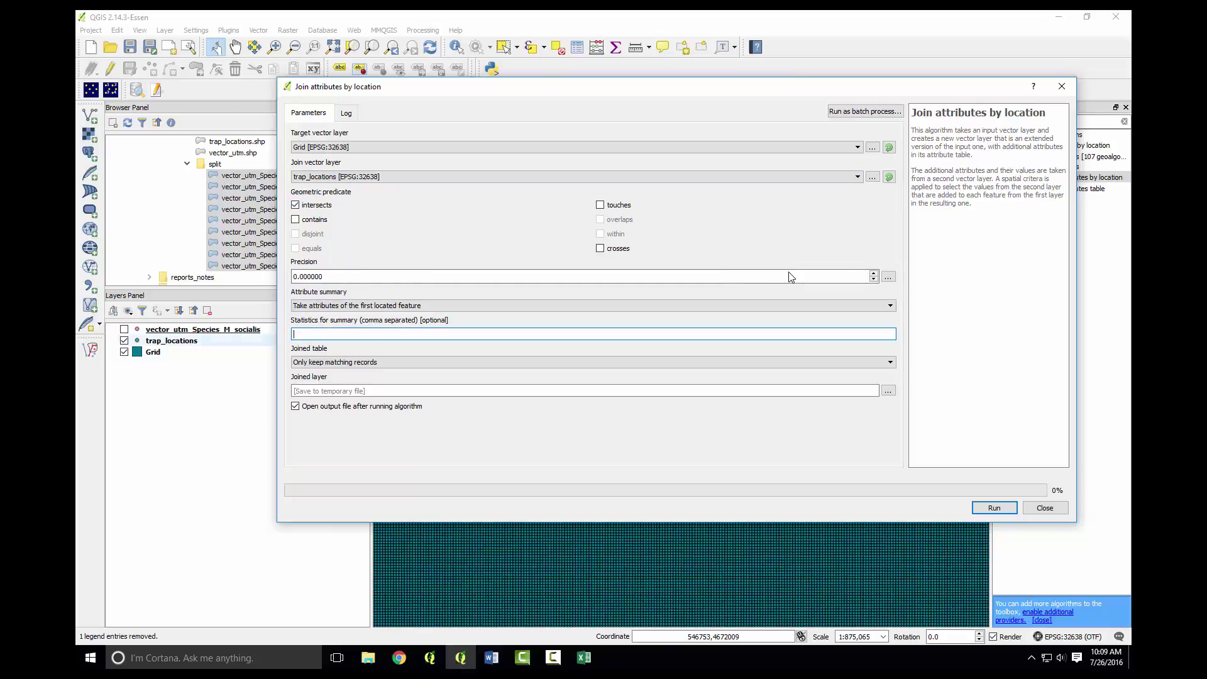
Save the joined output as trap_locations_grid.shp and run the join.
key("Tab")
key("Tab")
key("Tab")
key("space")
key("Down")
key("Down")
key("Return")
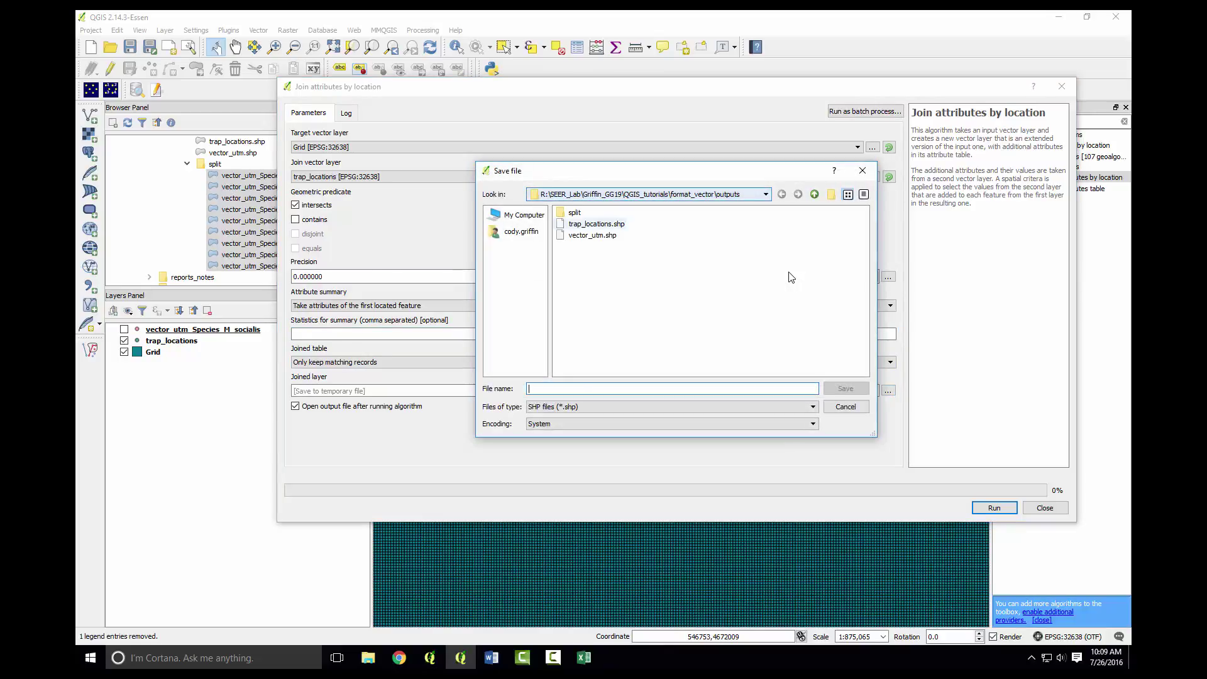
left_click(596, 223)
left_click(572, 389)
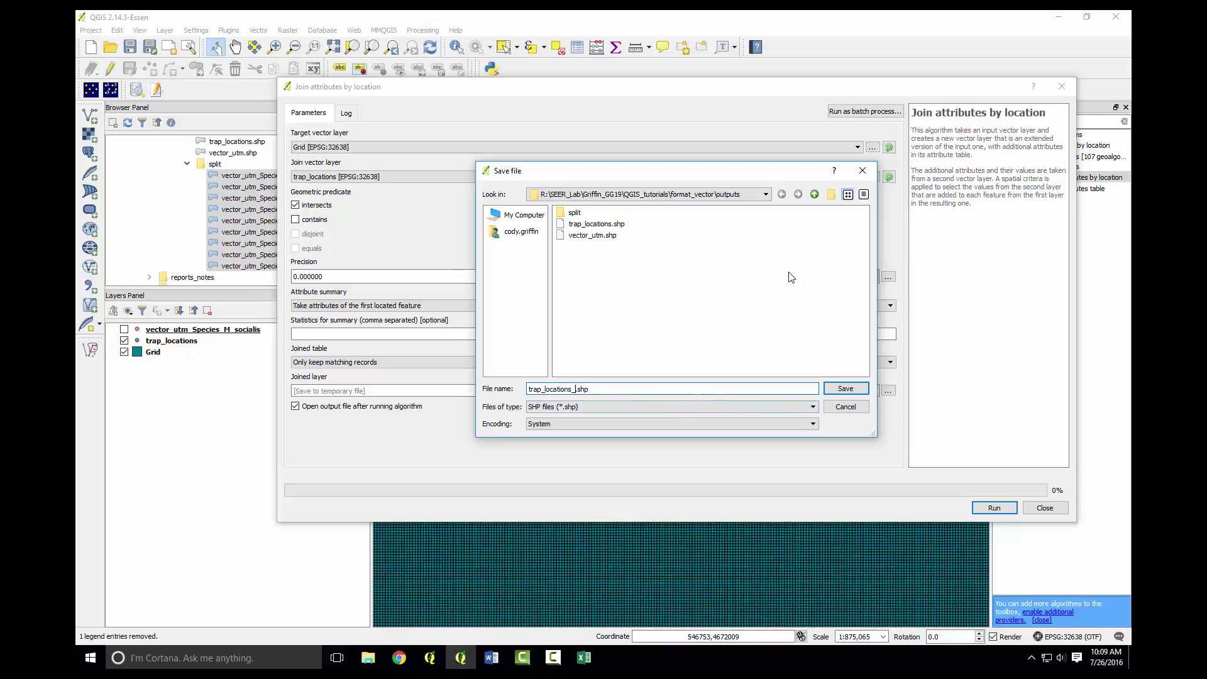
type("_grid")
key("Return")
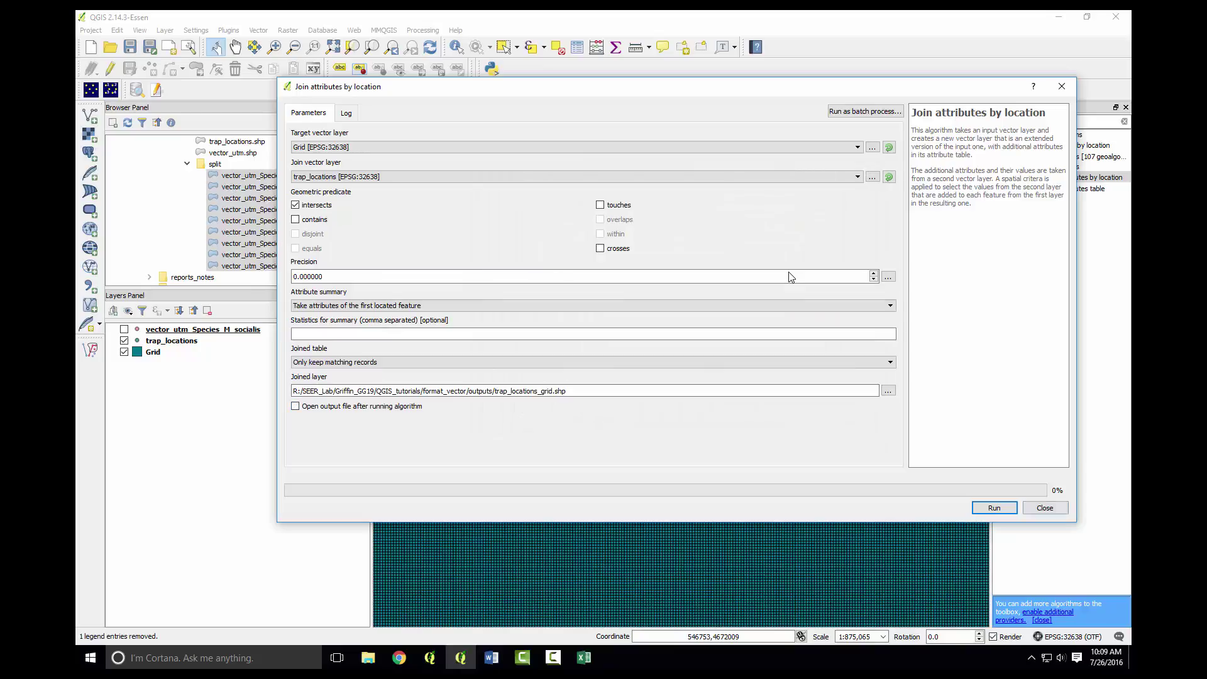
key("Return")
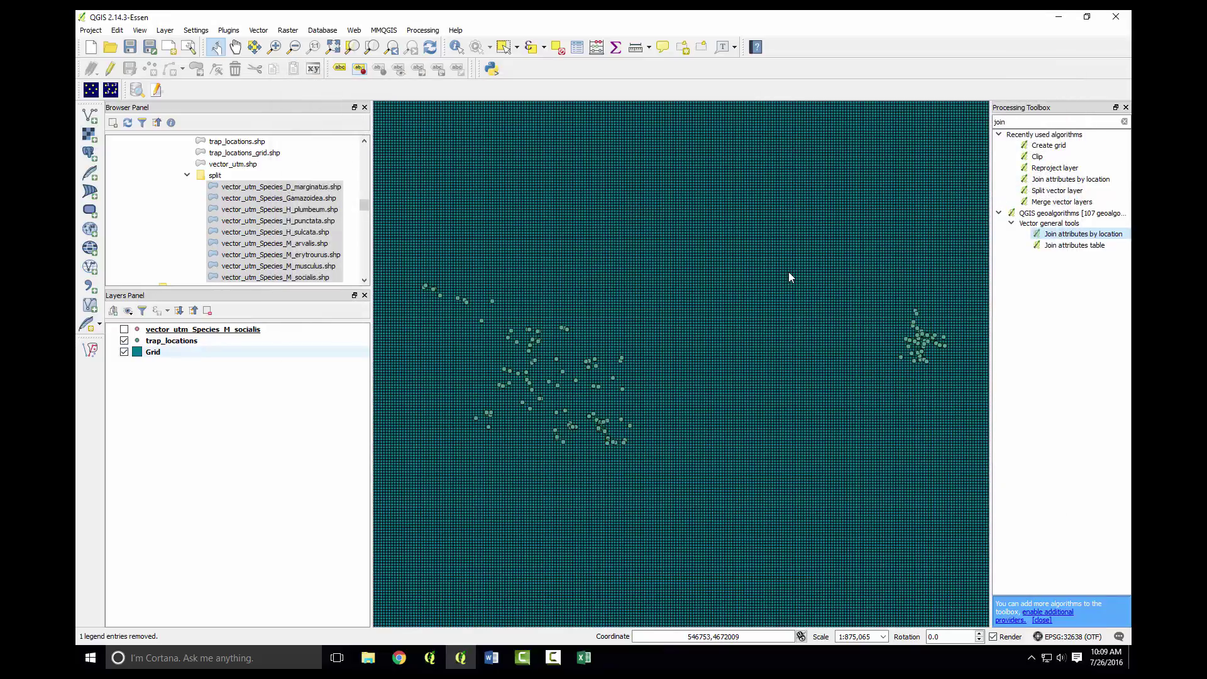
Remove the Grid layer and add trap_locations_grid.shp to the map.
right_click(151, 353)
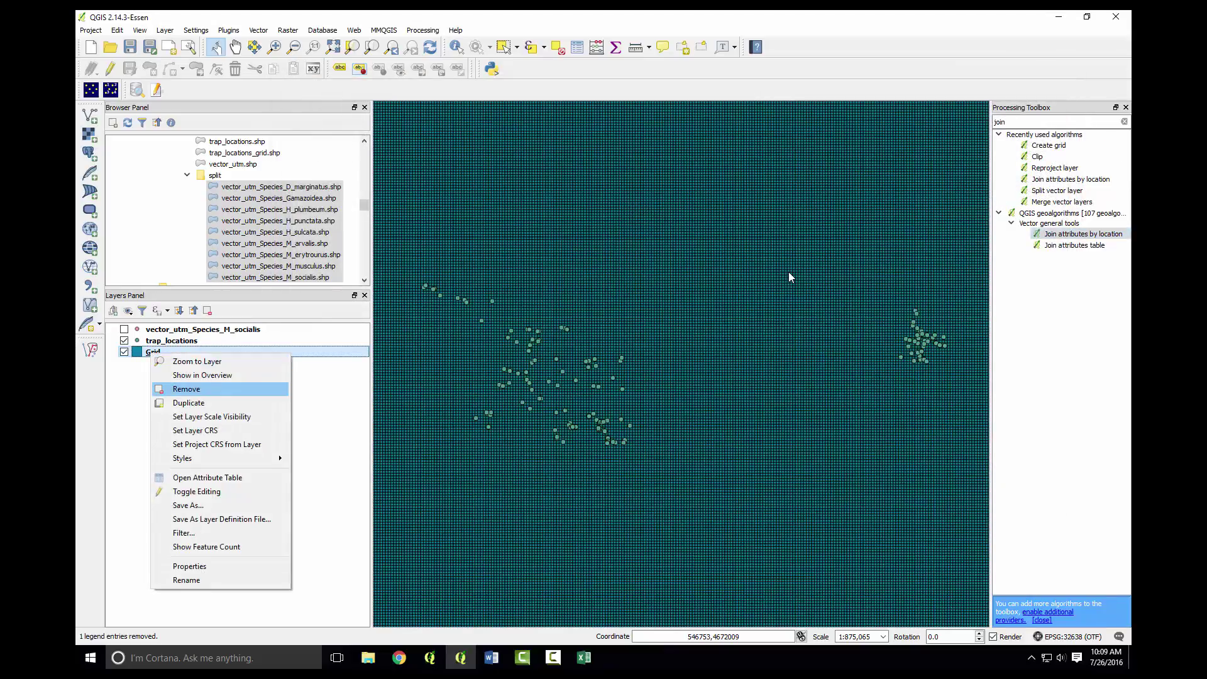
key("Return")
key("Return")
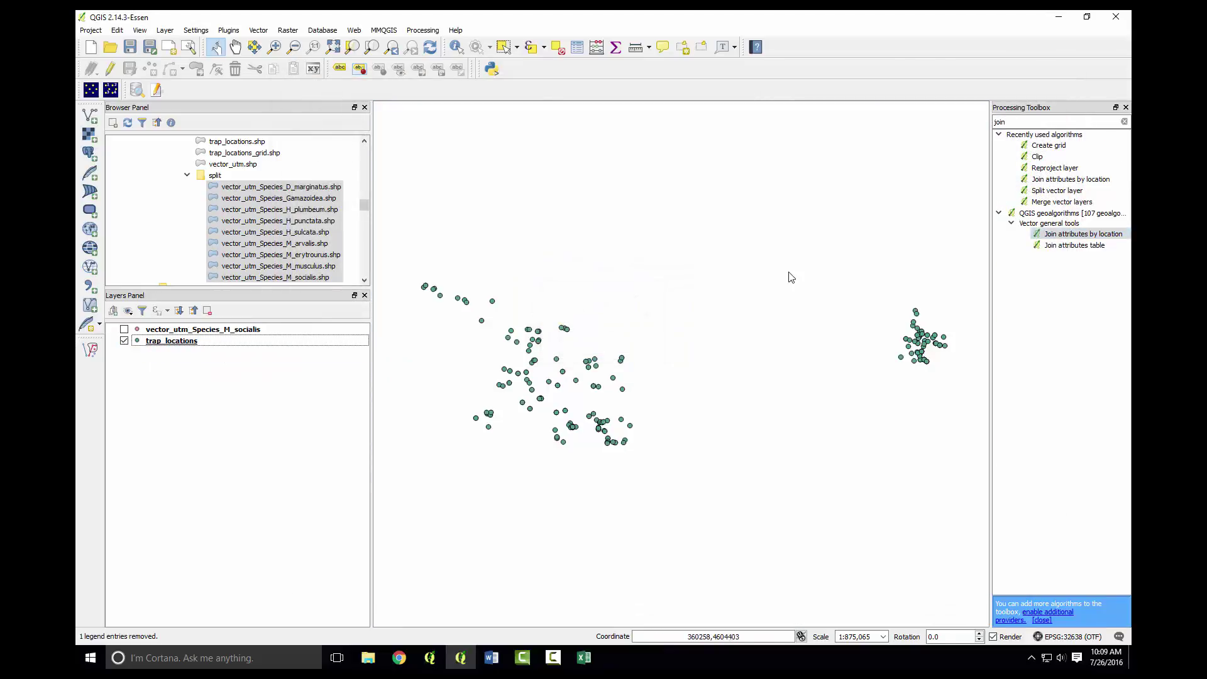
left_click(245, 153)
key("Return")
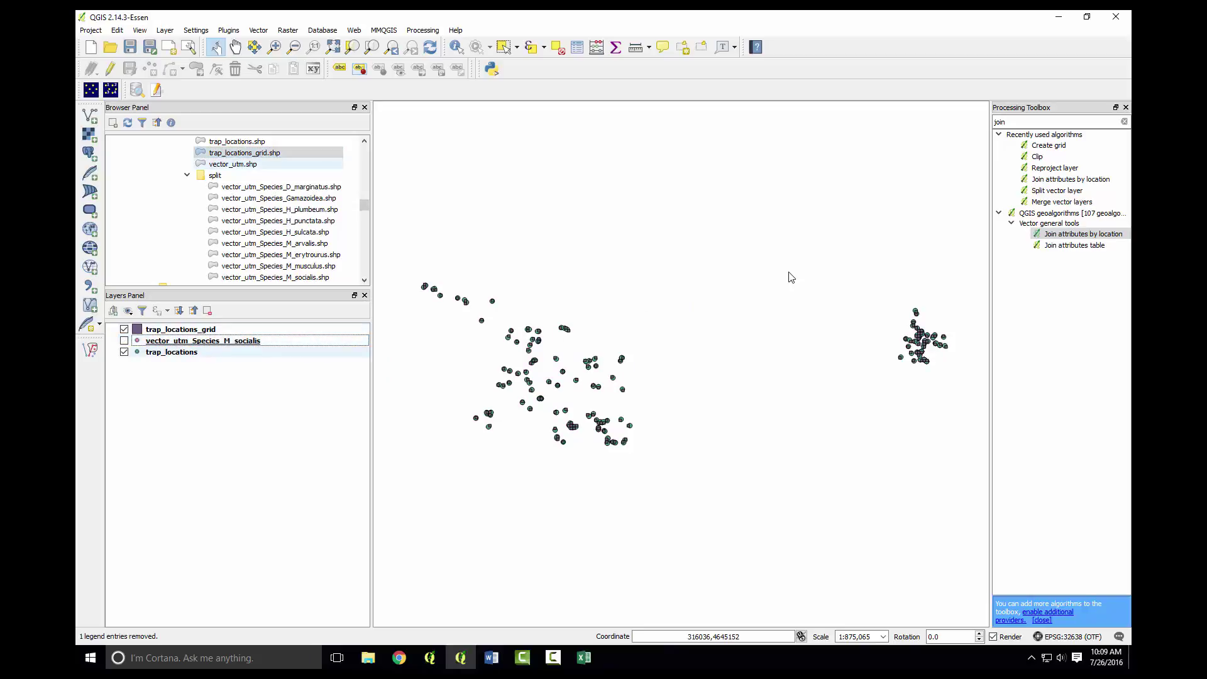
Inspect the grid cells with trap points drawn above them, then zoom to full extent.
scroll(510, 347, "down", 1)
scroll(509, 348, "up", 2)
scroll(791, 277, "up", 1)
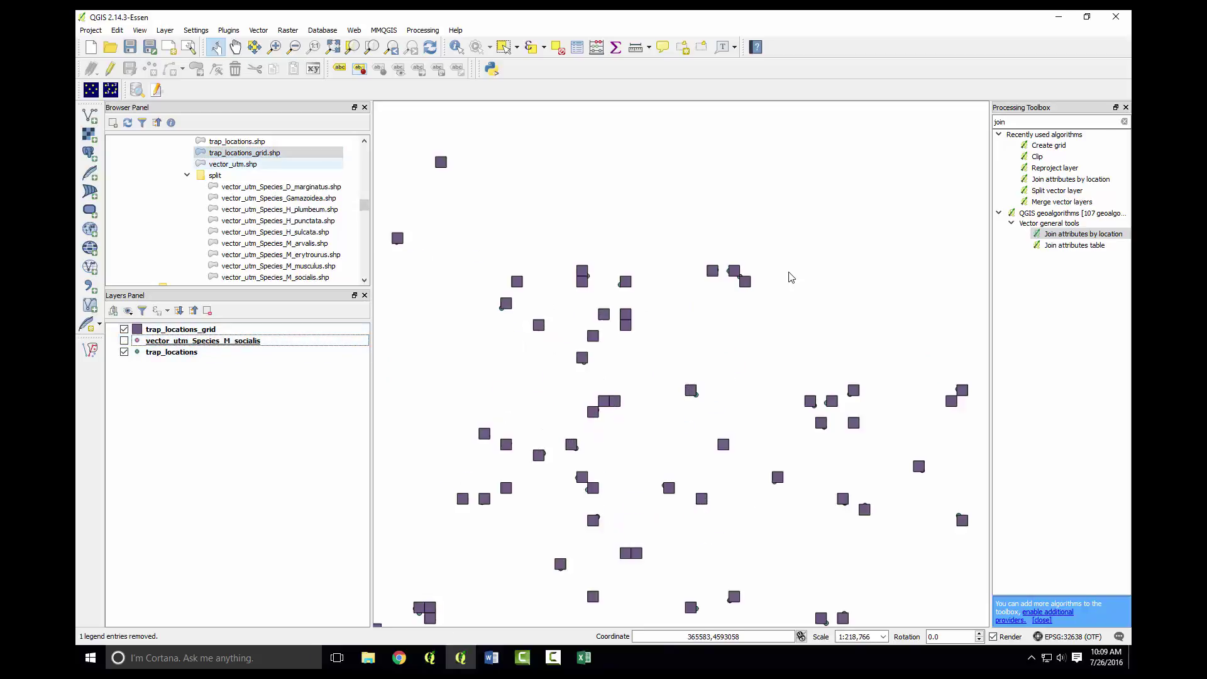
scroll(791, 277, "up", 1)
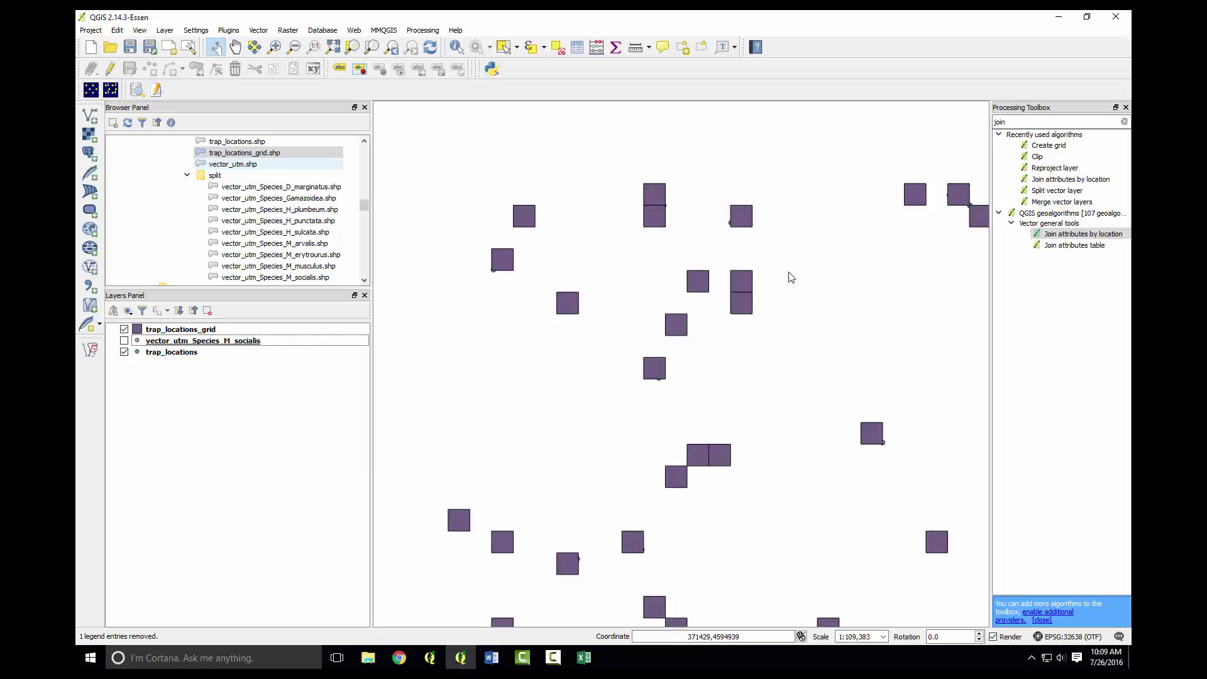
left_click_drag(792, 277, 593, 253)
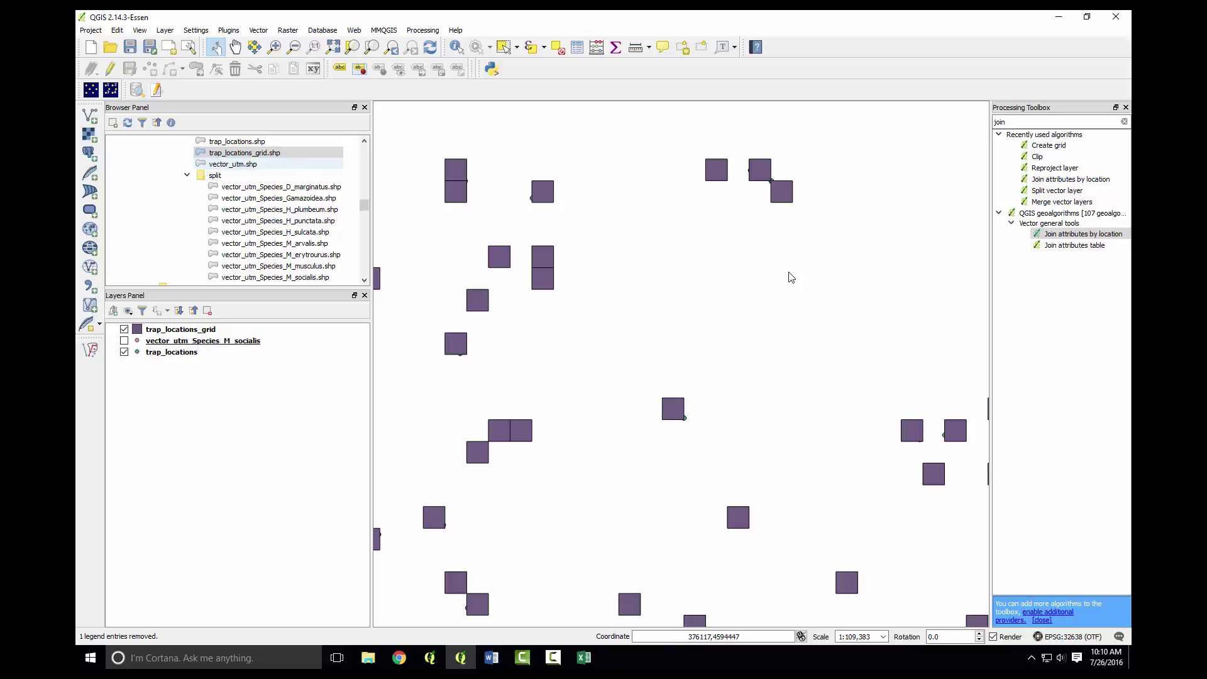
left_click_drag(792, 277, 658, 367)
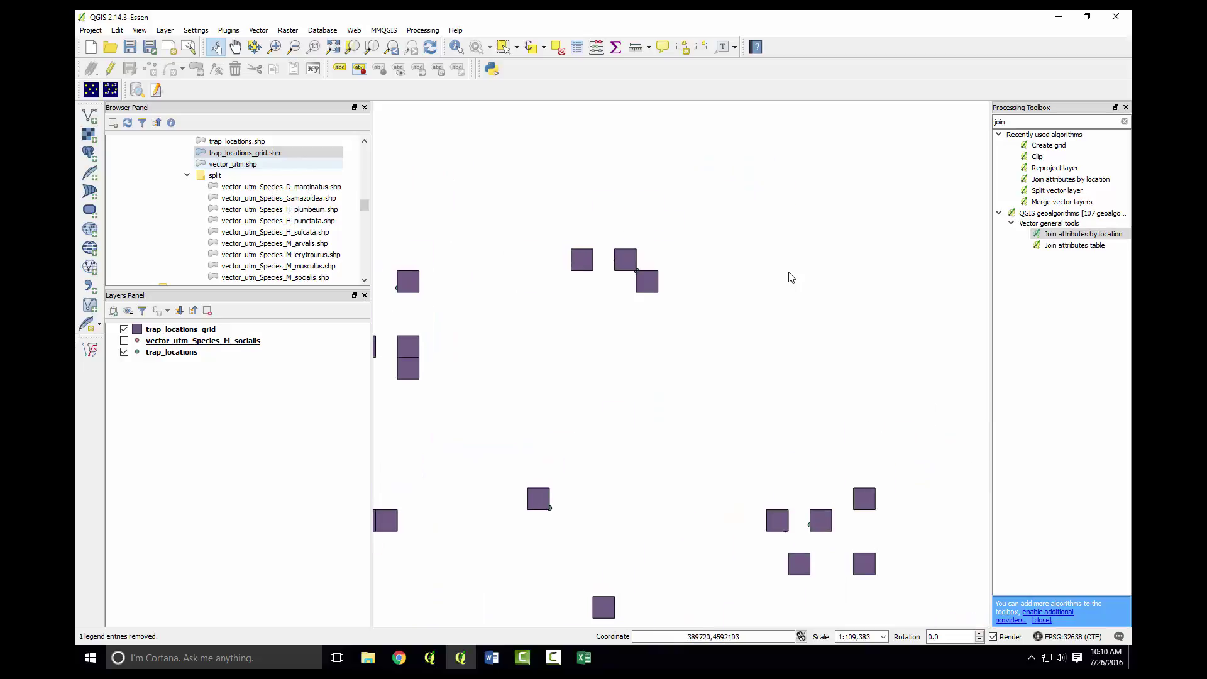
key("Page_Up")
key("Page_Up")
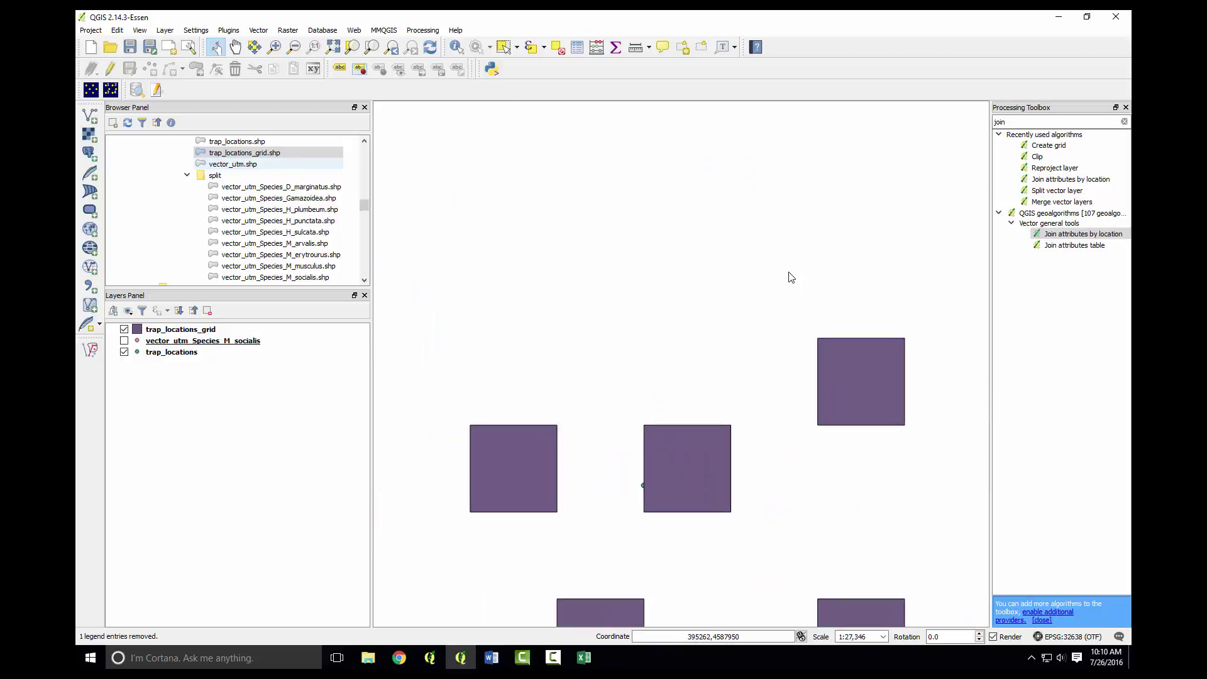
key("Page_Up")
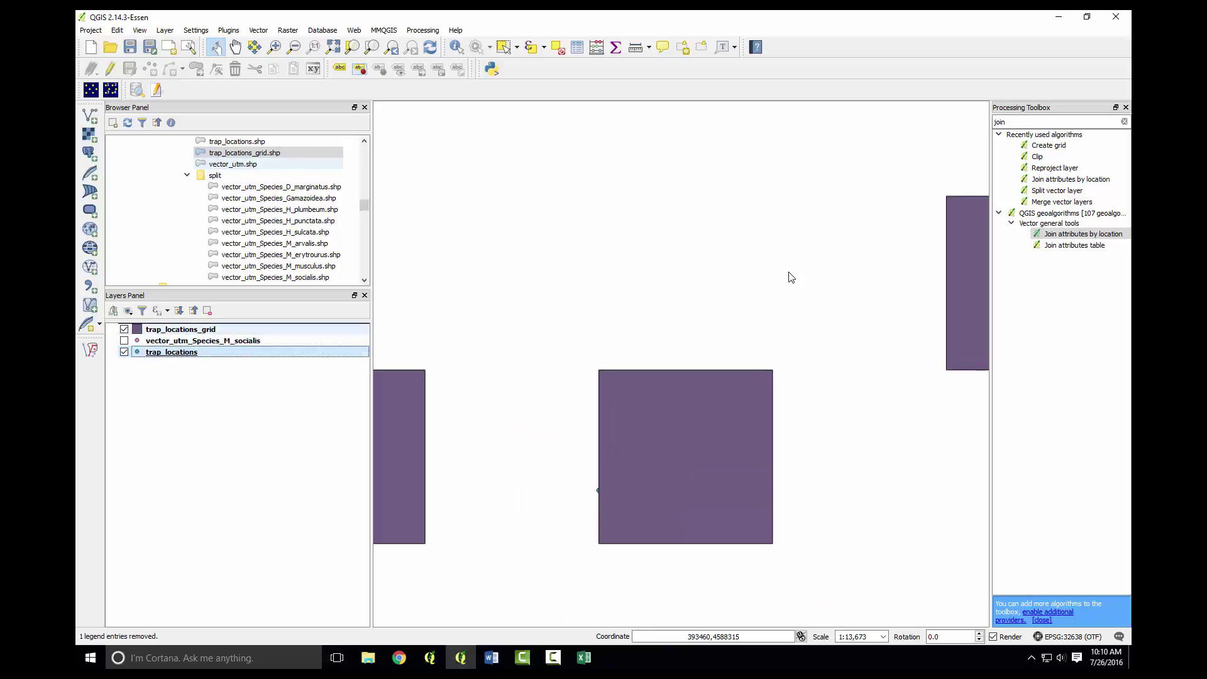
key("Up")
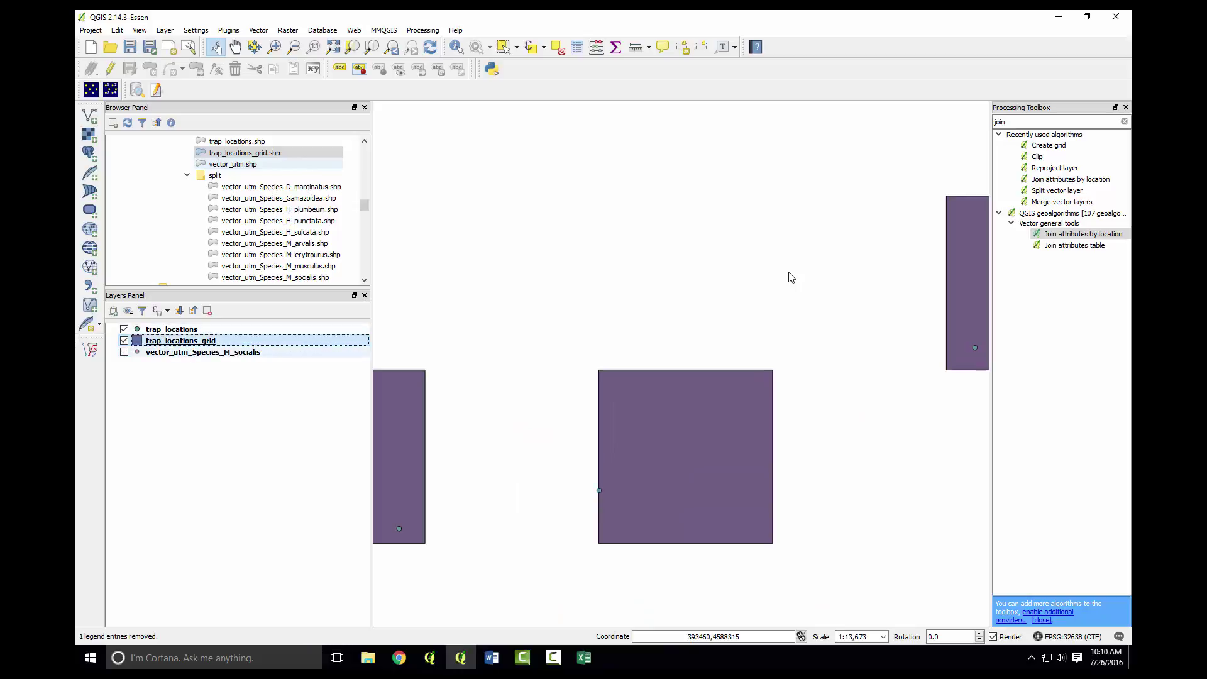
key("Page_Down")
key("Page_Down")
key("Page_Down")
key("Page_Down")
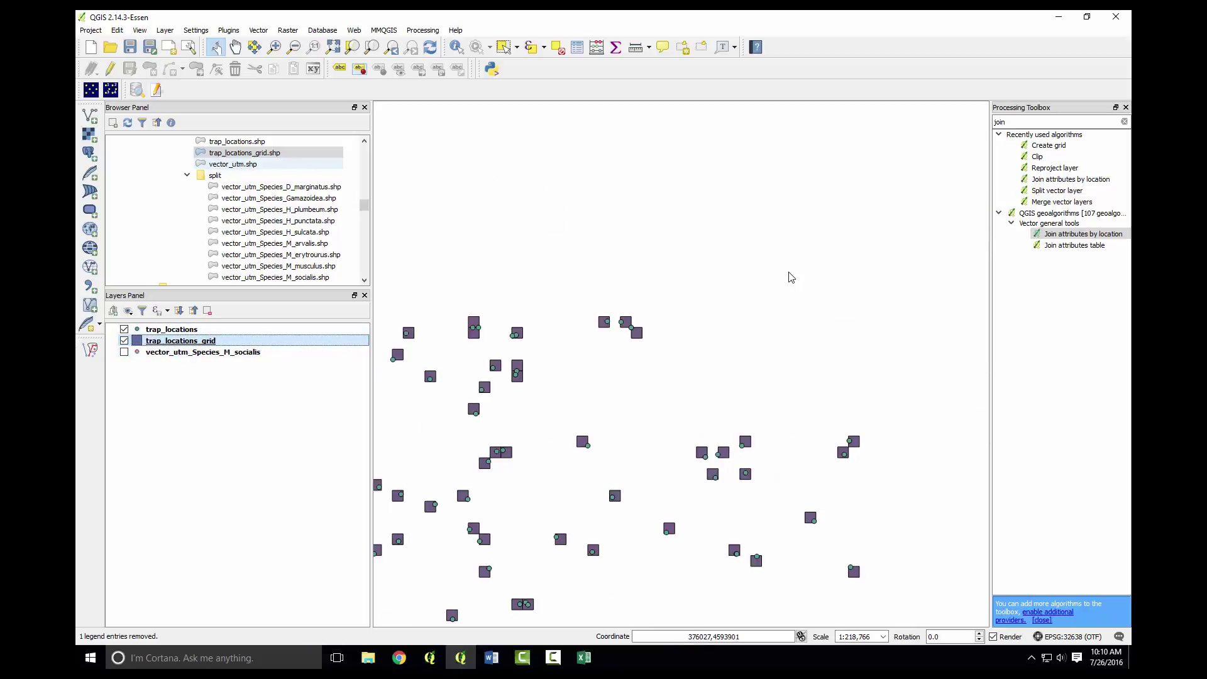
key("Page_Down")
key("Page_Down")
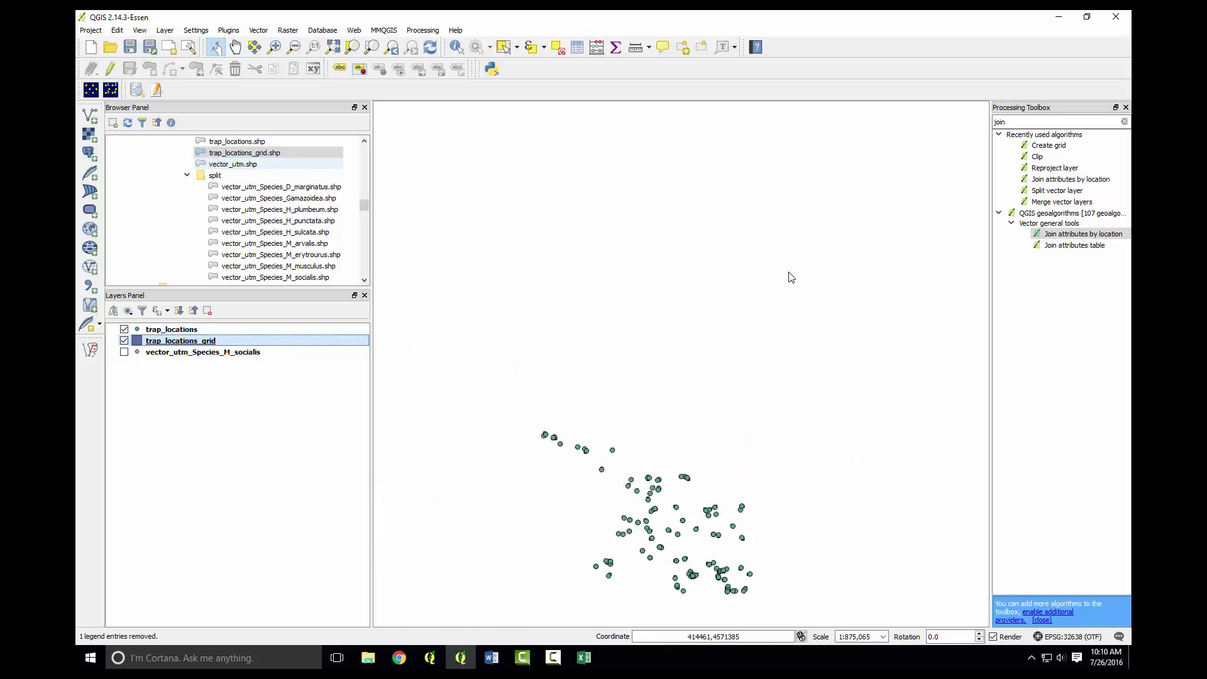
mouse_move(792, 277)
left_mouse_down()
mouse_move(791, 191)
mouse_move(522, 245)
mouse_move(415, 244)
left_mouse_up()
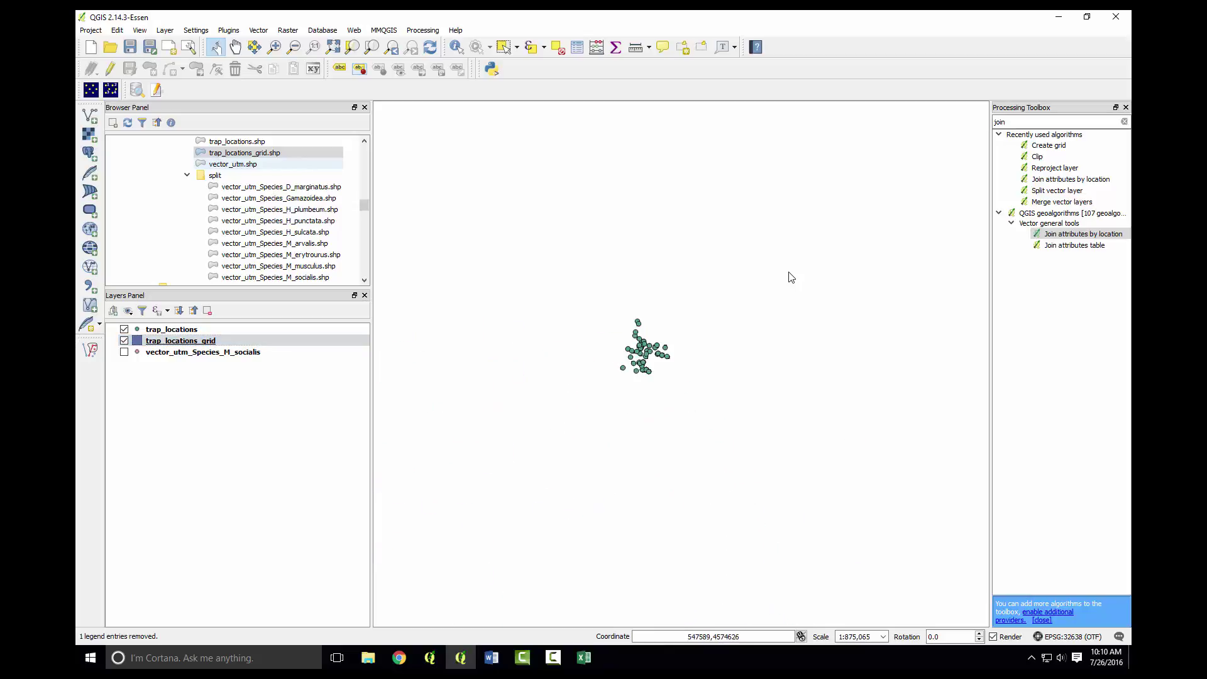
key("Page_Up")
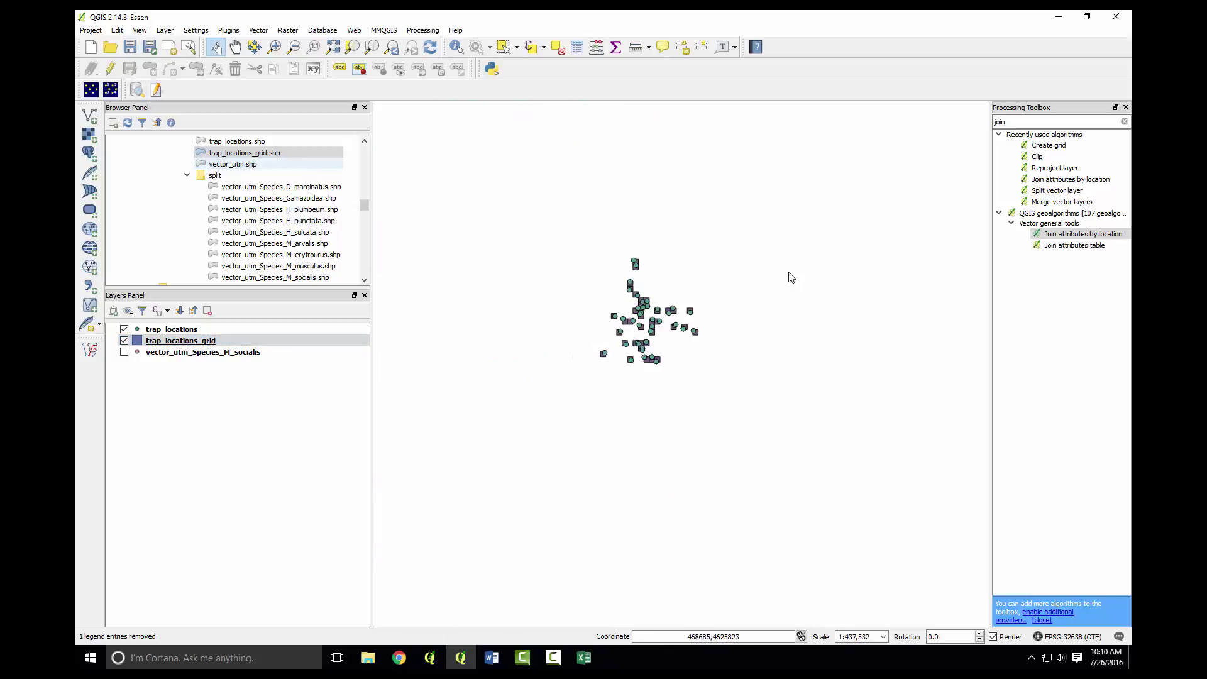
key("ctrl+shift+f")
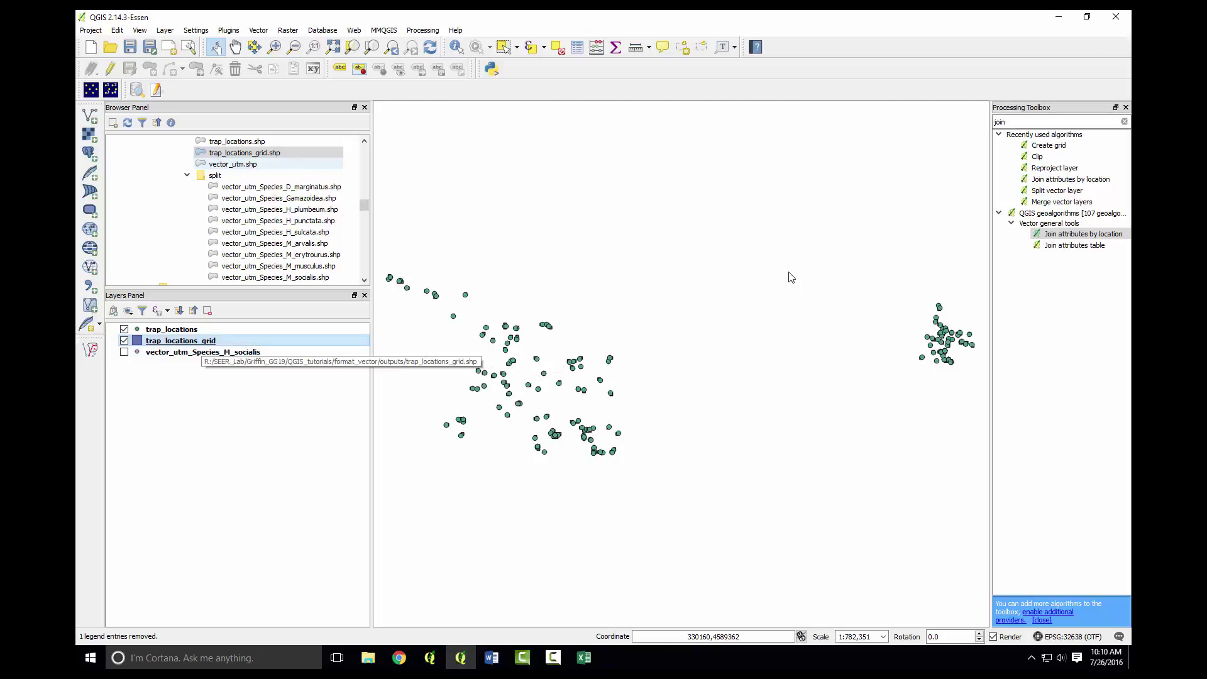
Open the trap_locations_grid attribute table in edit mode and launch the Field Calculator.
right_click(200, 343)
key("Down")
key("Down")
key("Down")
key("Down")
key("Down")
key("Down")
key("Down")
key("Down")
key("Down")
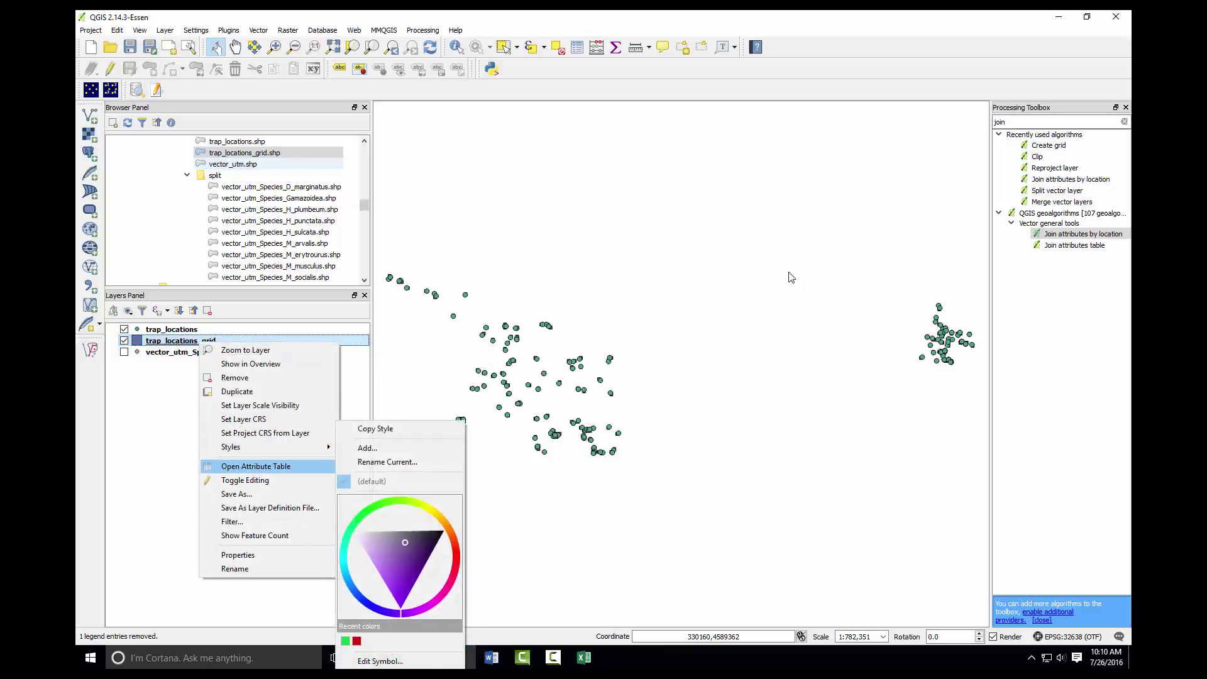
key("Return")
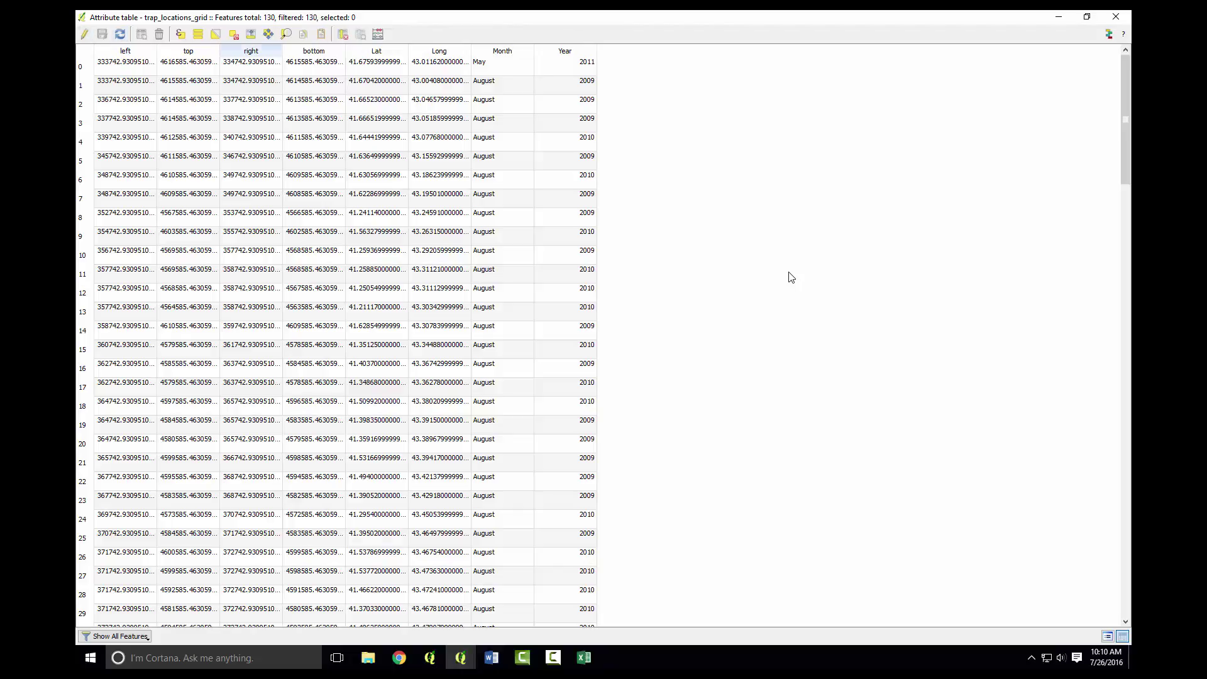
key("ctrl+e")
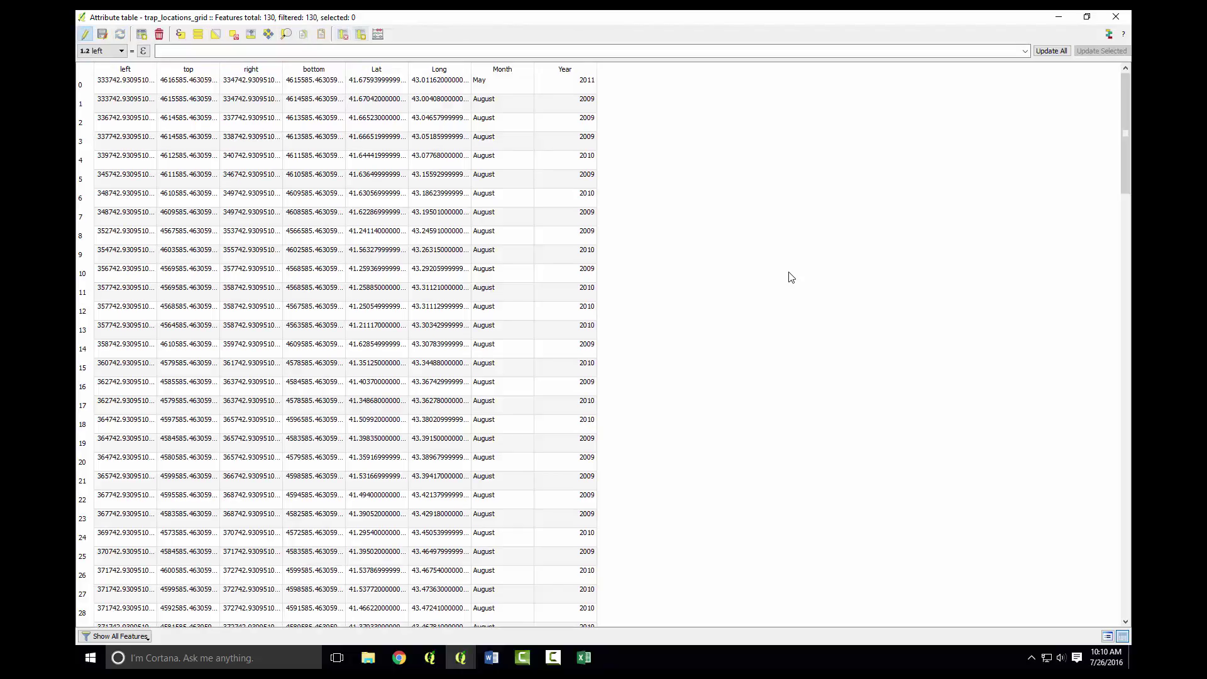
key("ctrl+i")
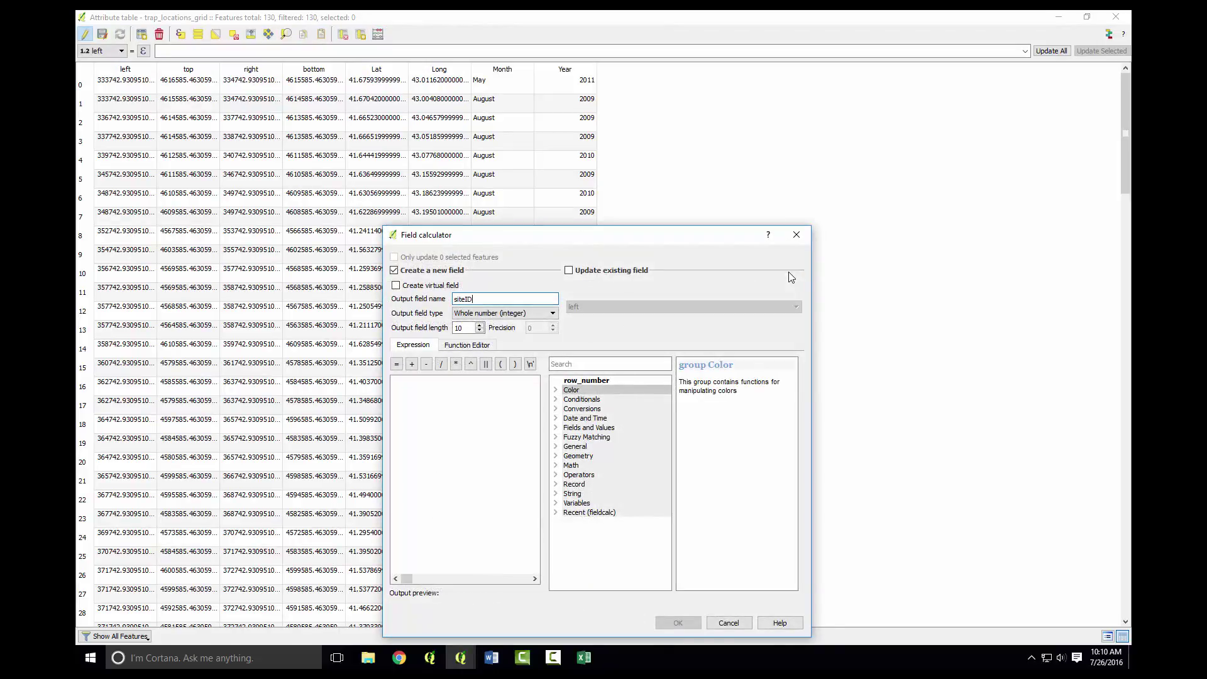
Create a whole-number siteID field calculated as $id + 1.
key("Tab")
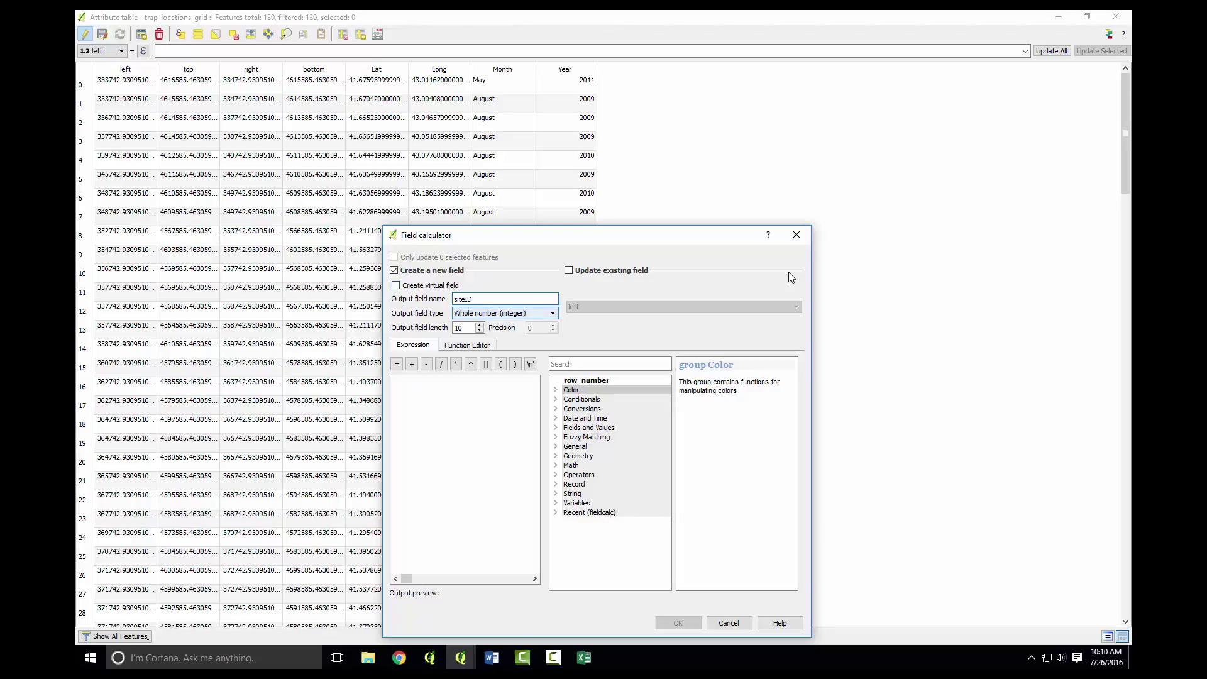
key("alt+Down")
key("Down")
key("Down")
key("Return")
key("alt+Down")
key("Up")
key("Up")
key("Up")
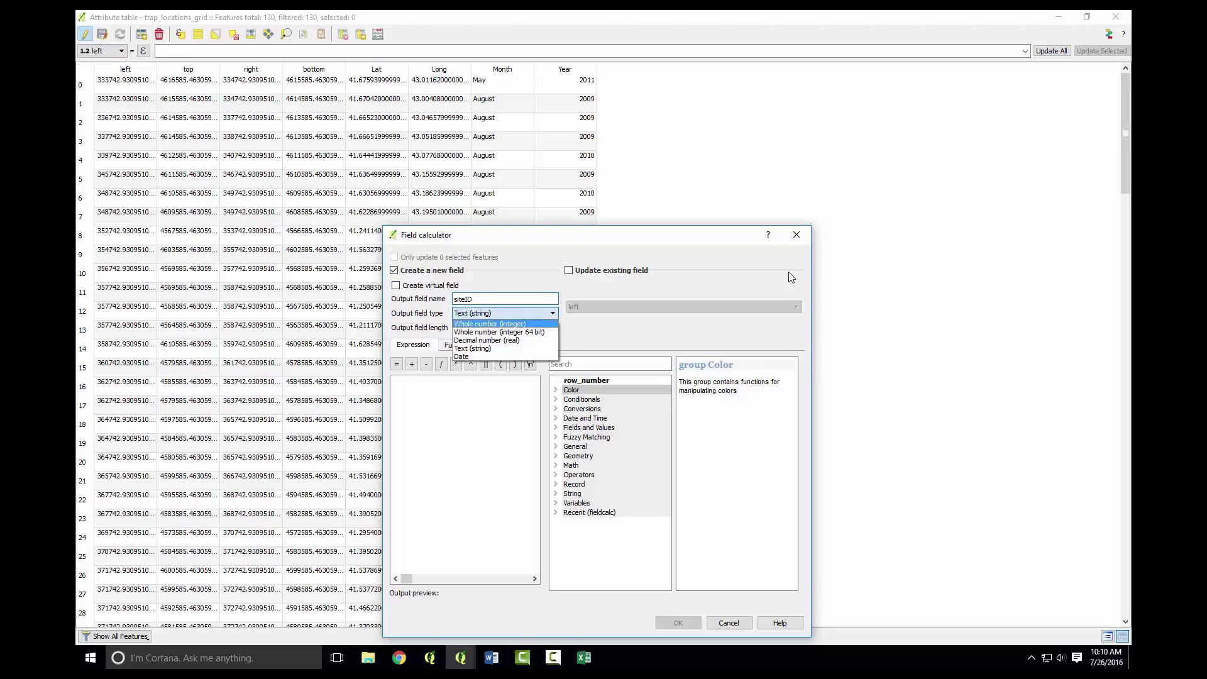
key("Return")
key("Tab")
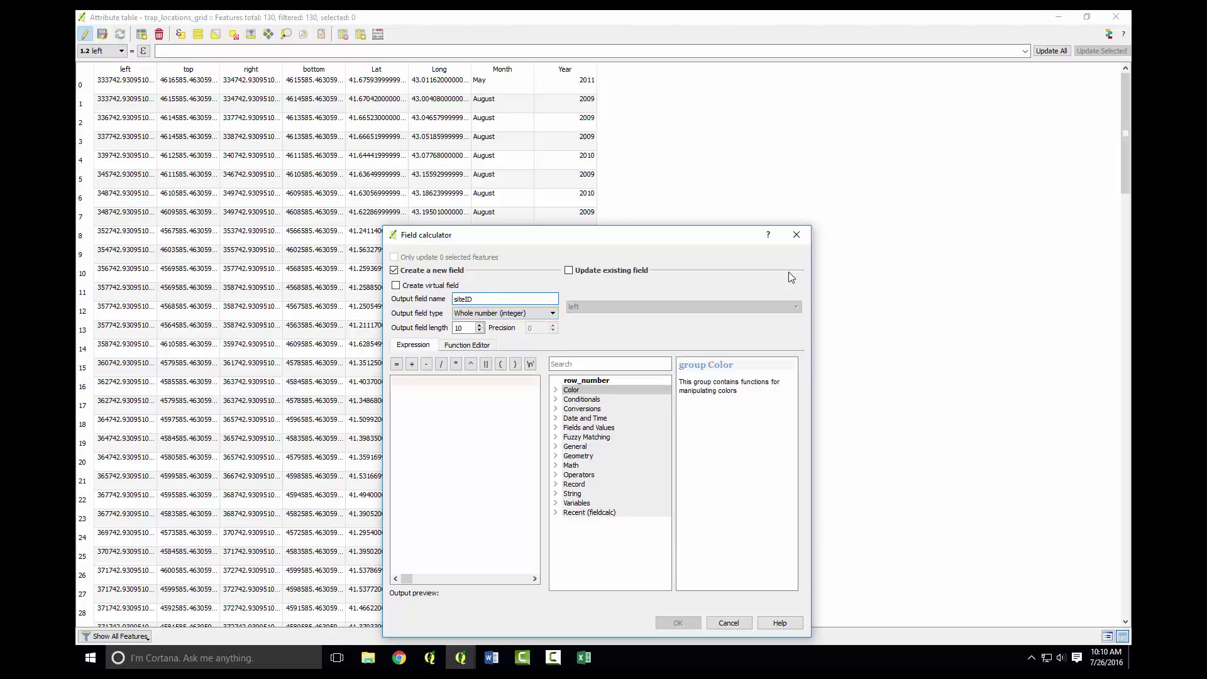
type("$id + 1")
key("Return")
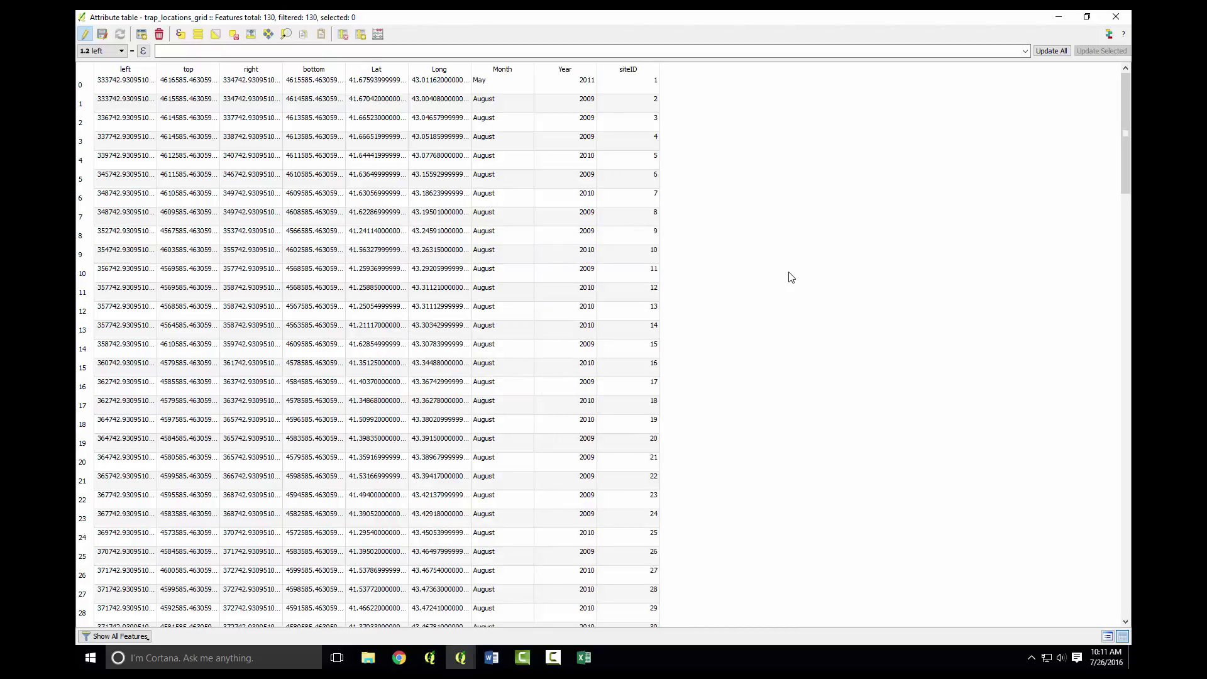
Stop editing, save the layer edits, and close the attribute table.
key("ctrl+e")
key("Return")
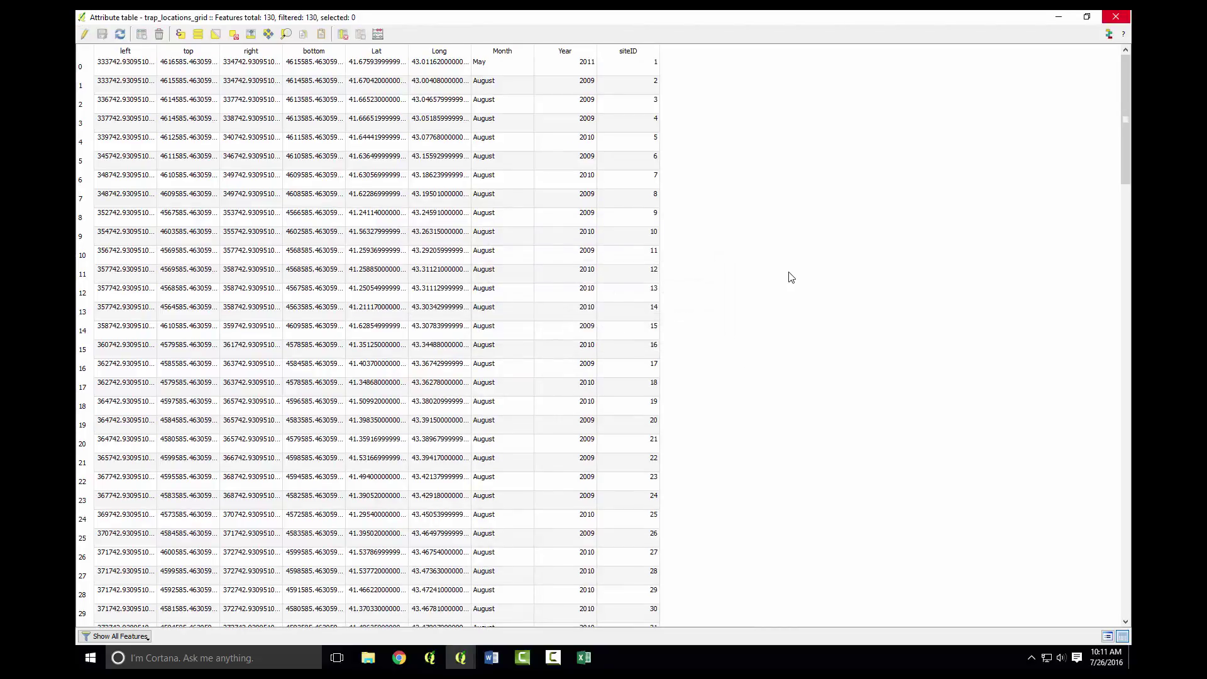
key("alt+F4")
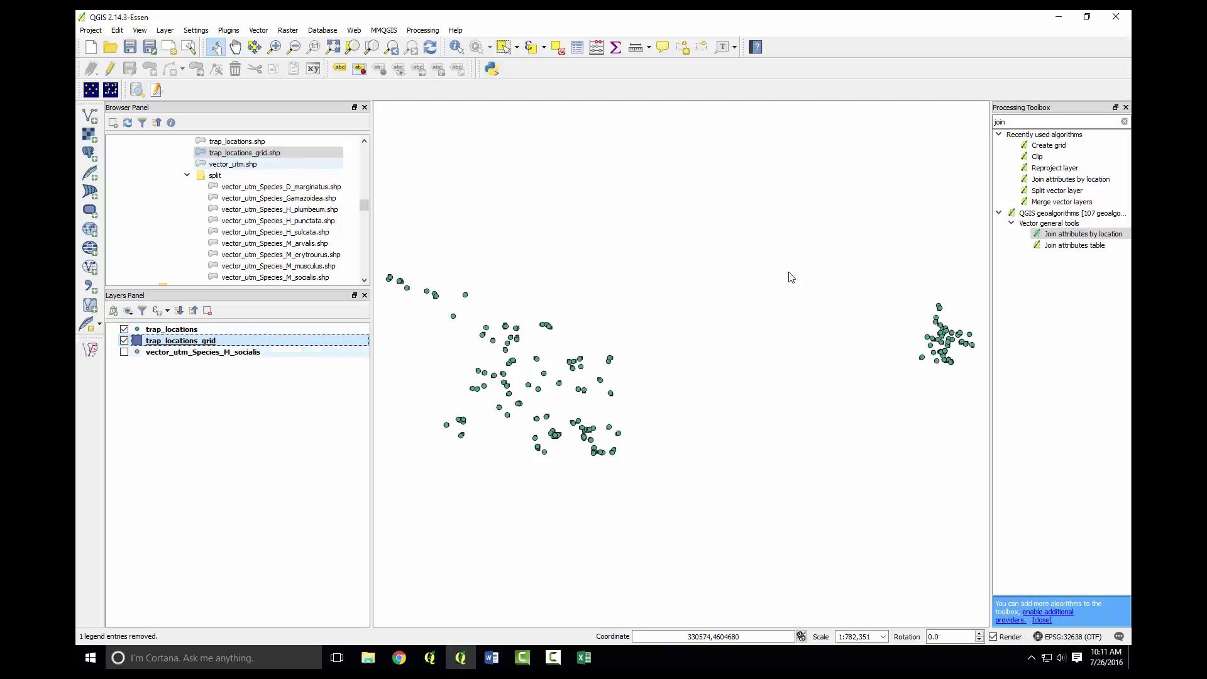
Move vector_utm_Species_M_socialis to the top of the layer list and hide trap_locations.
left_click_drag(203, 352, 202, 325)
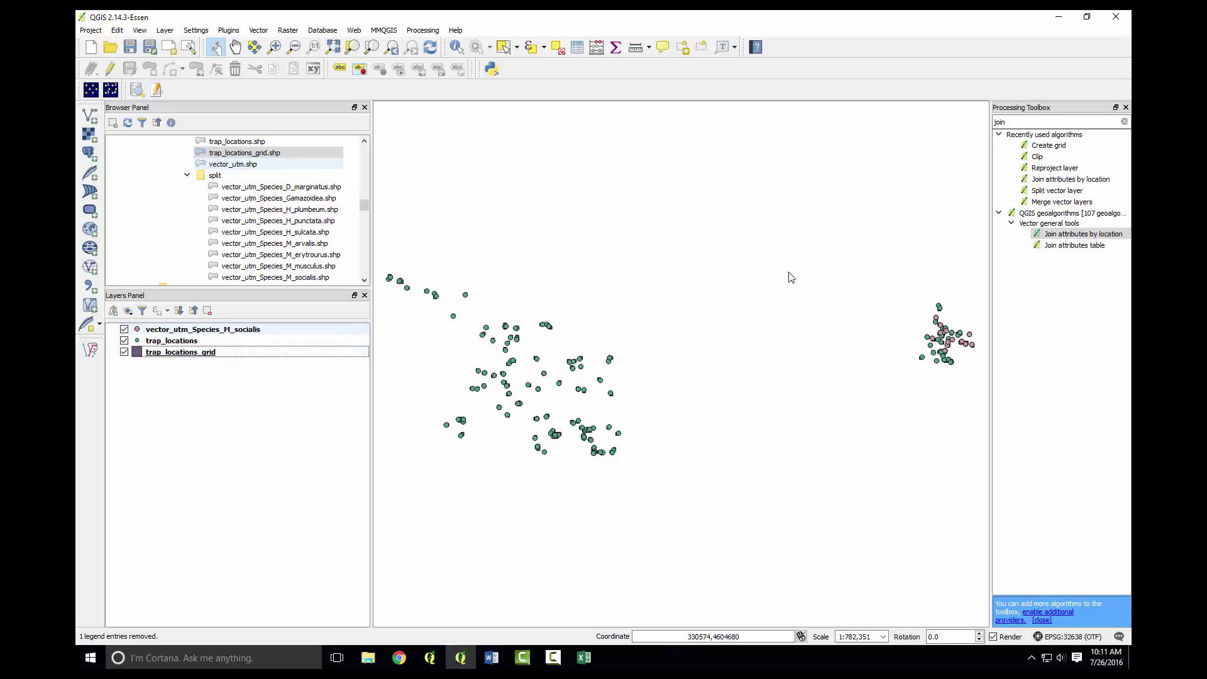
left_click(124, 341)
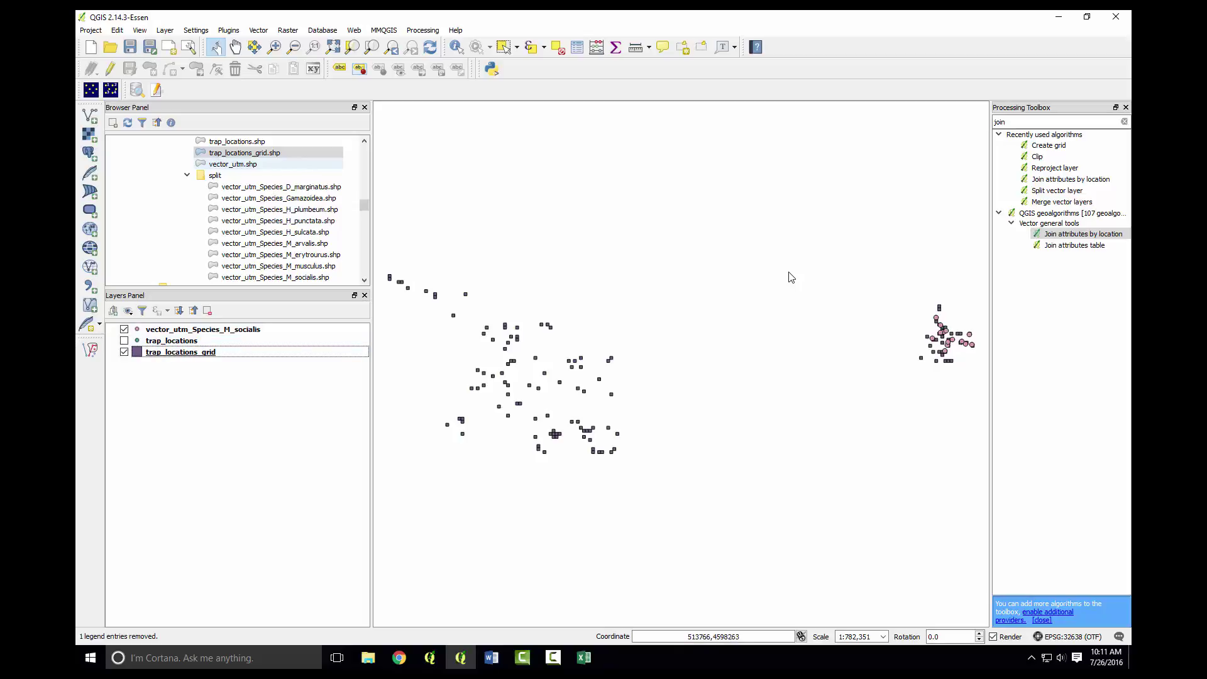
scroll(792, 277, "up", 5)
scroll(791, 277, "down", 2)
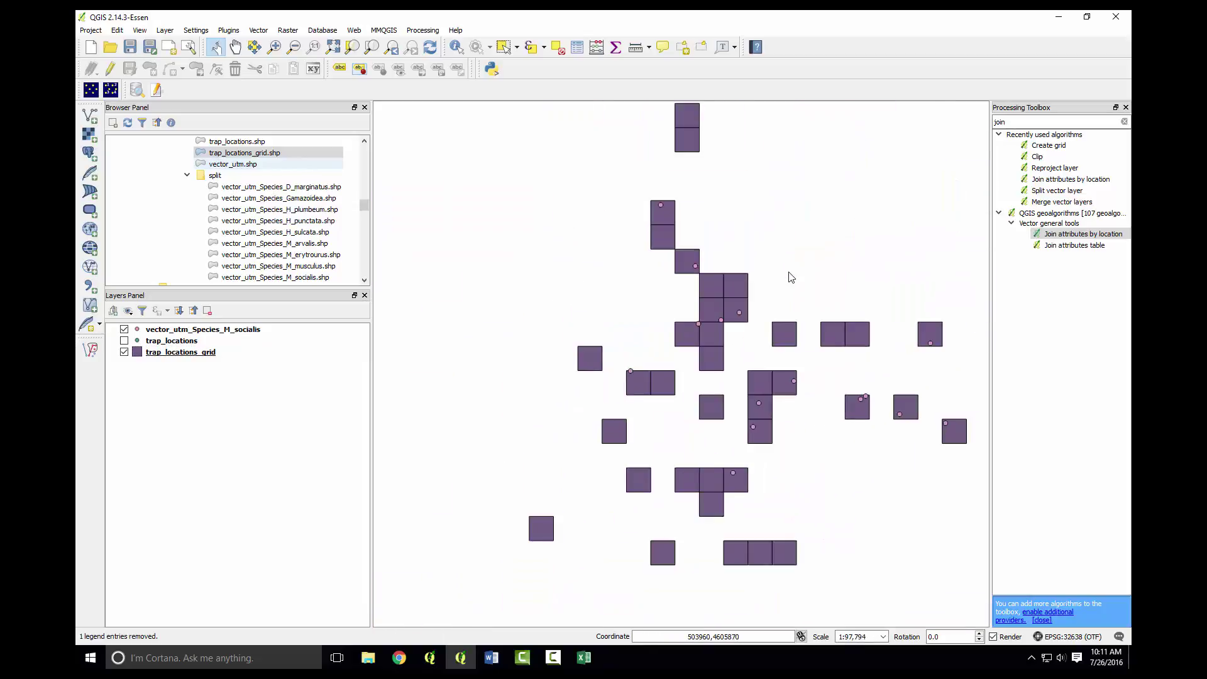
Open Count Points in Polygon from Vector > Analysis Tools.
key("alt+o")
key("Down")
key("Down")
key("Down")
key("Down")
key("Down")
key("Down")
key("Right")
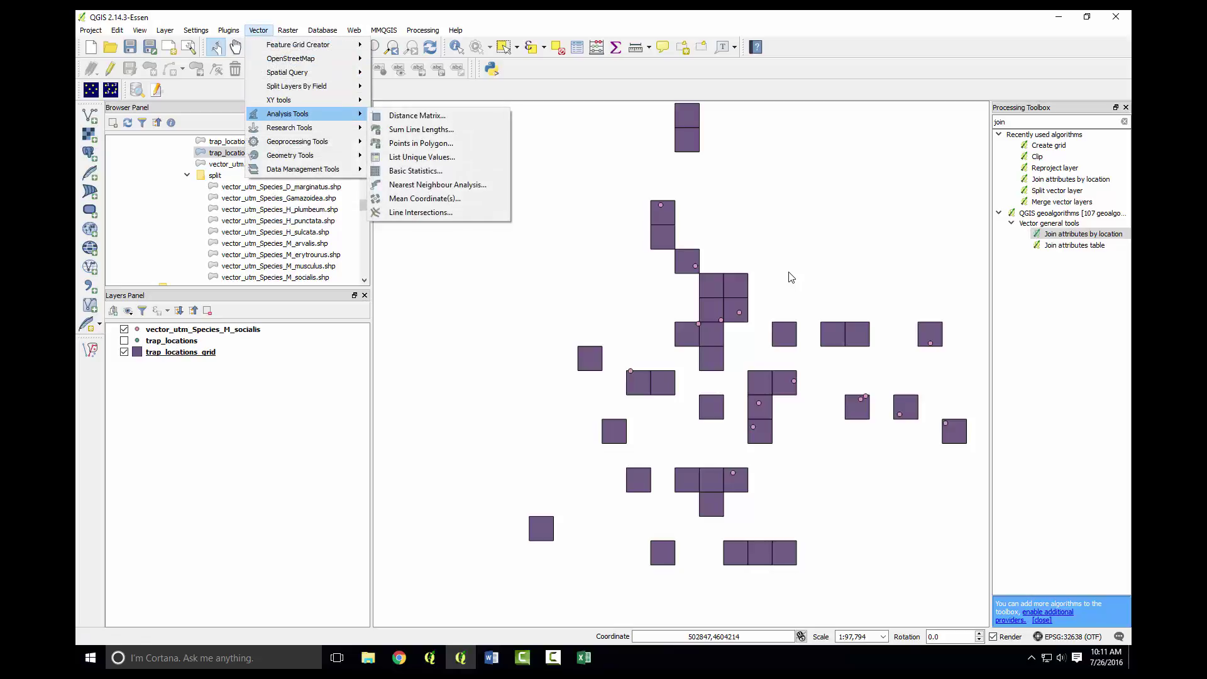
key("Down")
key("Down")
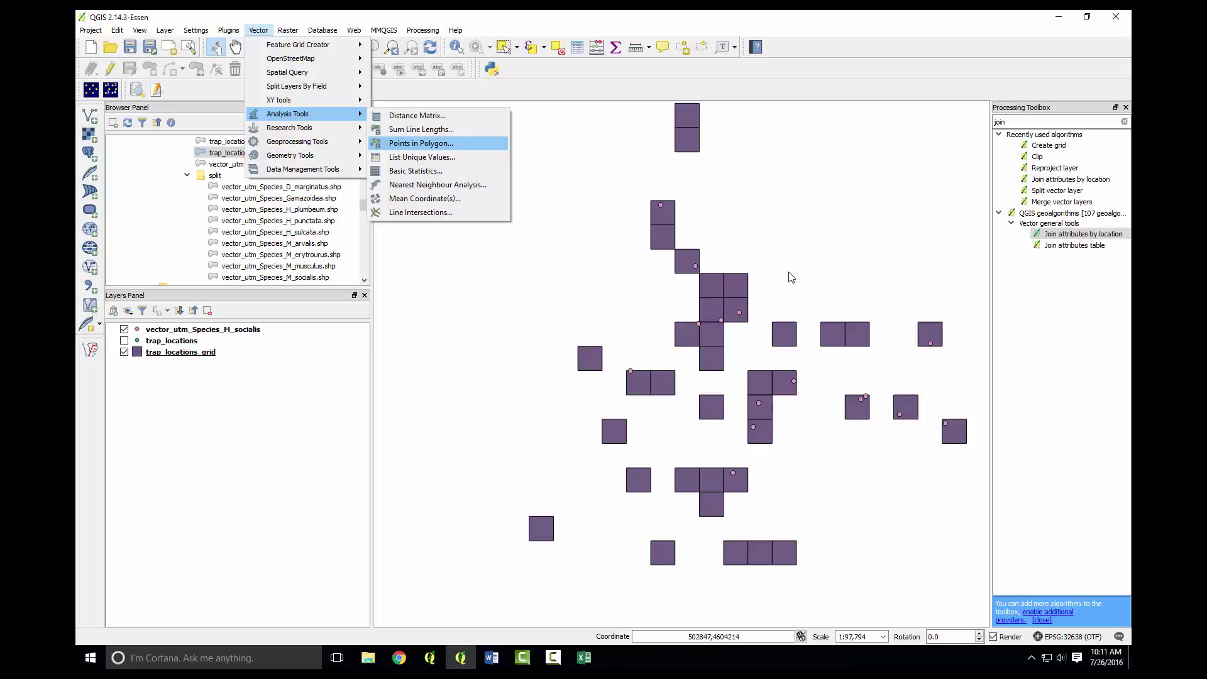
key("Return")
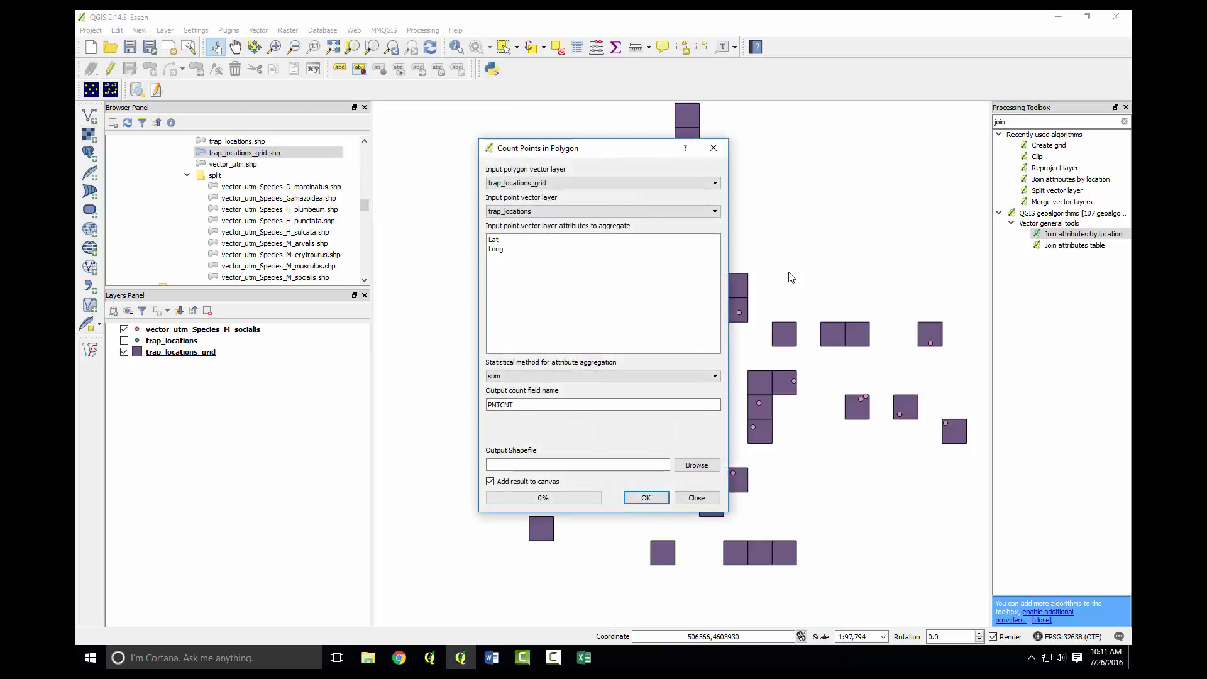
Count vector_utm_Species_M_socialis points per grid cell, aggregating the Quantity field.
key("Tab")
key("alt+Down")
key("Return")
key("Tab")
key("alt+Down")
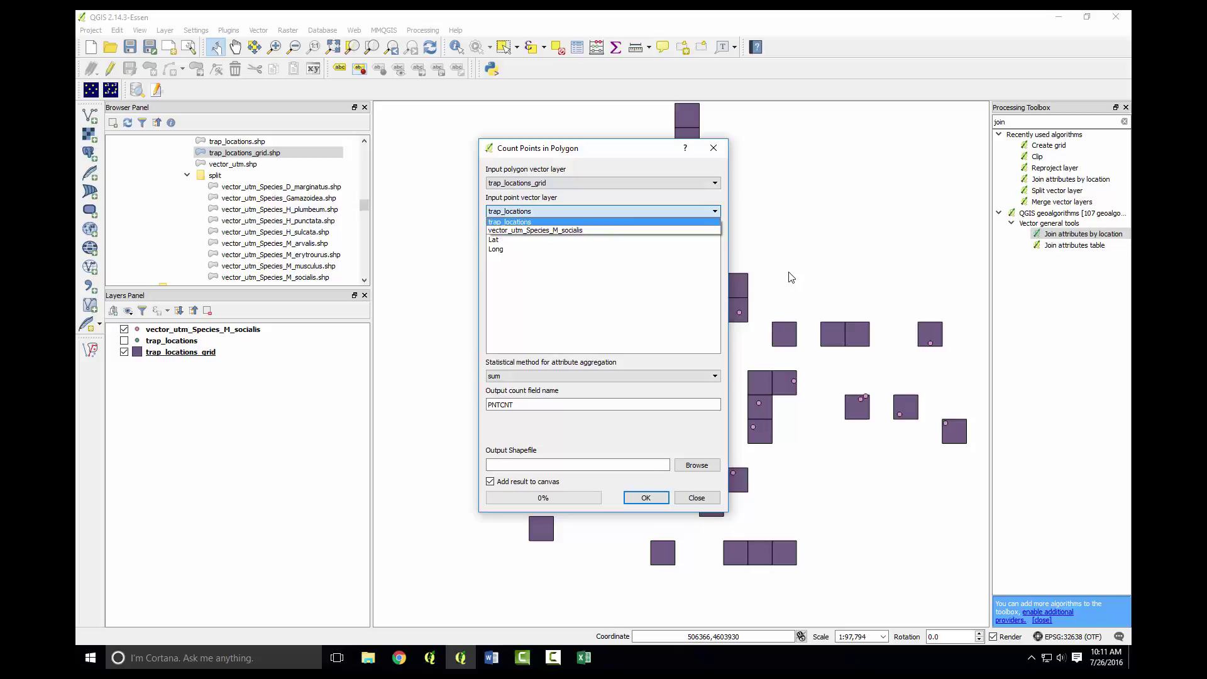
key("Down")
key("Return")
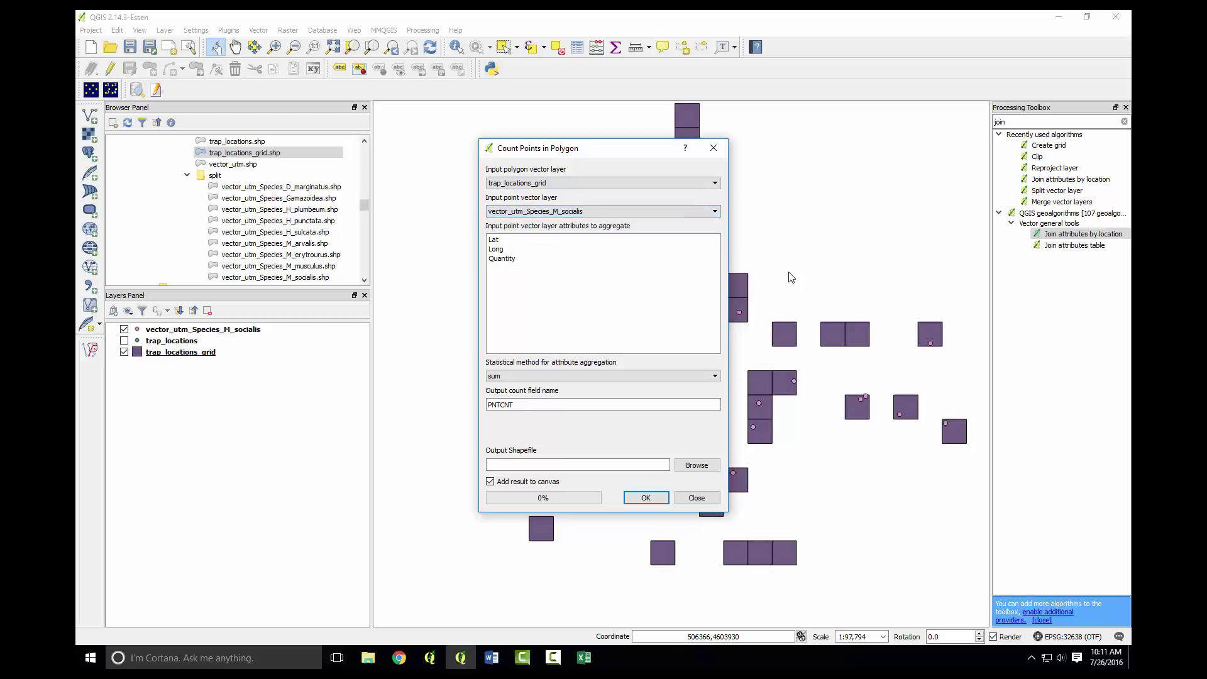
left_click(502, 258)
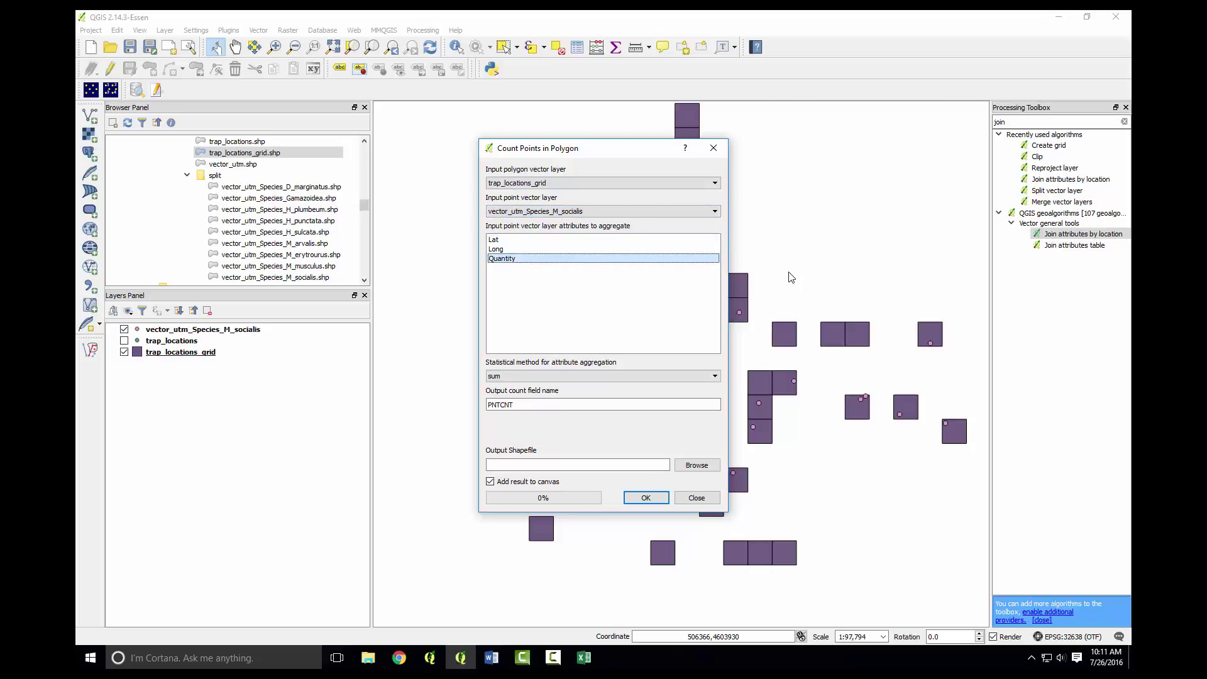
key("Tab")
Pick a save location for the count output, settling on the R:\SEER_Lab folder.
left_click(697, 465)
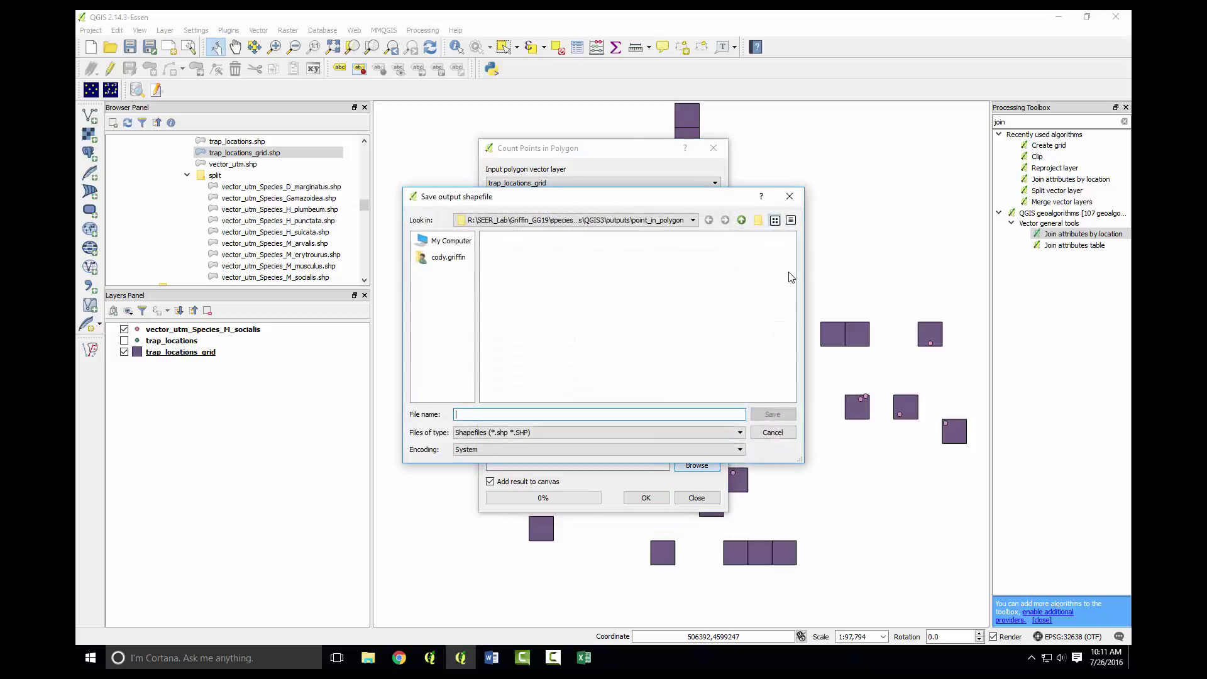
left_click(693, 220)
key("Down")
key("Down")
key("Down")
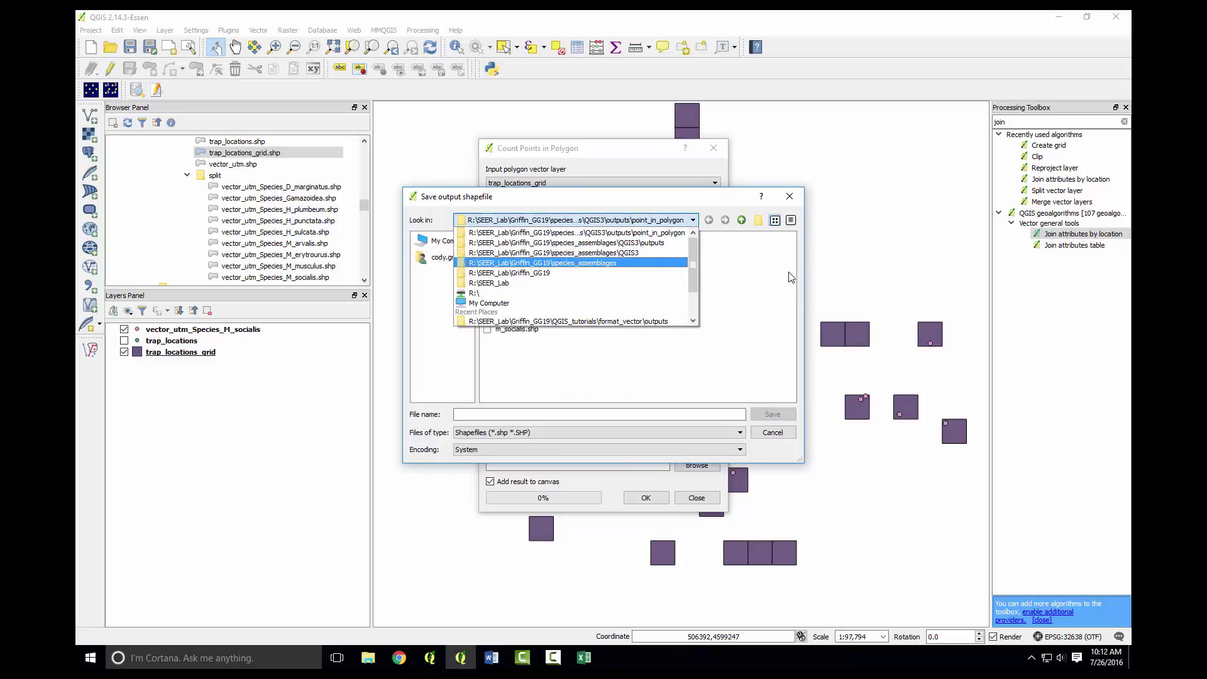
key("Up")
key("Down")
key("Down")
key("Down")
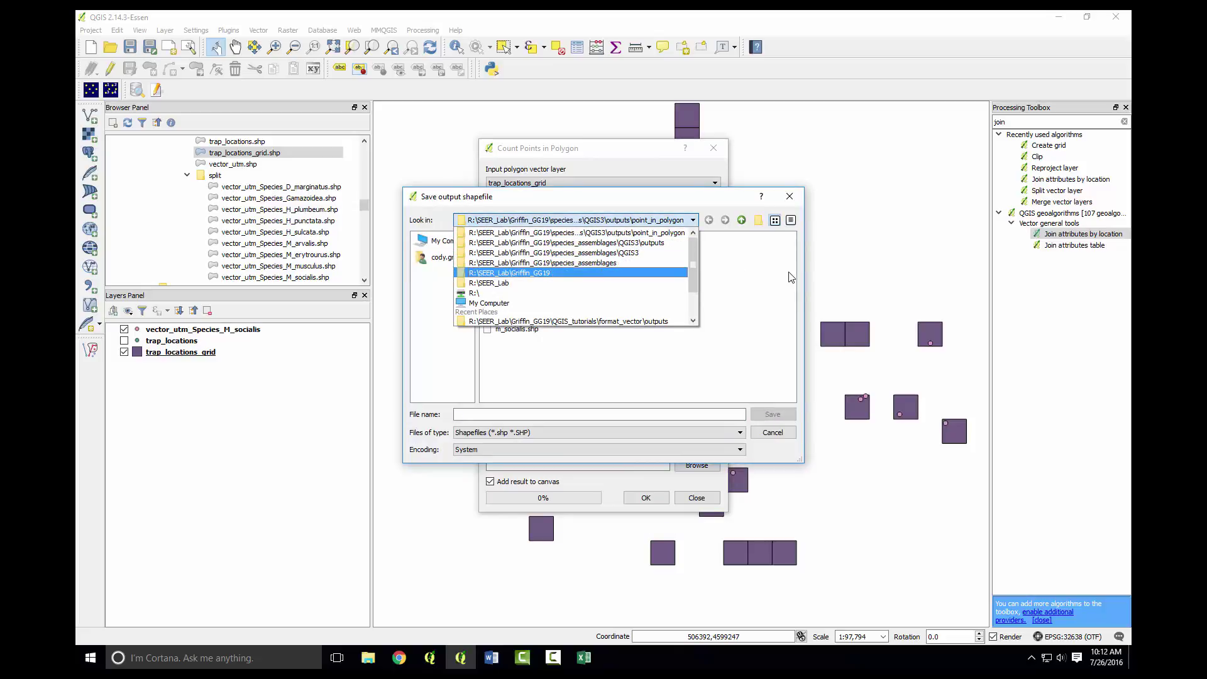
key("Return")
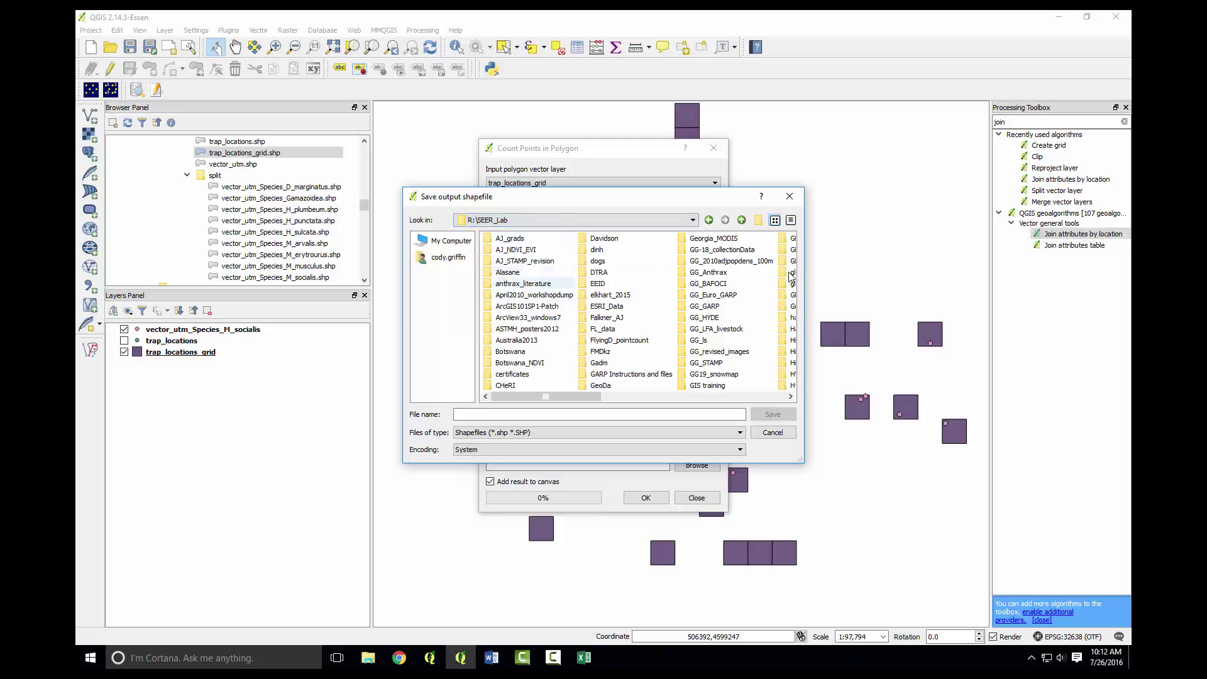
left_click(604, 239)
left_click(693, 220)
key("shift+Tab")
key("alt+Down")
key("Down")
key("Down")
key("Down")
key("Down")
key("Down")
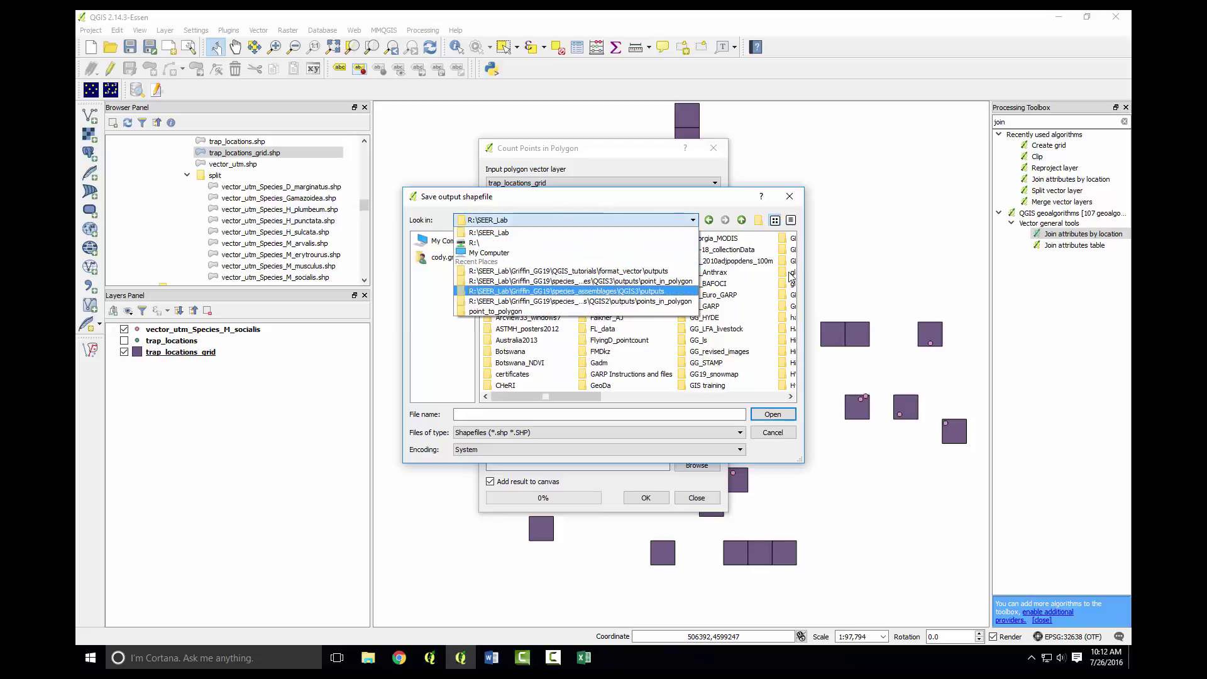
key("Down")
key("Down")
key("Up")
key("Up")
key("Up")
key("Up")
key("Return")
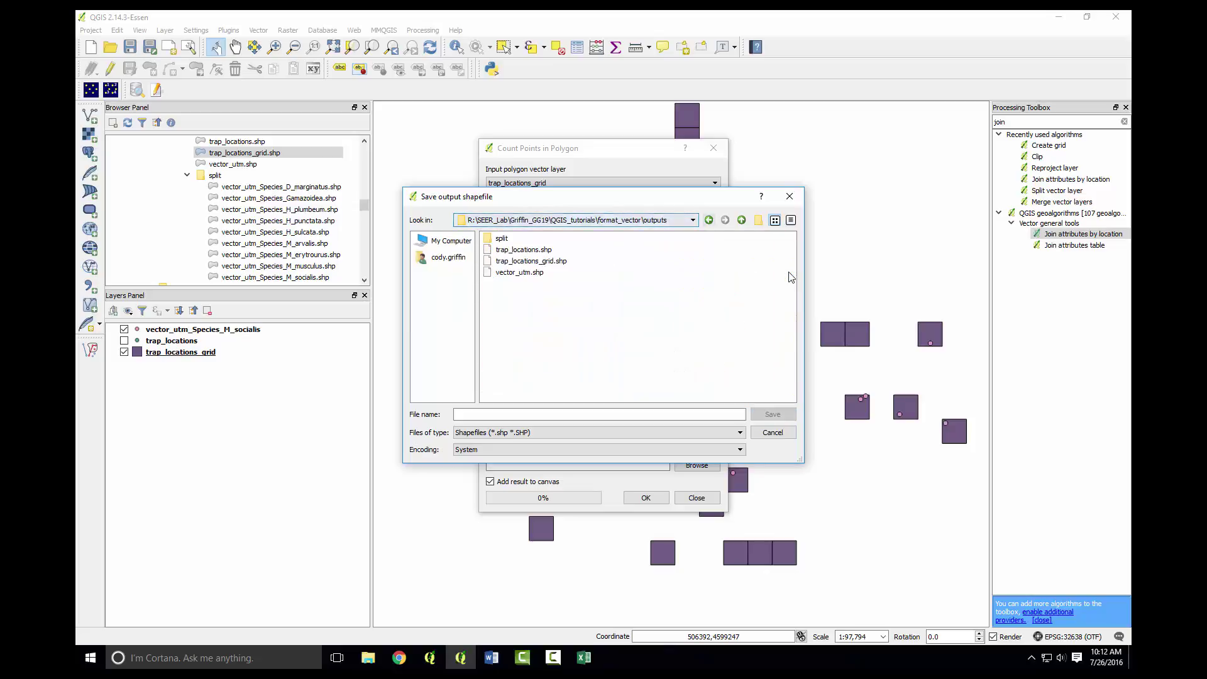
key("alt+Left")
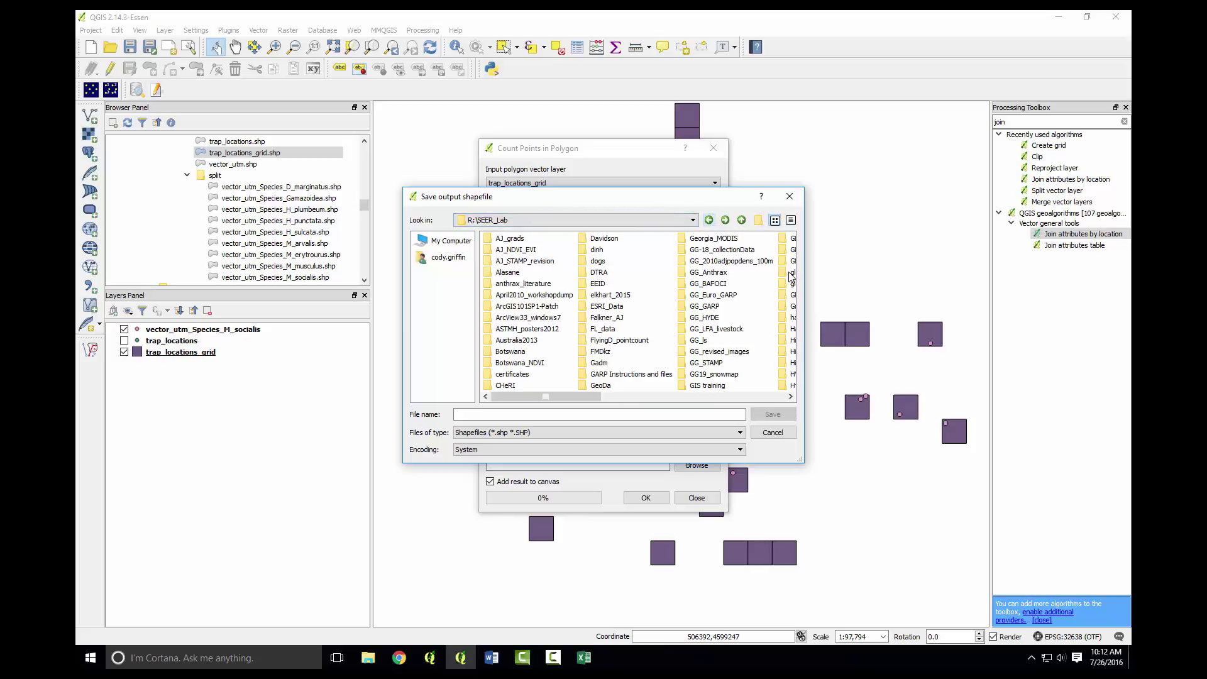
Save the output as m_socialis.shp in Griffin_GG19\QGIS_tutorials\format_vector\outputs and run the count.
scroll(791, 277, "down", 1)
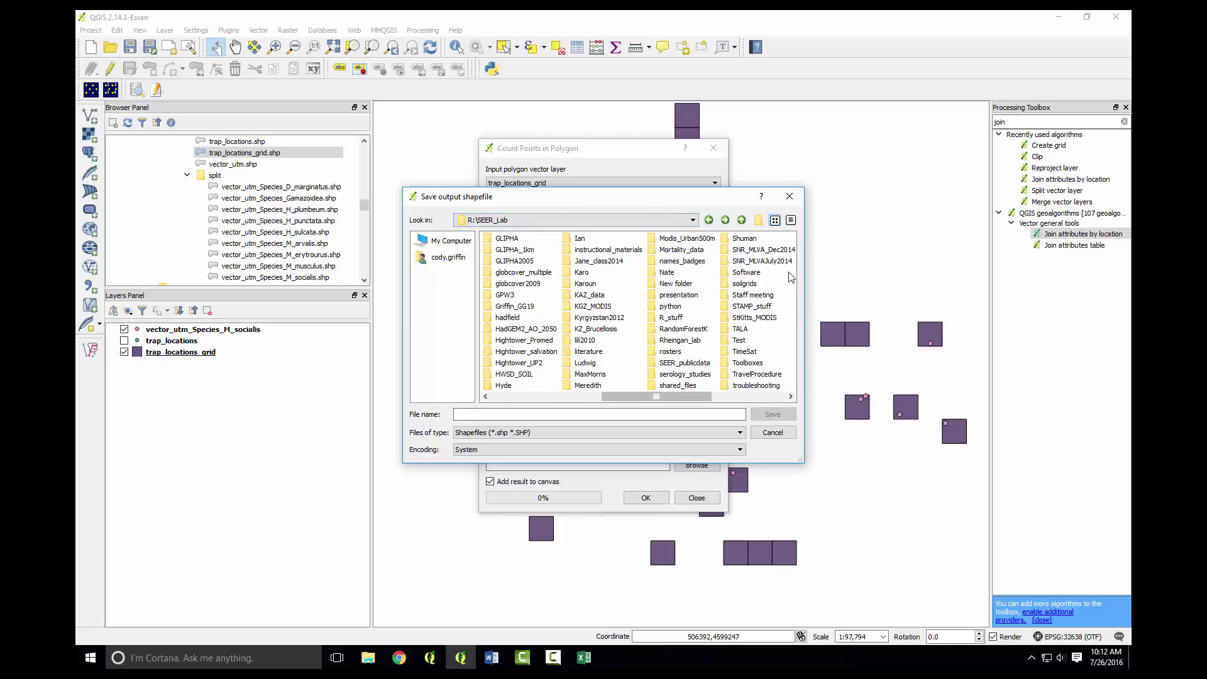
scroll(791, 277, "left", 1)
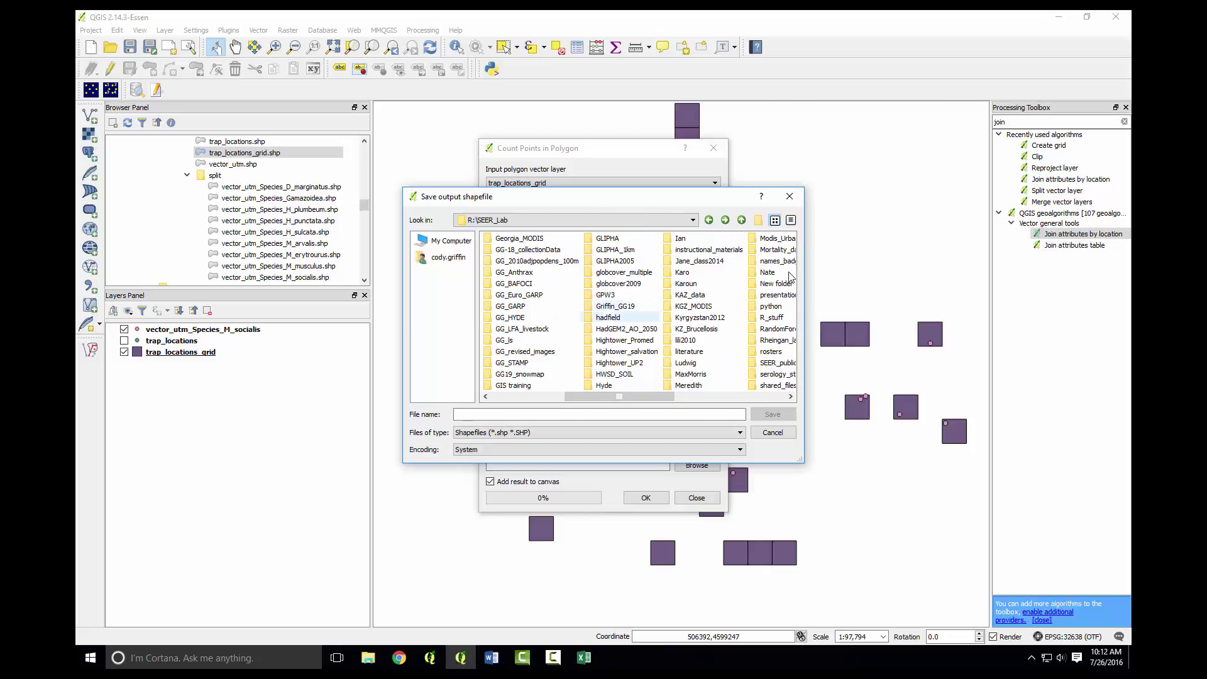
double_click(616, 306)
double_click(519, 284)
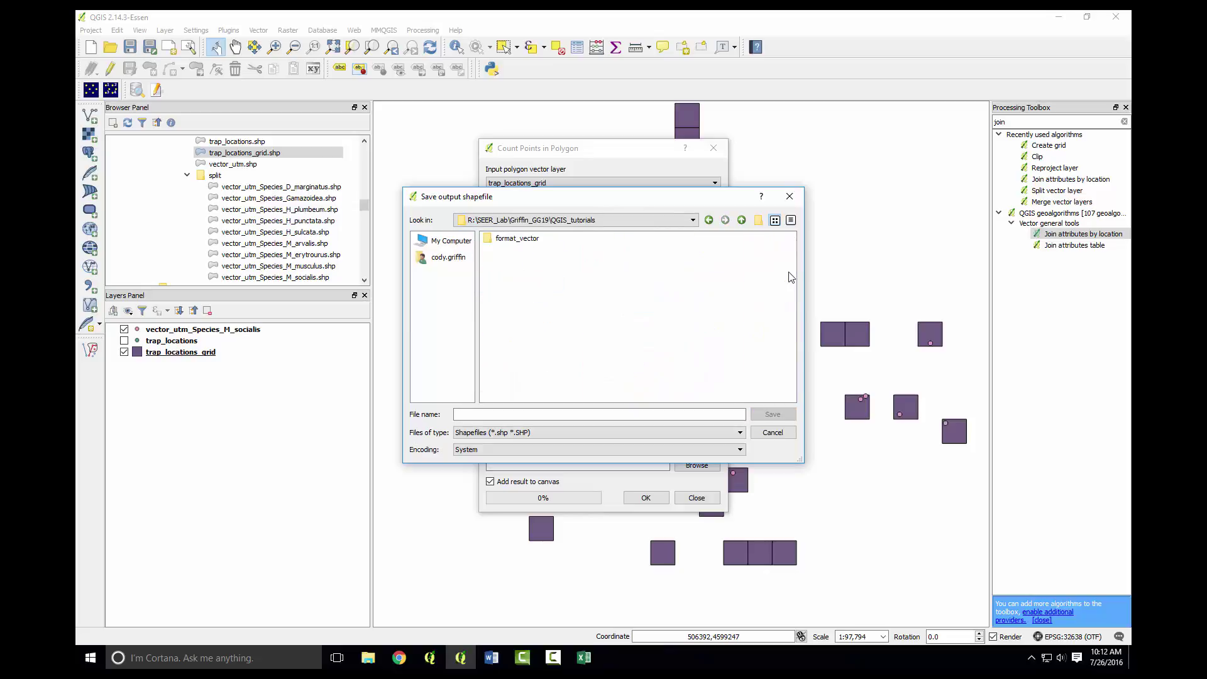
double_click(517, 239)
double_click(508, 249)
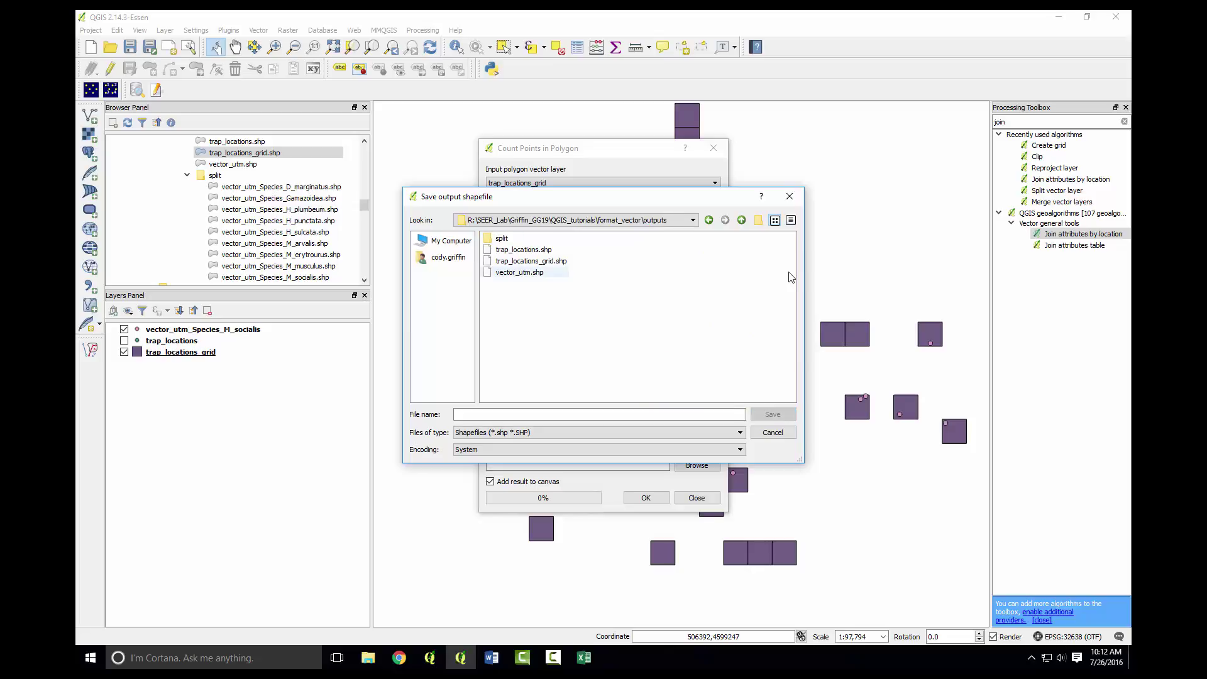
type("m_socialis")
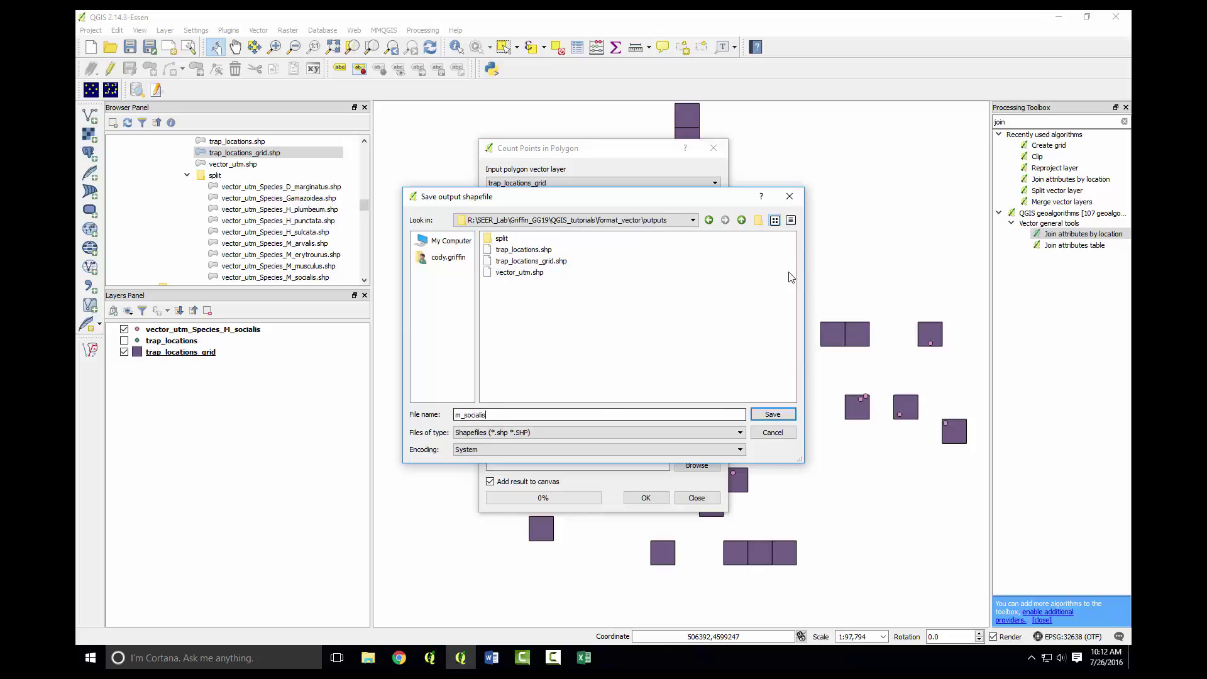
key("Return")
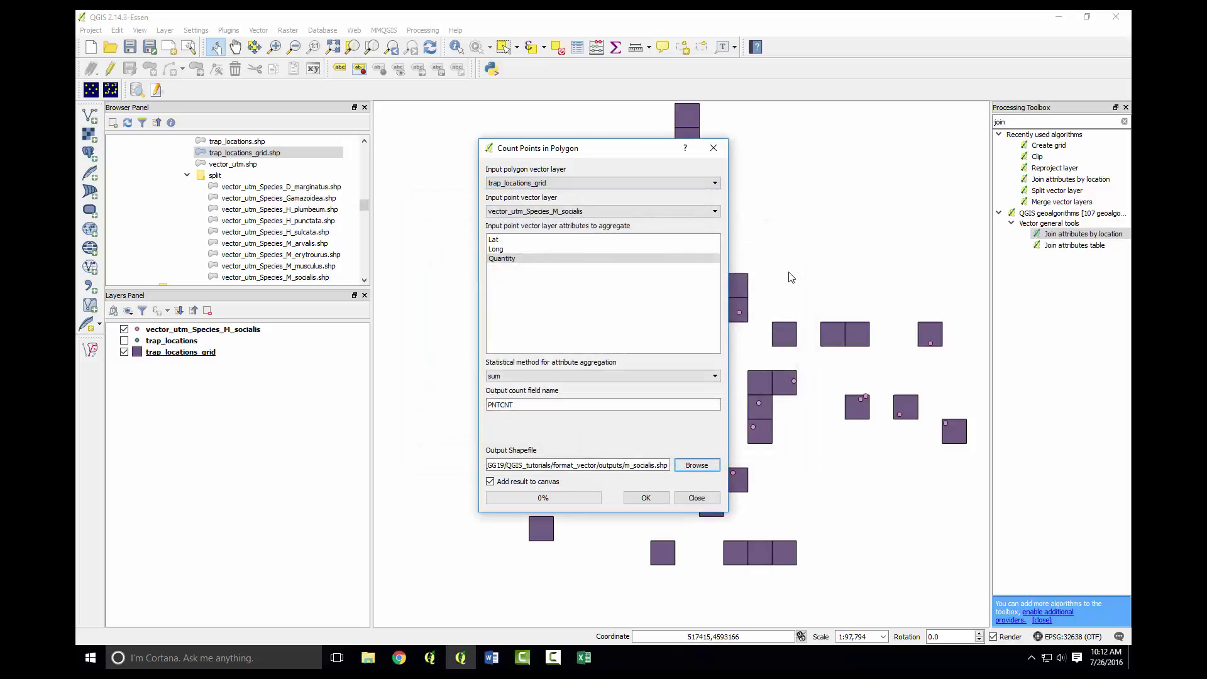
key("Return")
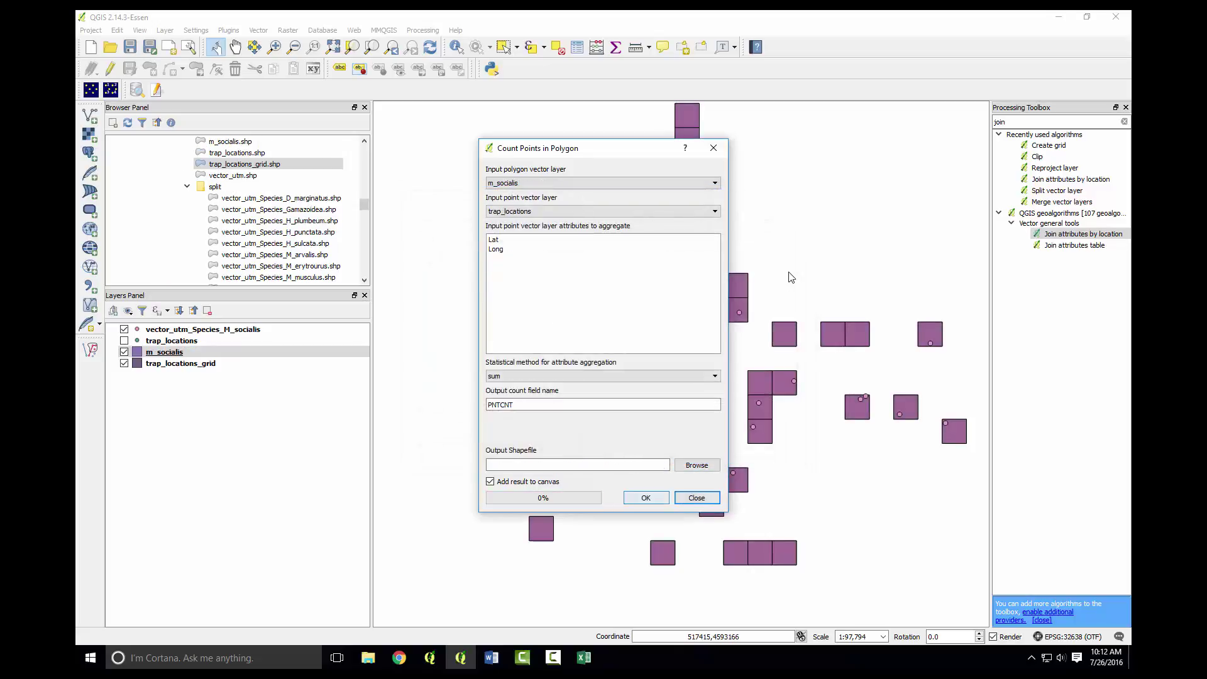
Hide trap_locations_grid and the M. socialis points, then pan the map over the counted cells.
left_click(124, 364)
left_click(203, 329)
key("space")
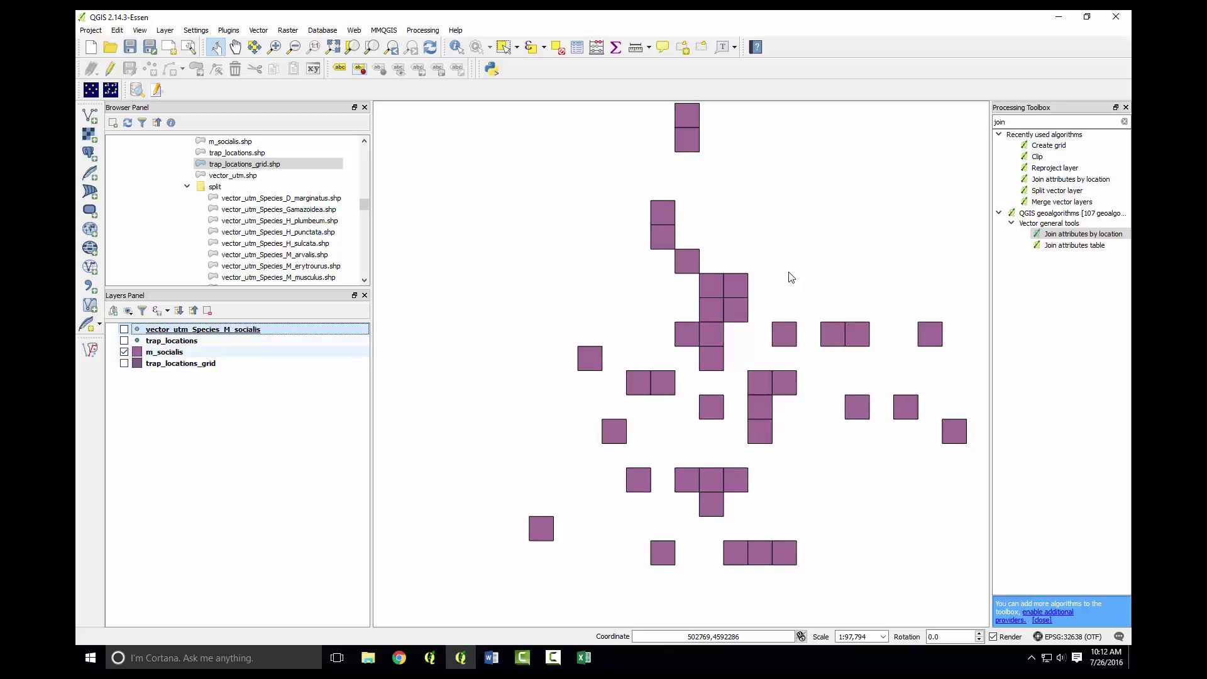
scroll(789, 273, "up", 4)
scroll(789, 273, "down", 10)
scroll(789, 273, "up", 1)
scroll(790, 273, "up", 2)
left_click_drag(789, 273, 918, 309)
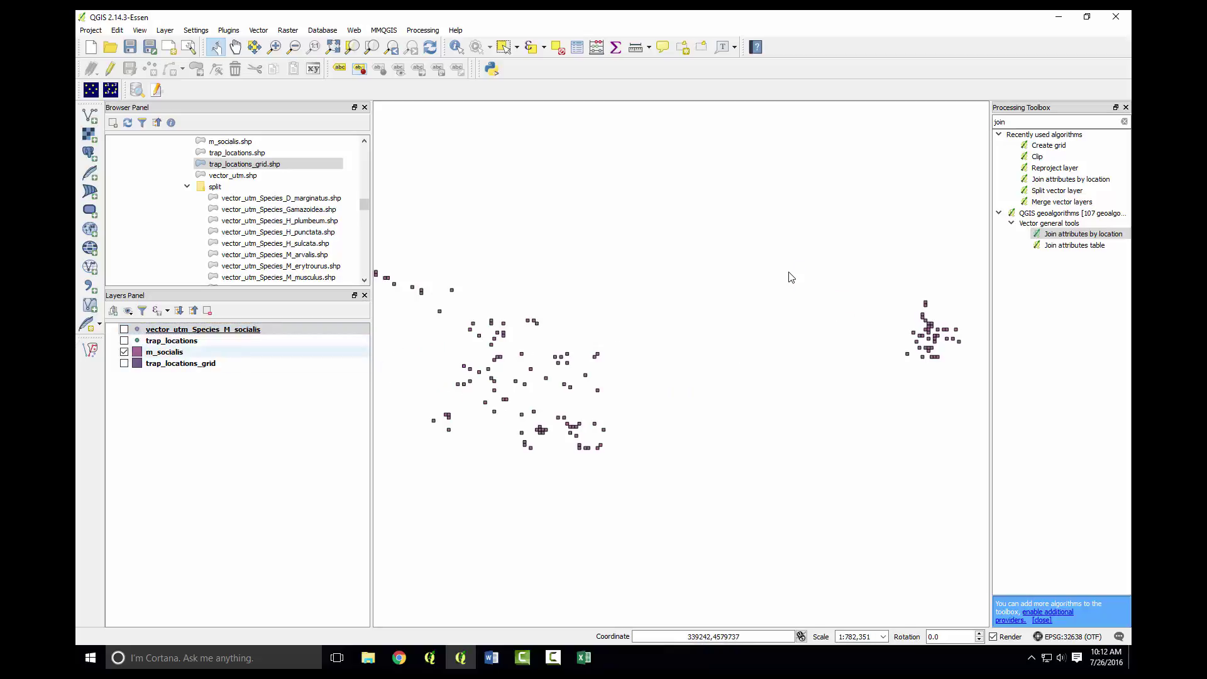
Open the m_socialis attribute table and sort it by Quantity_s, largest first.
left_click(165, 352)
right_click(183, 355)
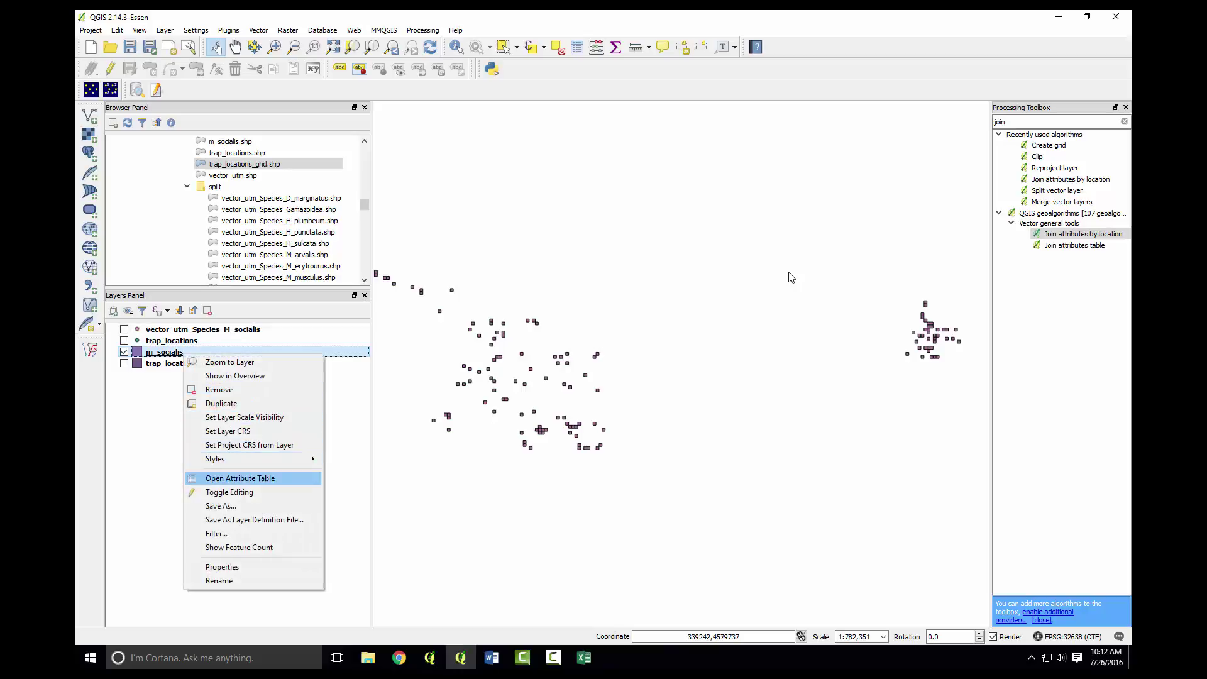
left_click(223, 479)
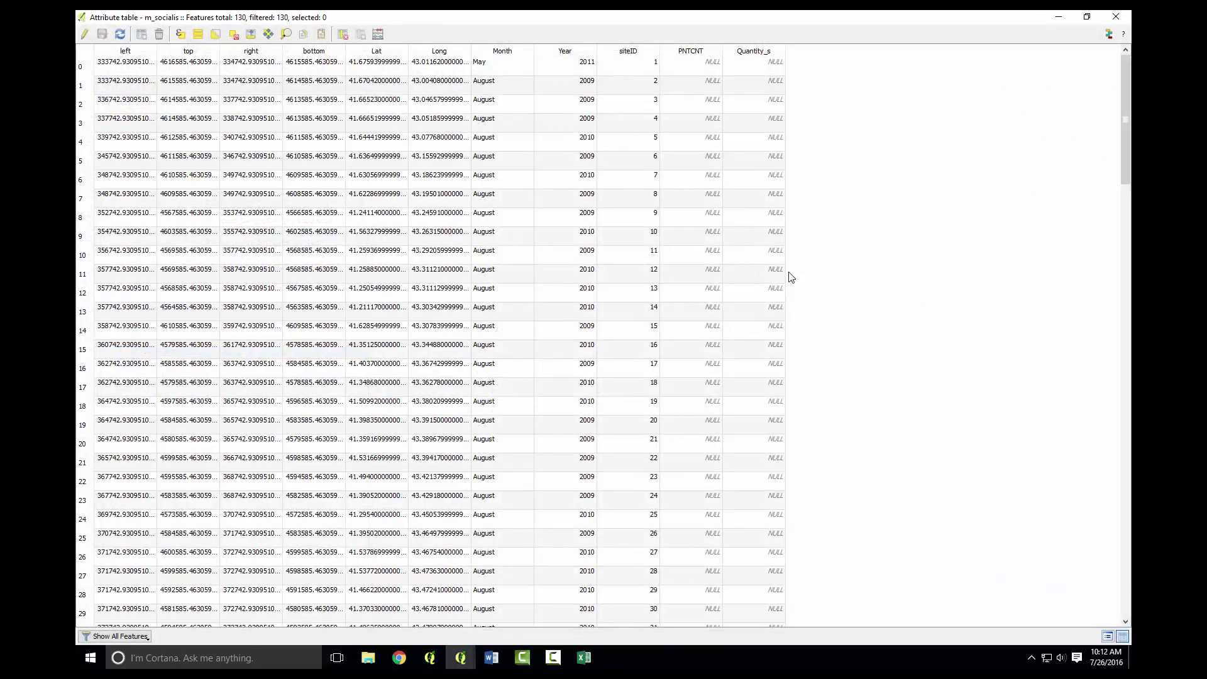
left_click(754, 51)
left_click(754, 51)
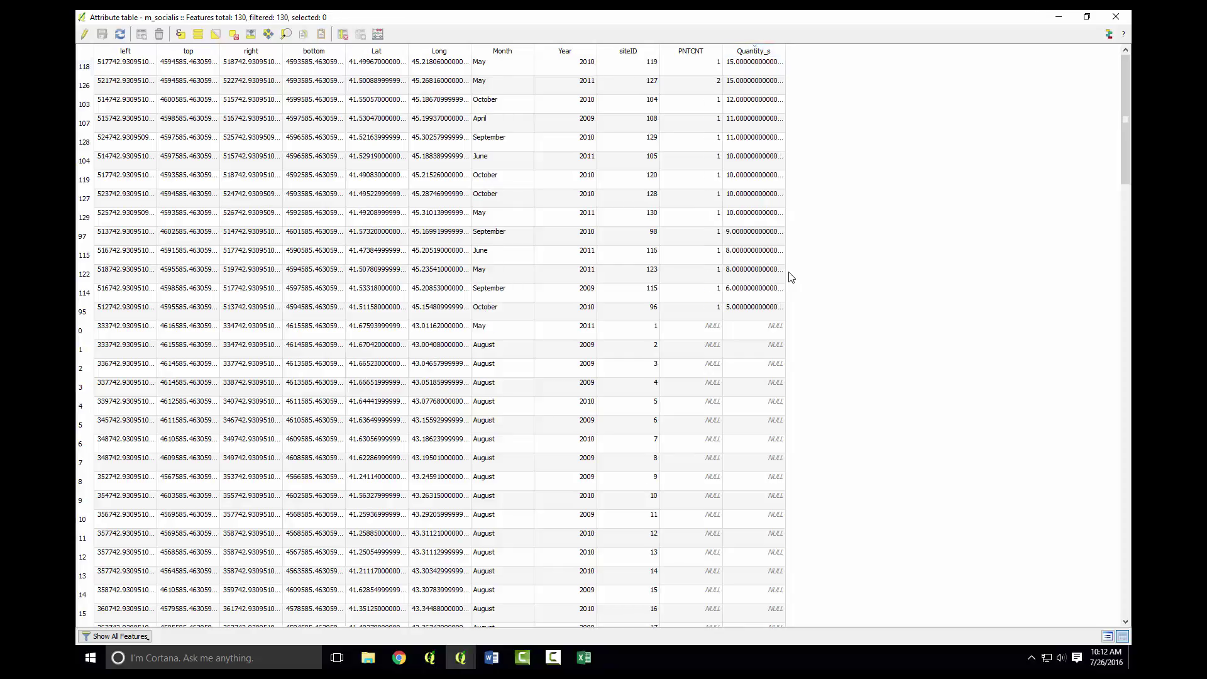
Select the 116 rows with NULL counts and bring up the Field Calculator.
left_click_drag(84, 66, 84, 312)
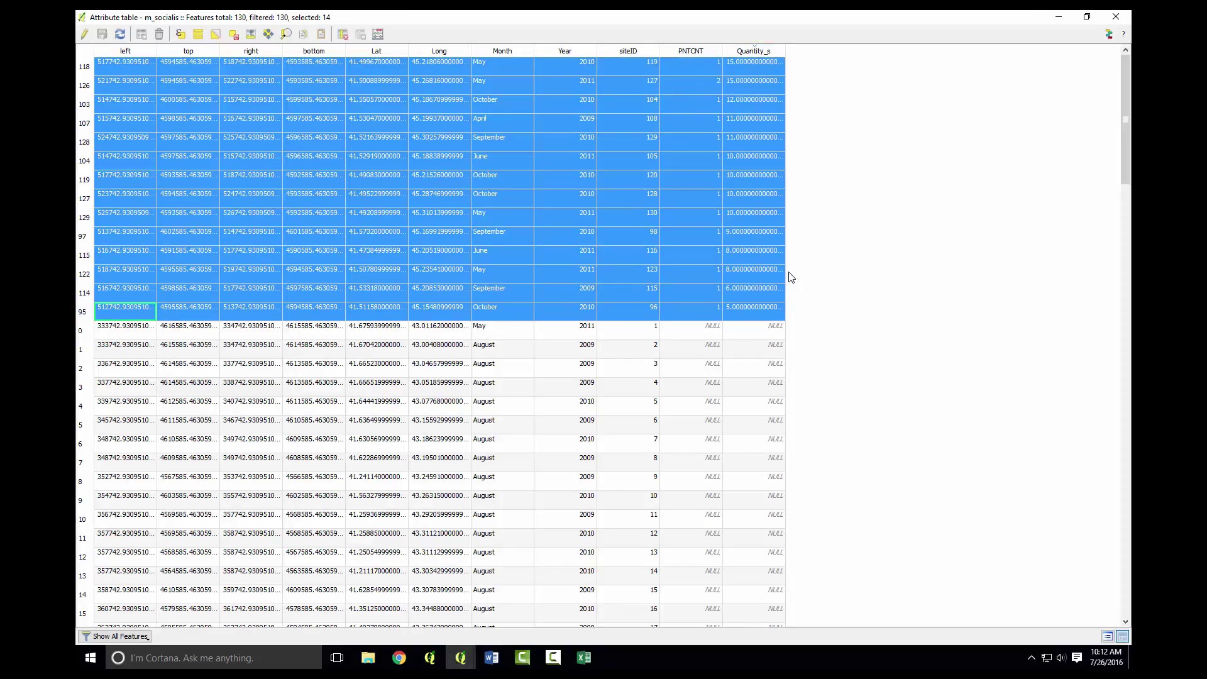
left_click(755, 331)
scroll(792, 277, "down", 12)
scroll(792, 277, "up", 12)
left_click(754, 160)
left_click(84, 331)
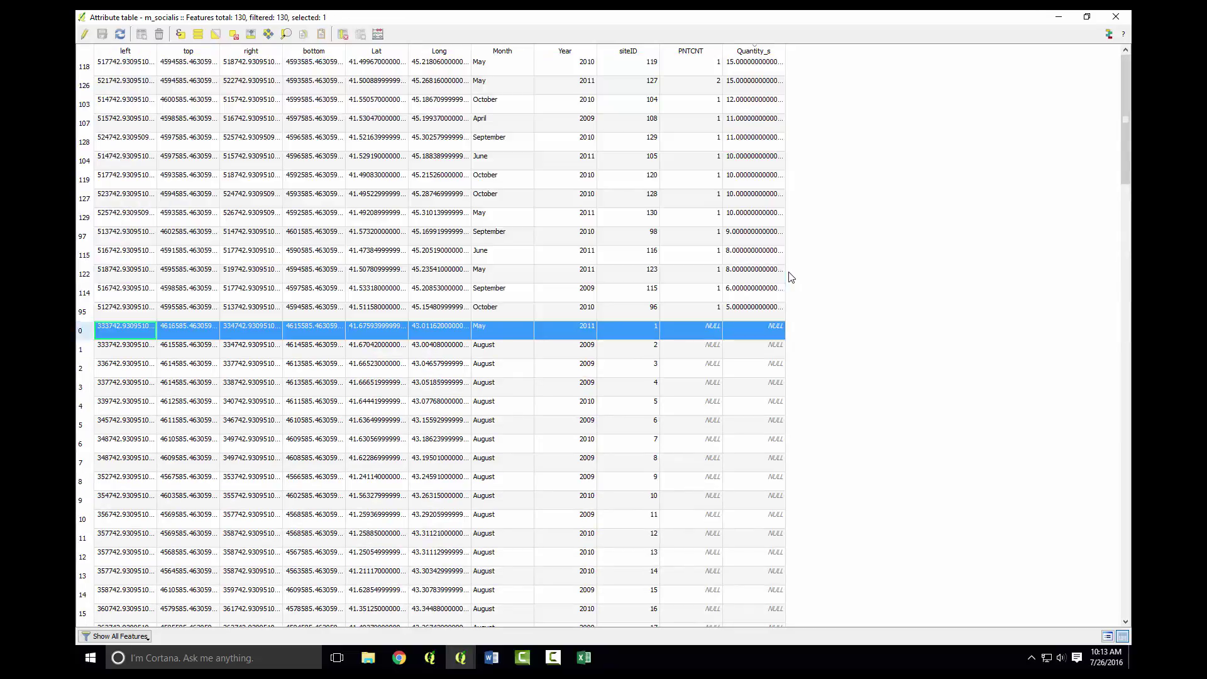
scroll(792, 277, "down", 20)
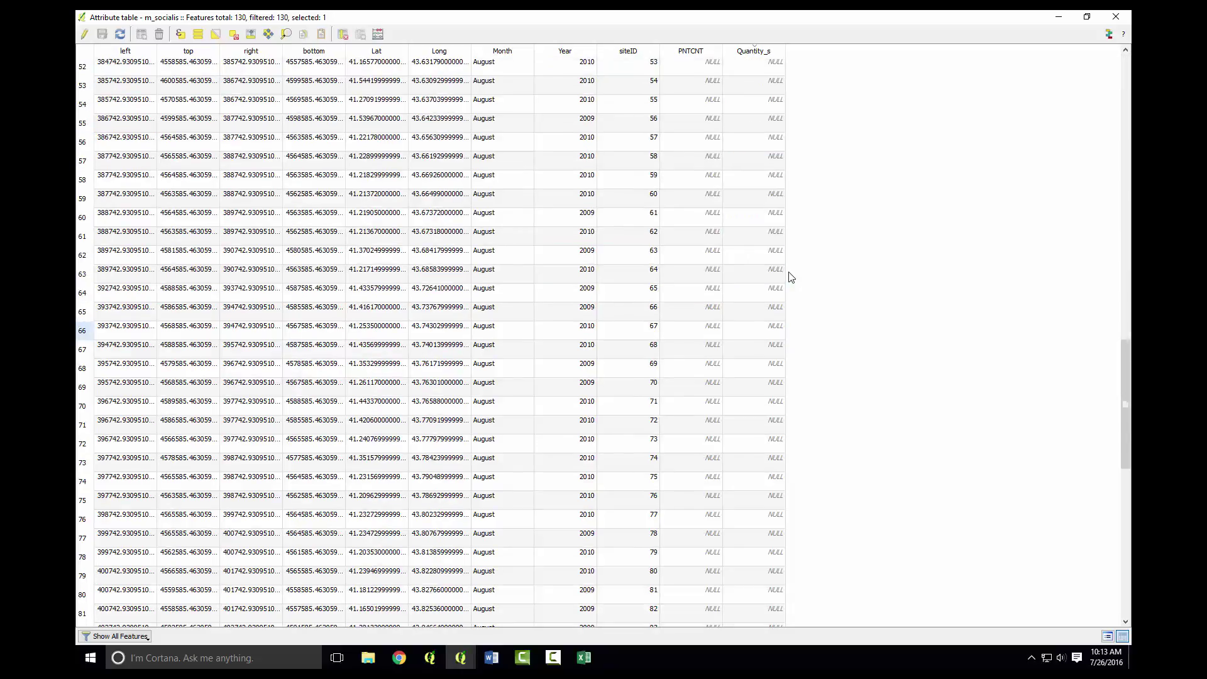
key("Down")
key("Down")
key("Down")
key("Down")
key("Down")
key("Down")
key("Down")
key("Down")
key("Down")
key("Down")
key("Down")
key("Down")
key("Down")
key("Down")
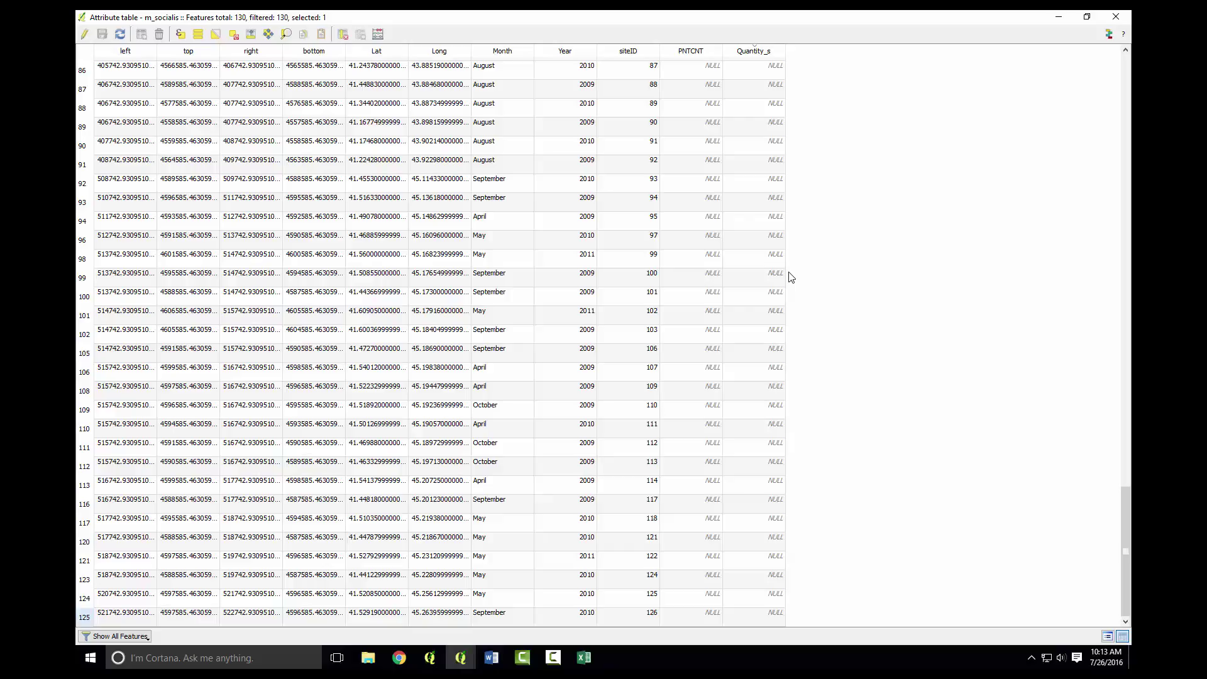
left_click(84, 617, "shift")
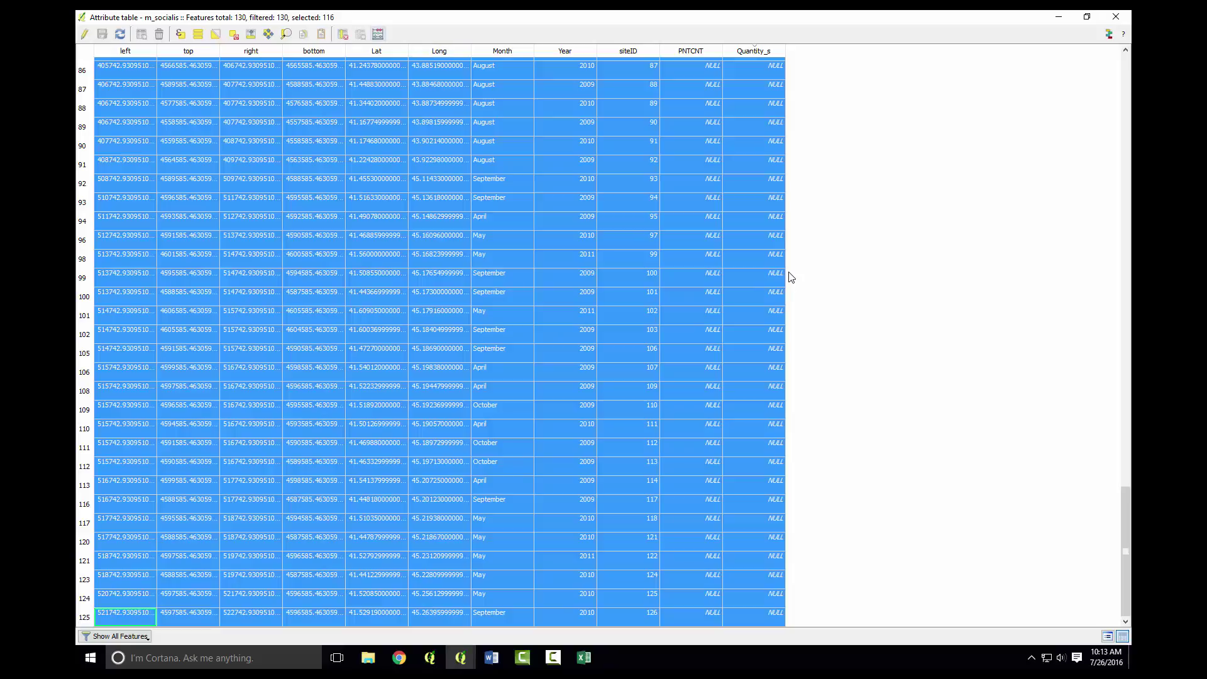
key("ctrl+i")
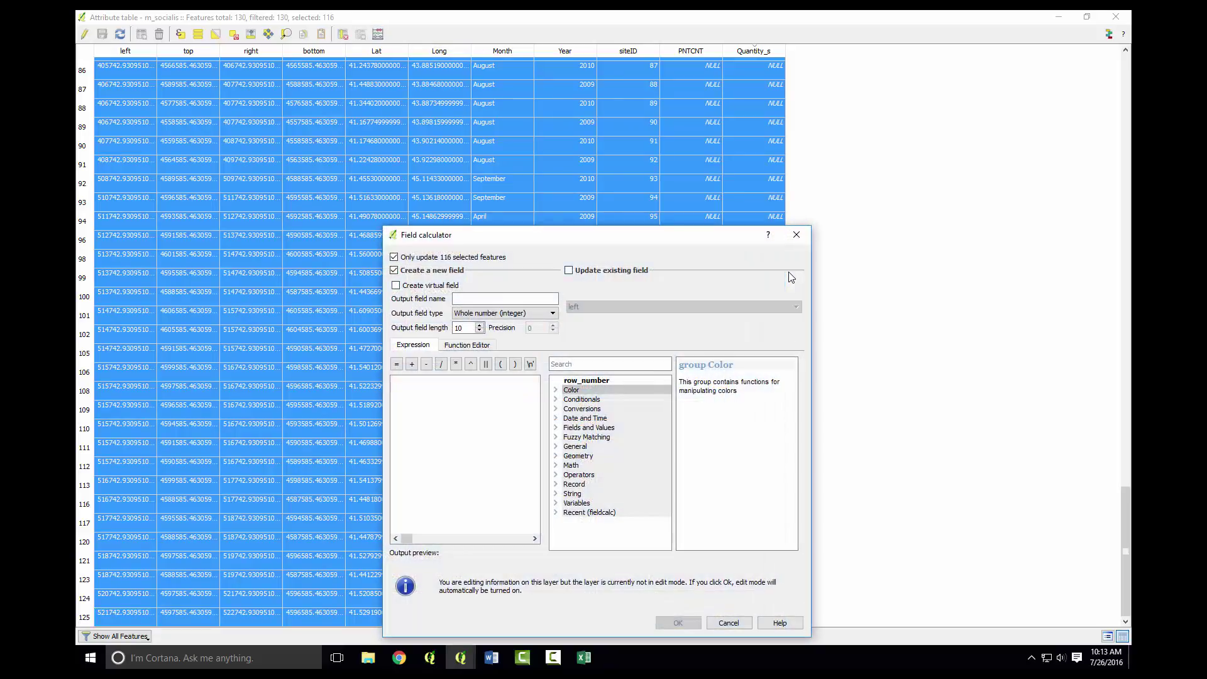
Update the existing Quantity_s field to 0 for the selected features.
left_click(569, 270)
left_click(684, 307)
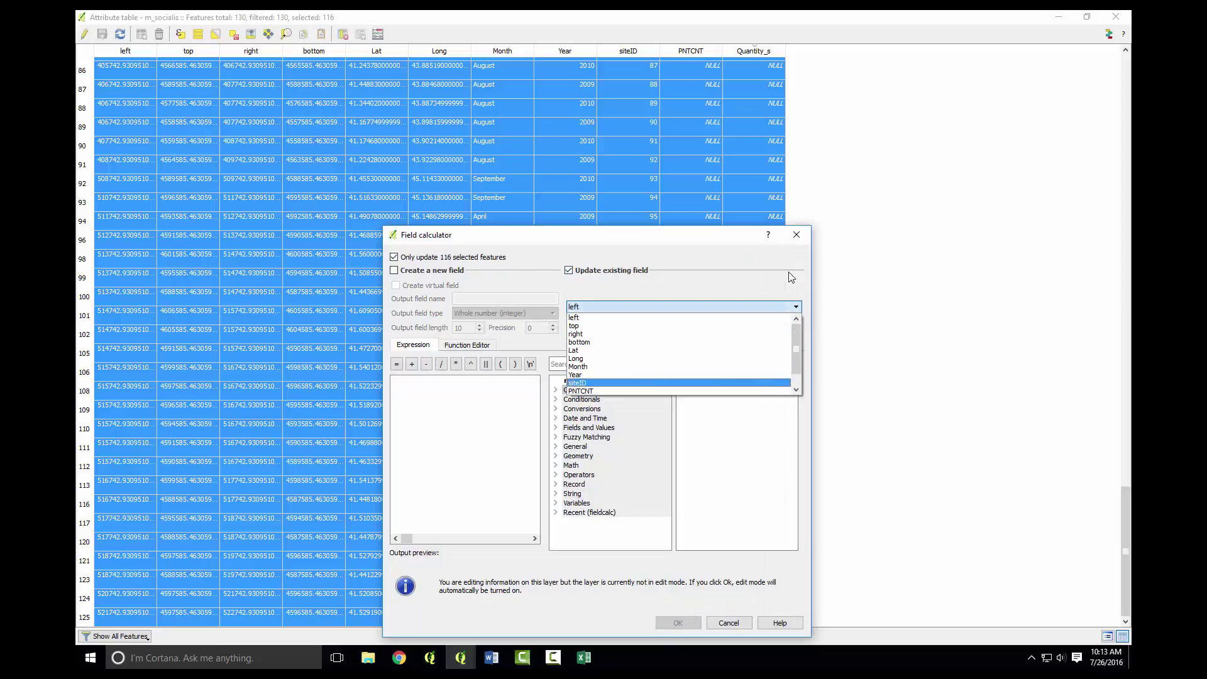
key("Down")
key("Down")
key("Return")
key("Tab")
key("Tab")
type("0")
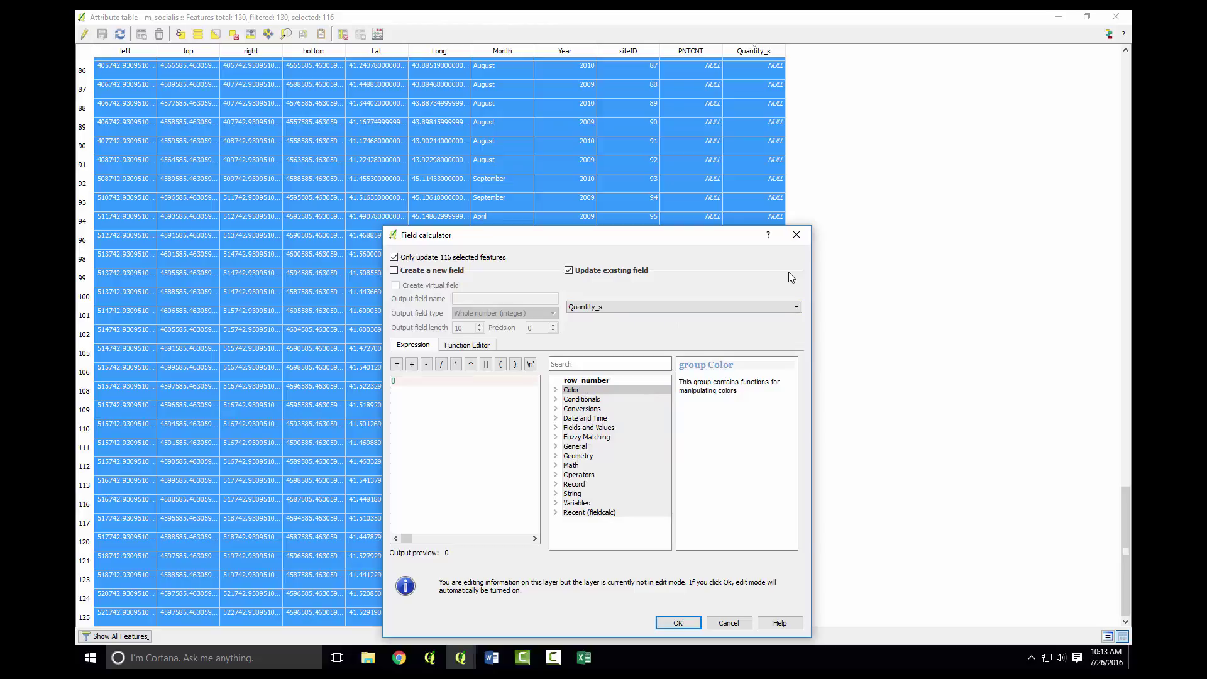
key("Return")
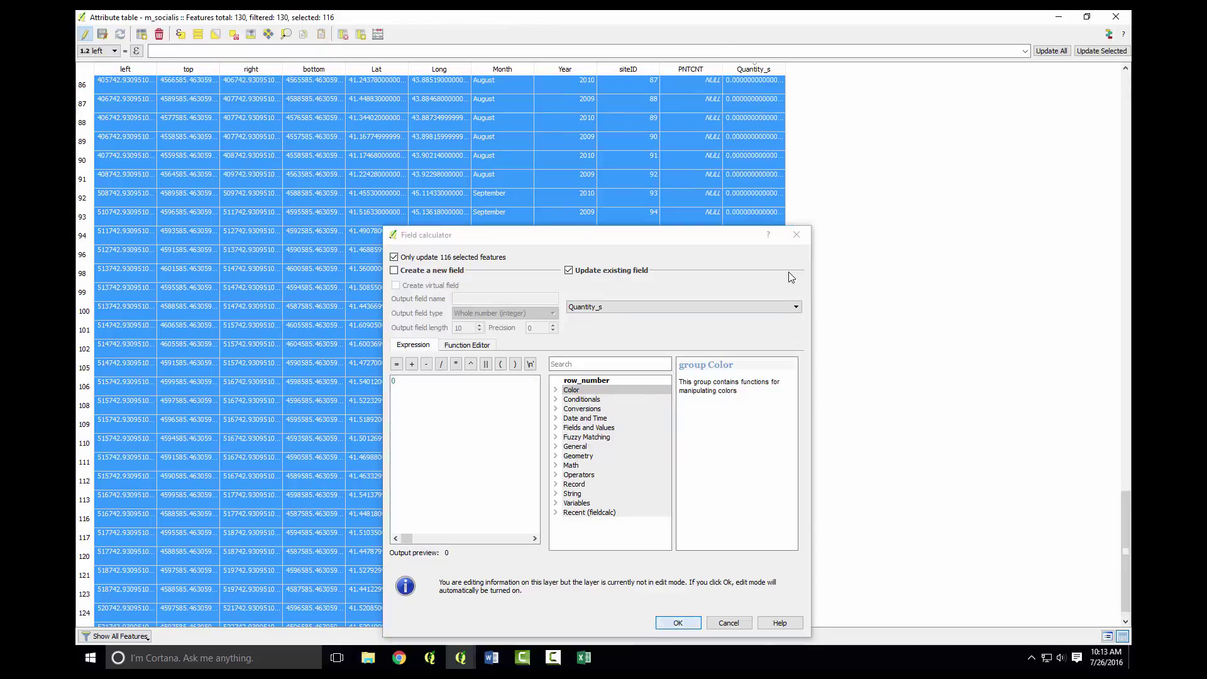
Check the updated values by sorting on Year and Month, then close the attribute table.
scroll(791, 277, "up", 20)
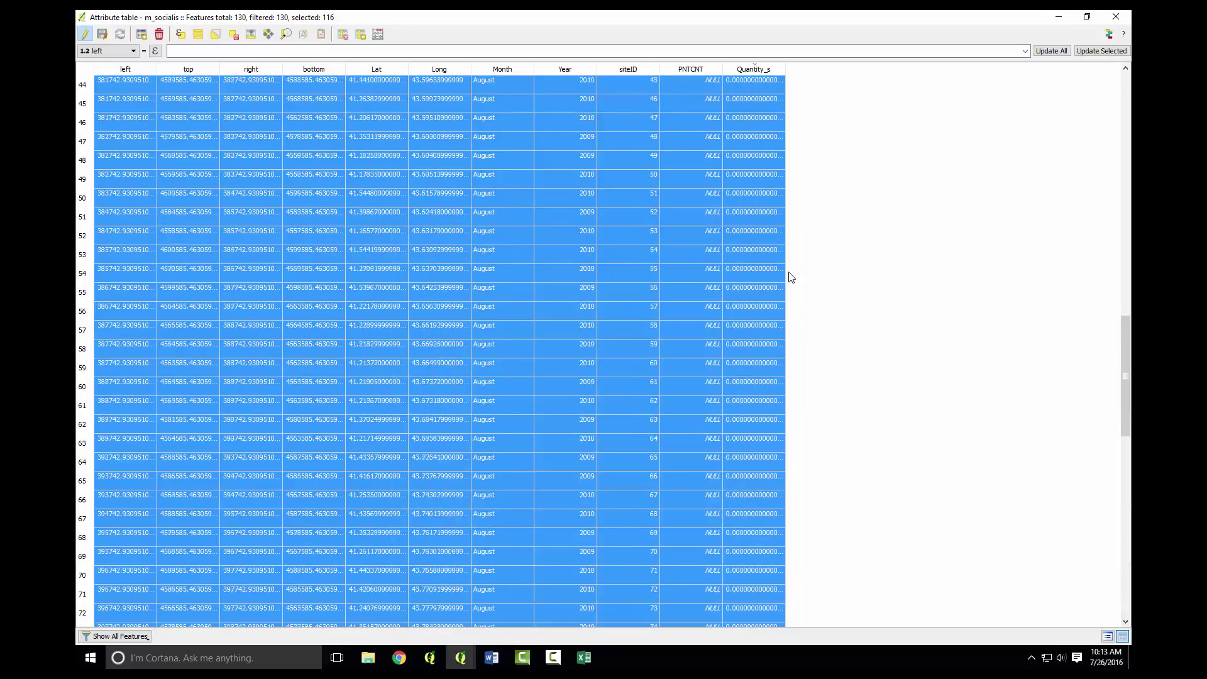
scroll(792, 277, "up", 3)
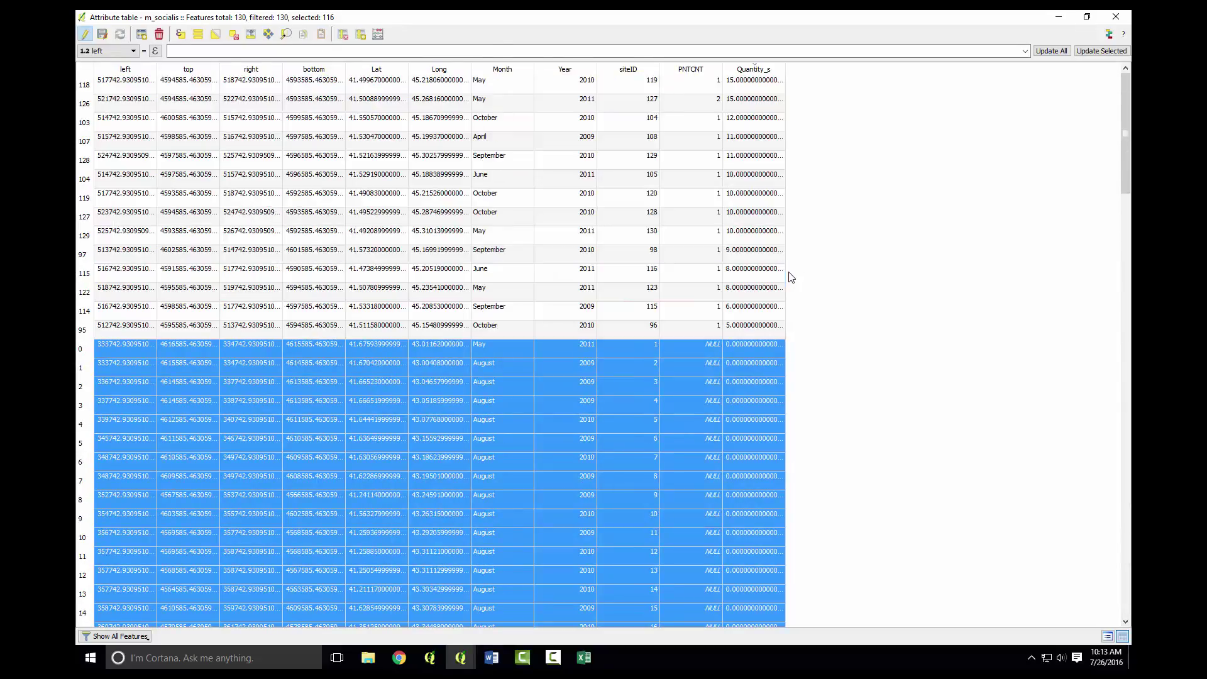
left_click(791, 277)
left_click(565, 69)
left_click(566, 69)
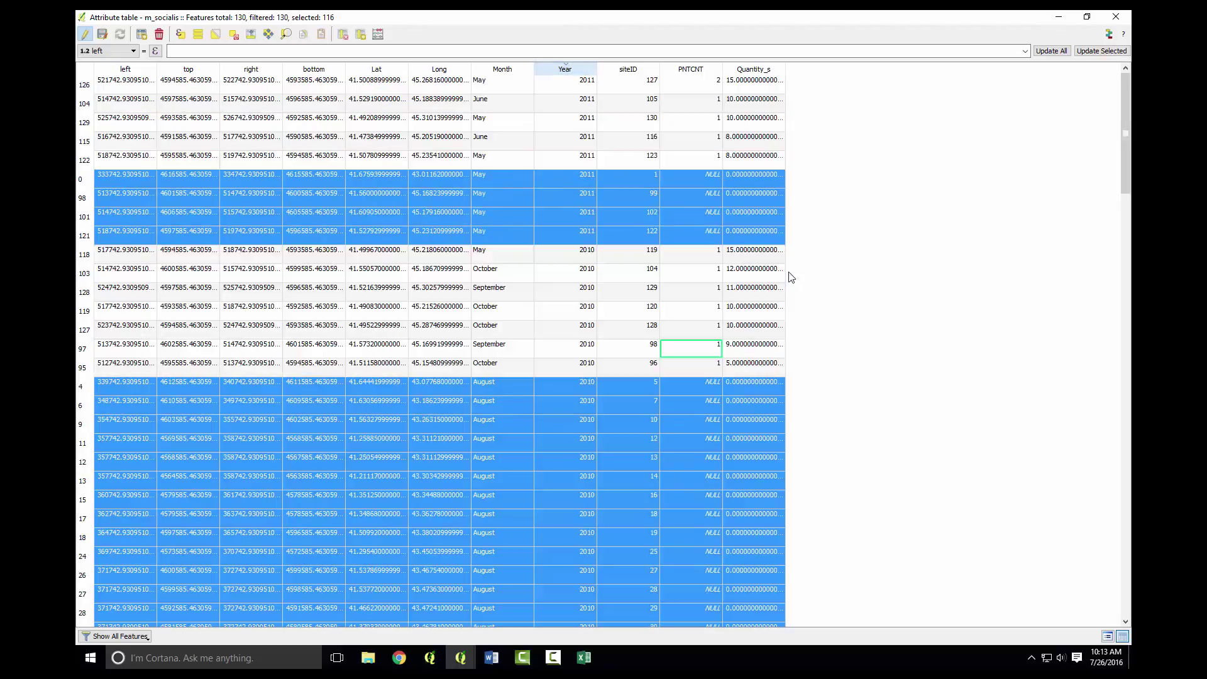
left_click(502, 69)
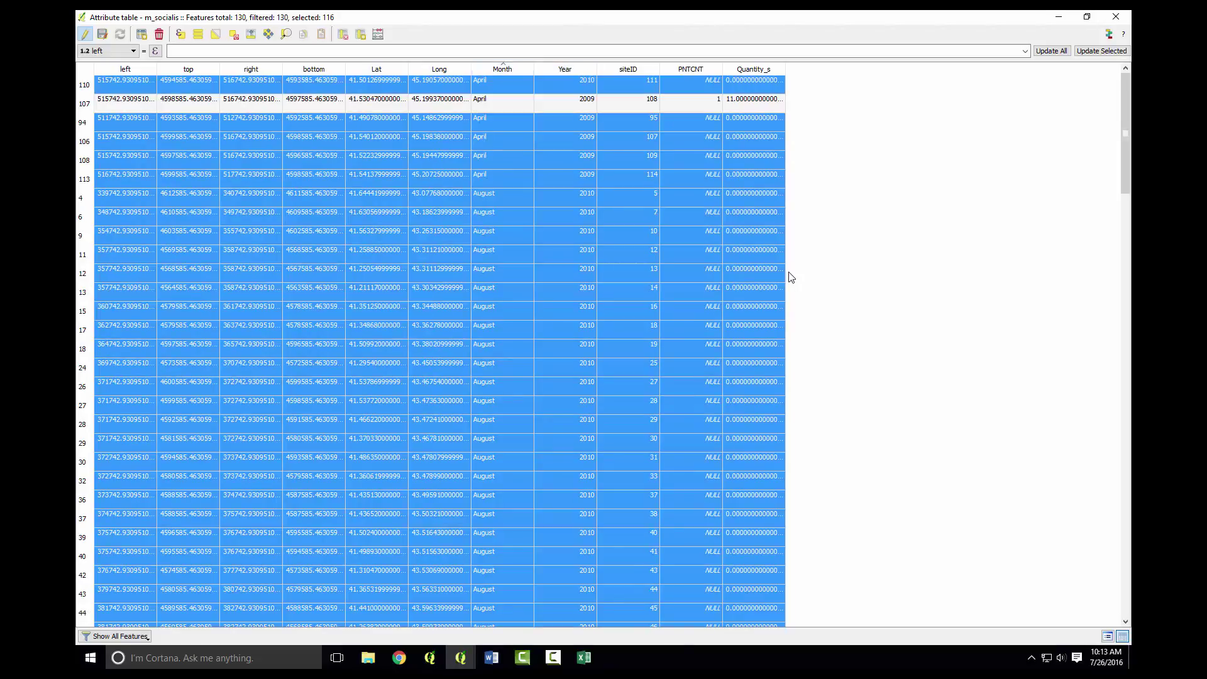
left_click(1117, 17)
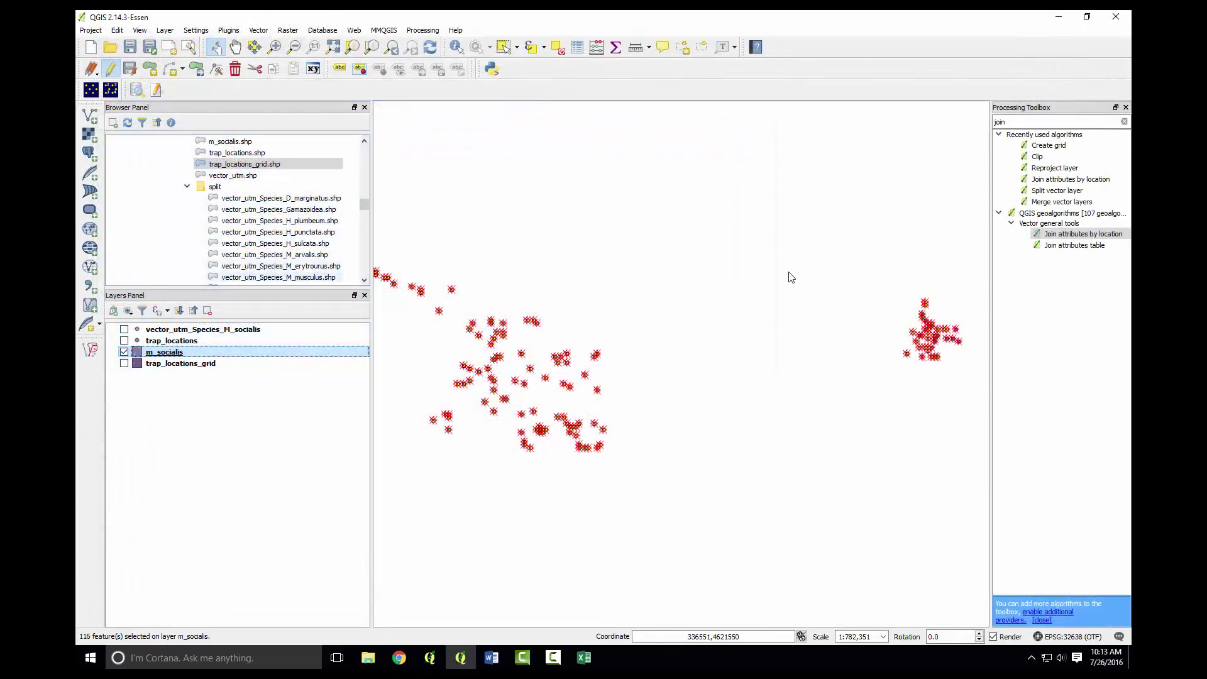
Stop editing m_socialis, save the edits, and clear the selection.
left_click(111, 69)
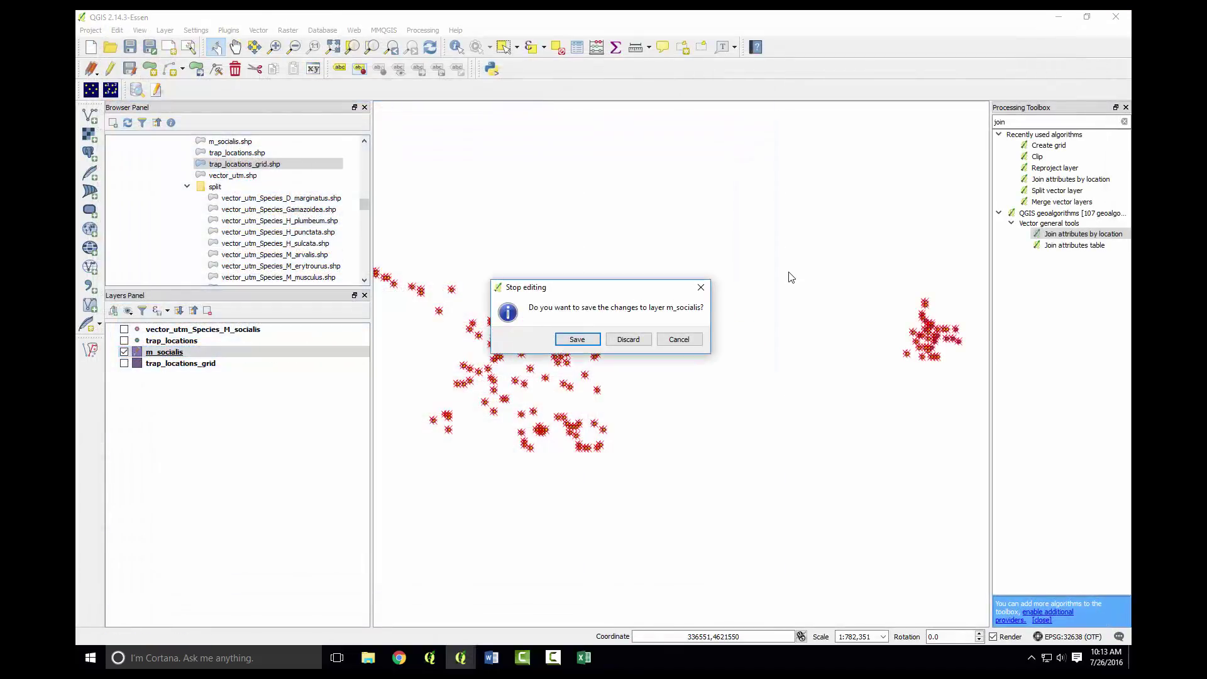
key("Return")
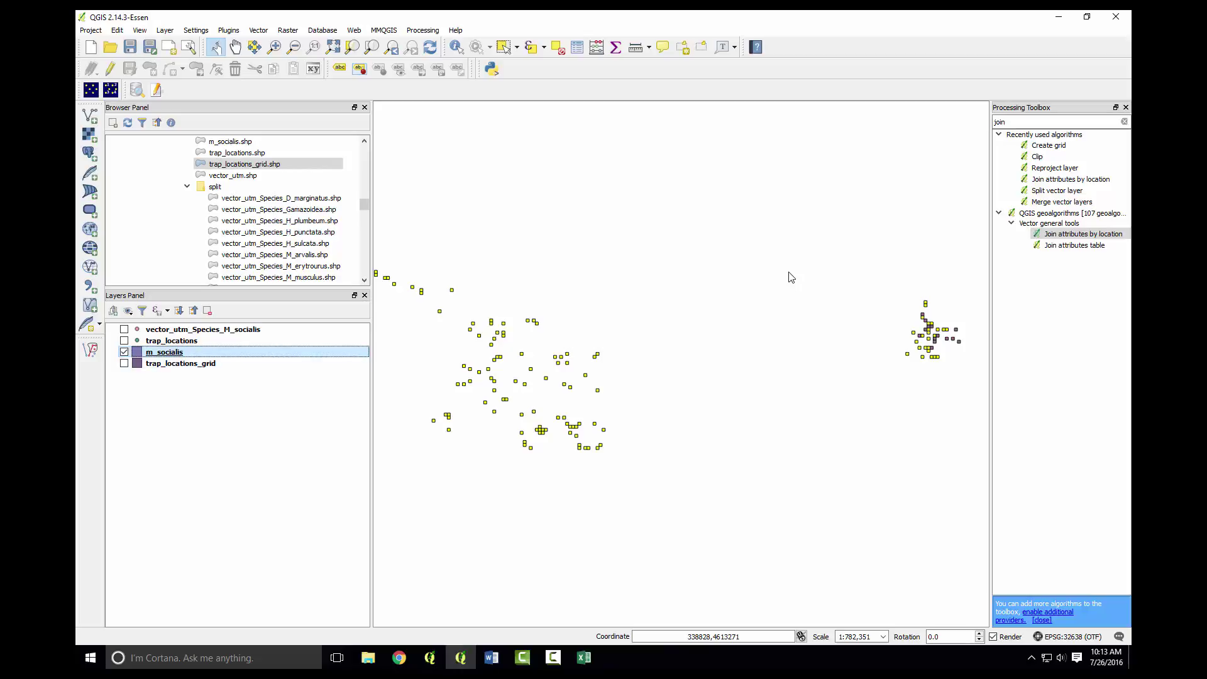
key("ctrl+shift+a")
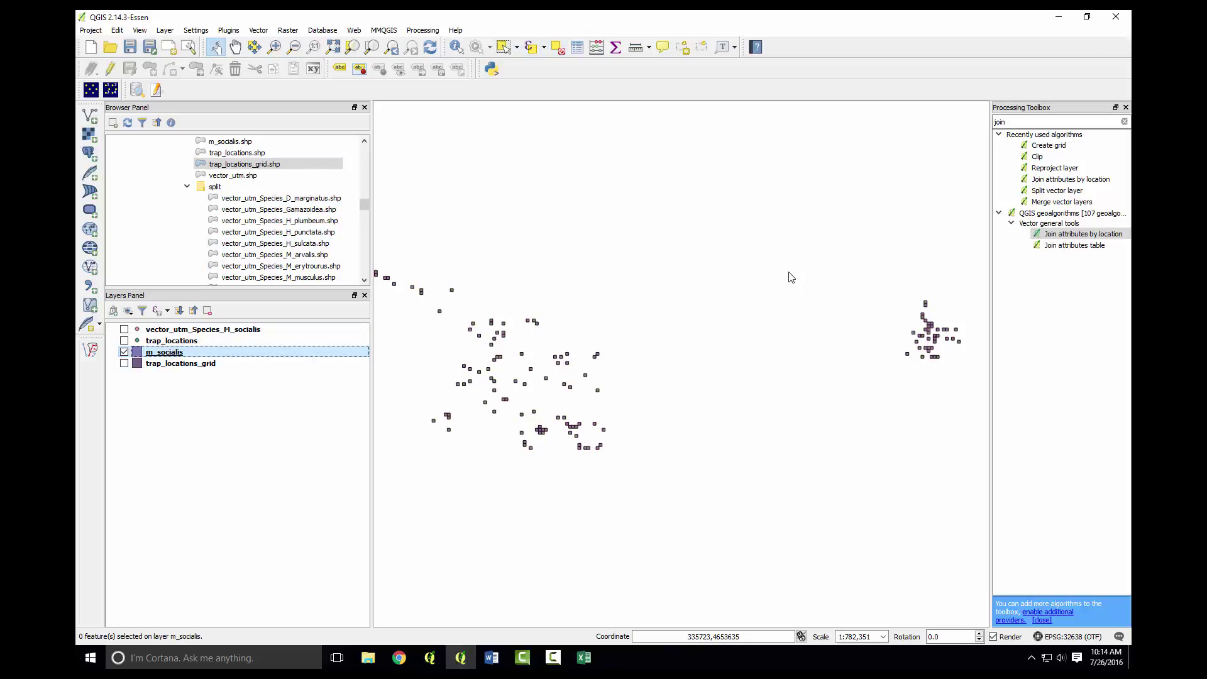
Export the m_socialis layer as Comma Separated Value file m_socialis.csv in outputs.
right_click(170, 351)
left_click(208, 505)
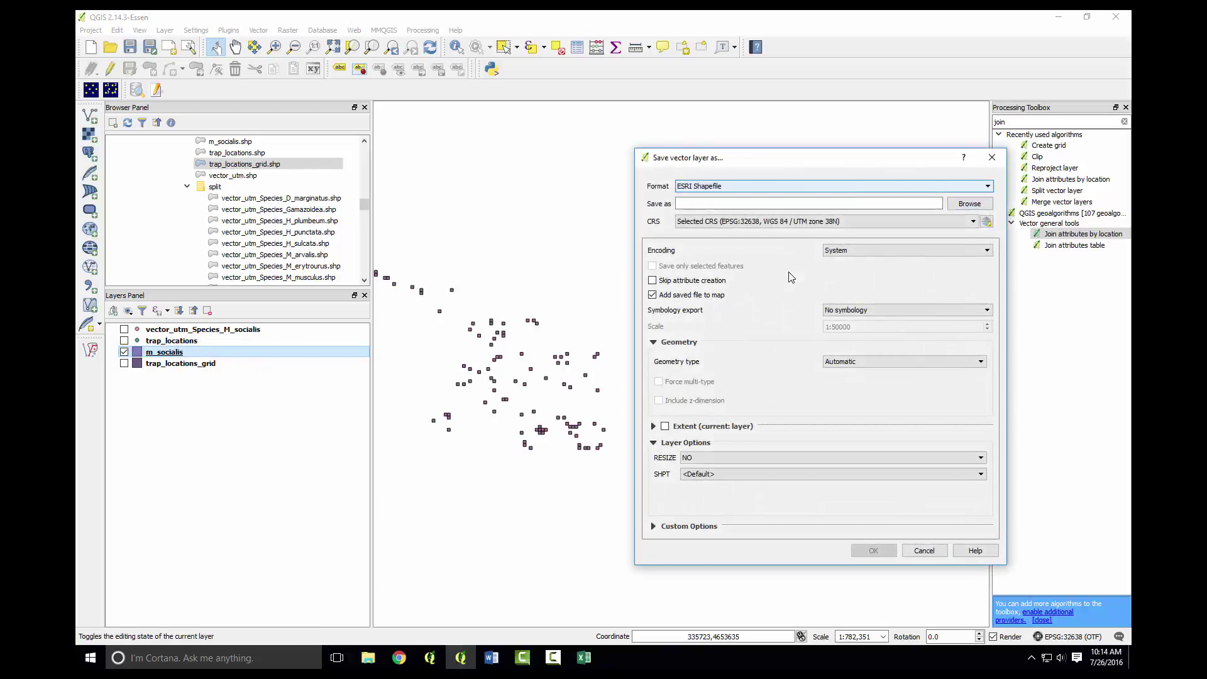
key("alt+Down")
key("Home")
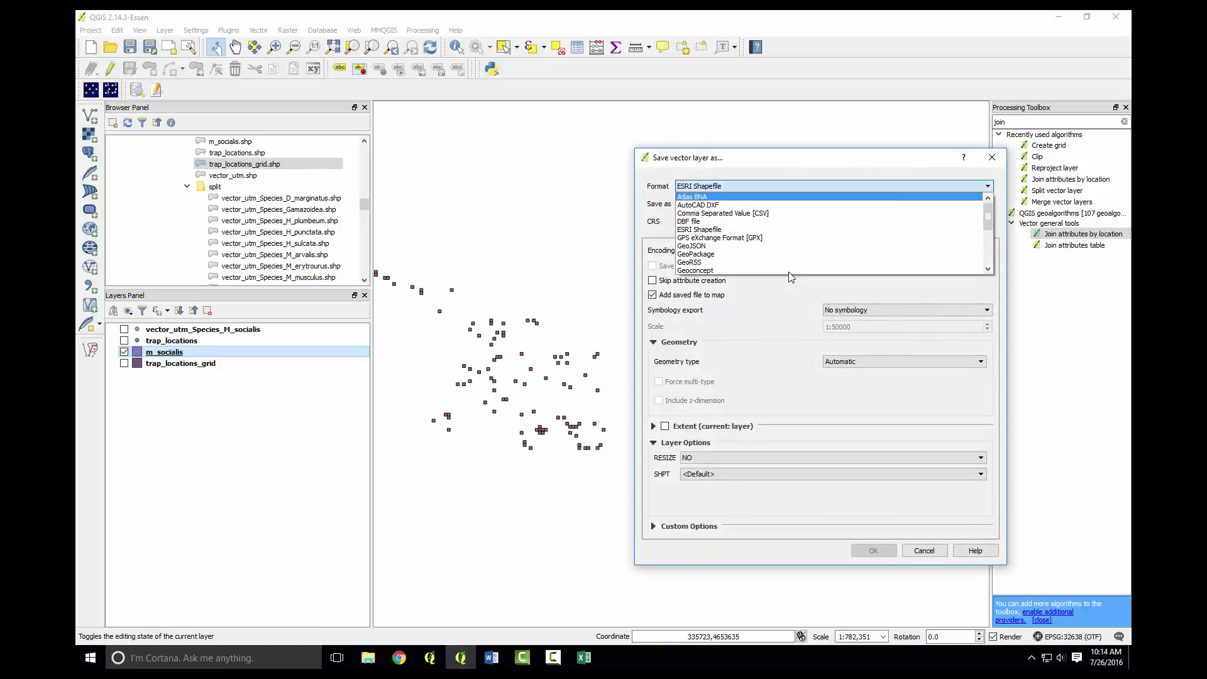
key("Down")
key("Down")
key("Down")
key("Up")
key("Up")
key("Down")
key("Return")
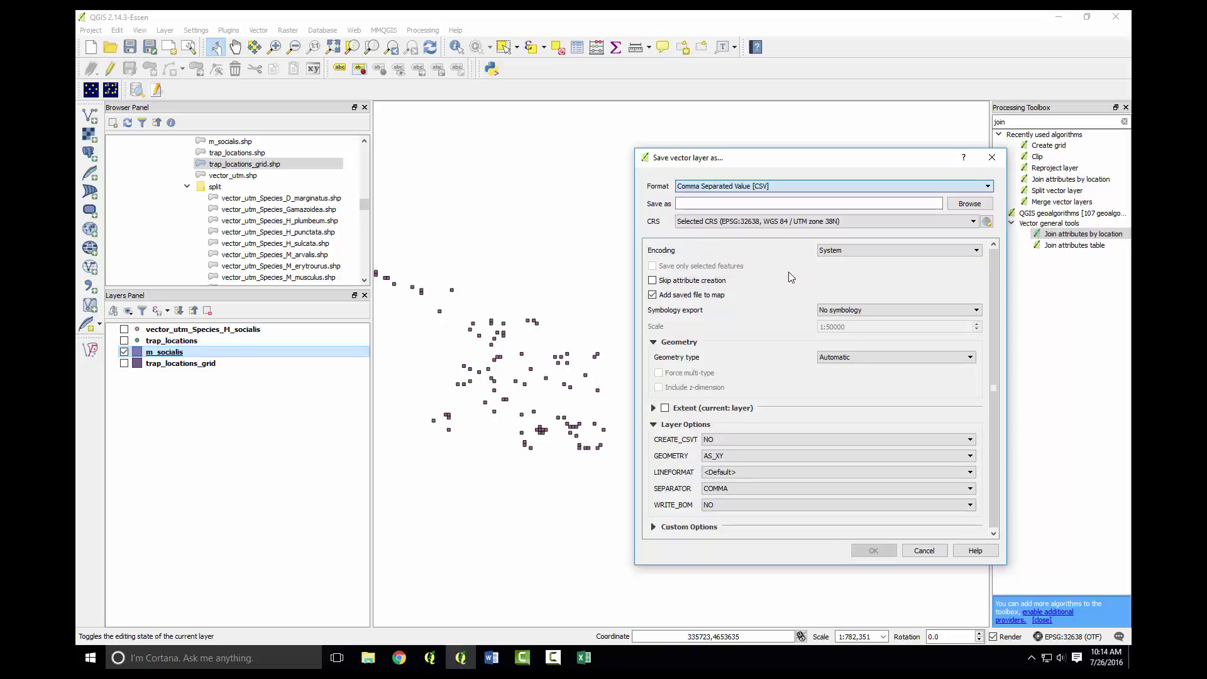
key("Tab")
key("Tab")
key("Tab")
key("Tab")
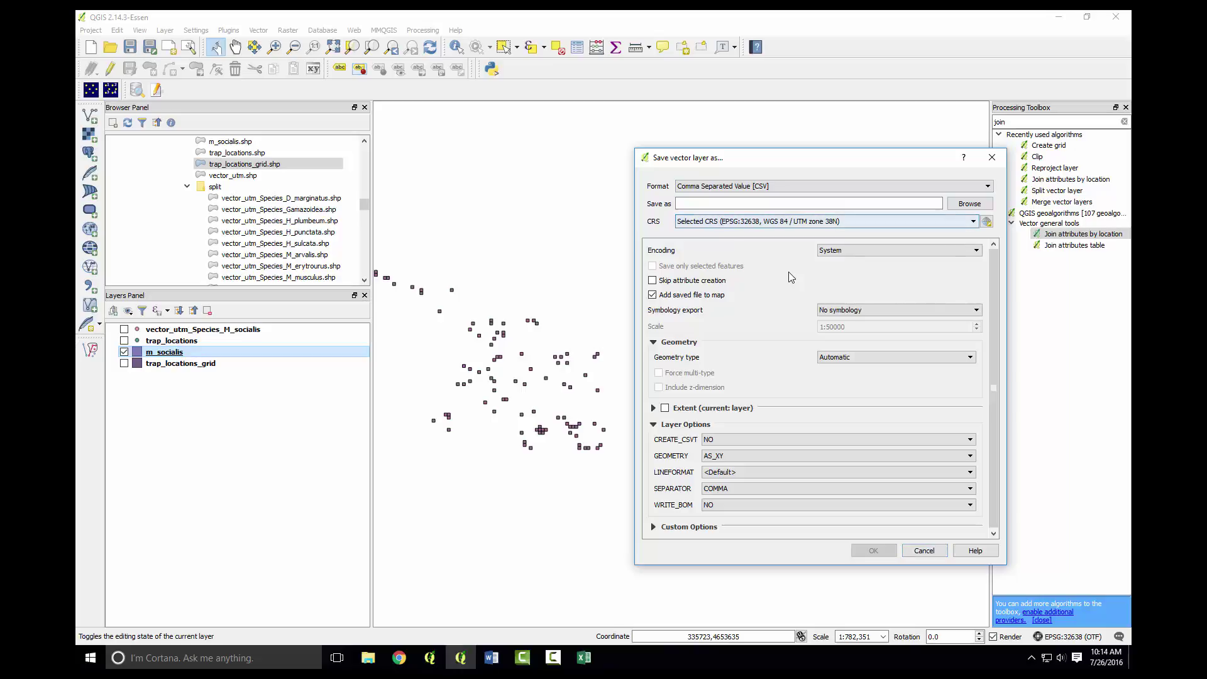
key("Return")
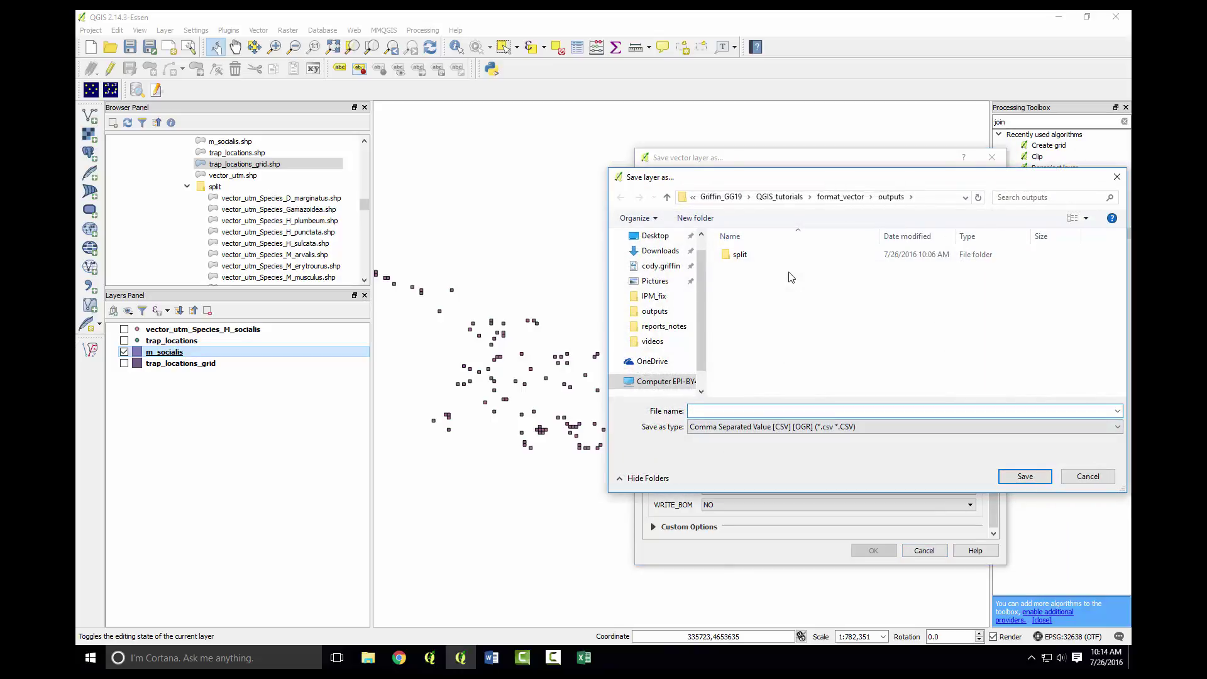
type("m_sociali")
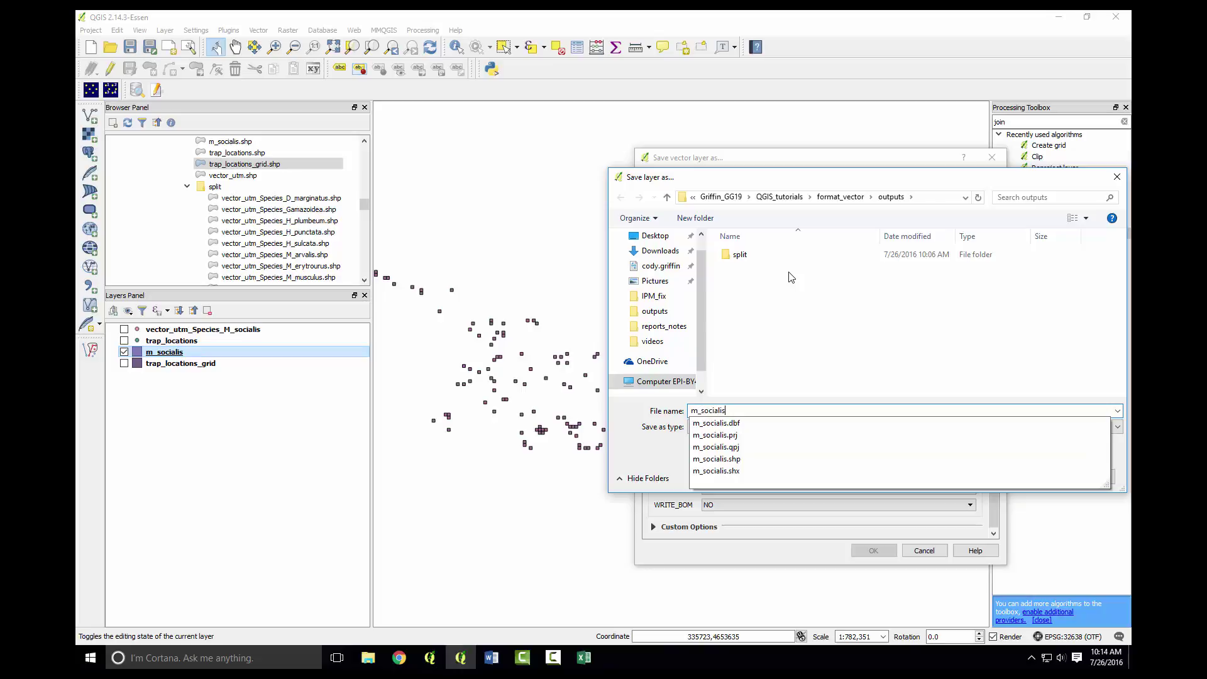
type("s")
key("Return")
key("Return")
key("Return")
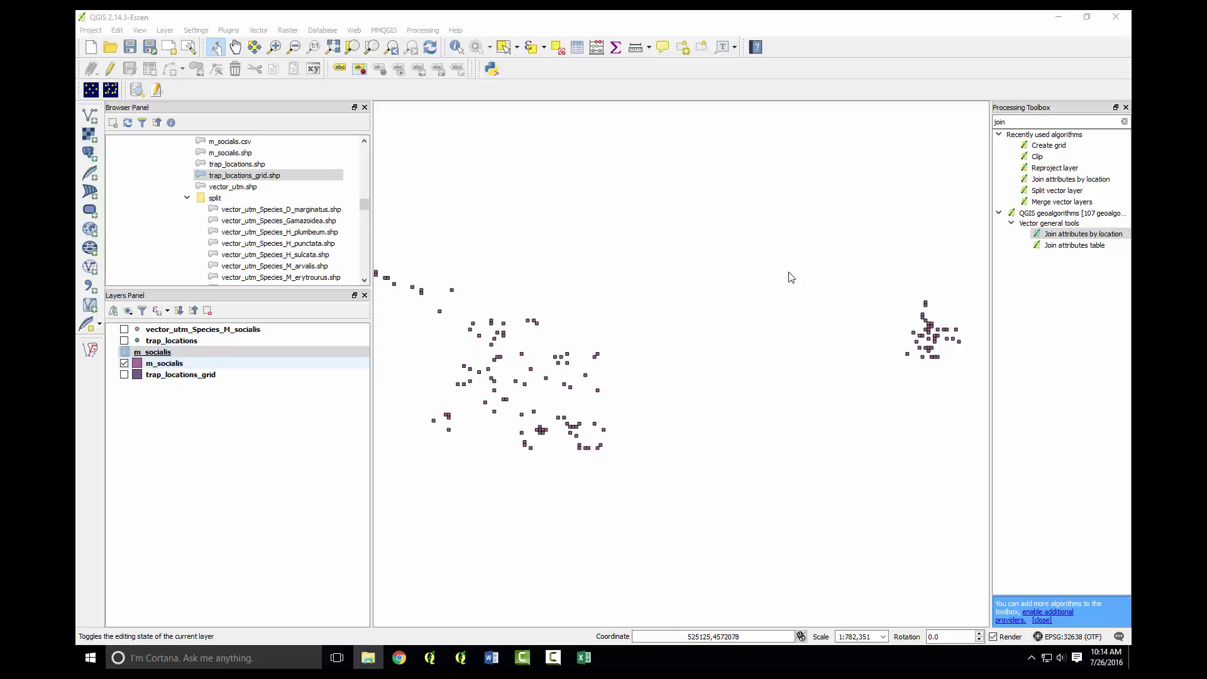
Maximize File Explorer, move from inputs to the outputs folder, and open m_socialis.csv.
left_click_drag(1129, 406, 499, 12)
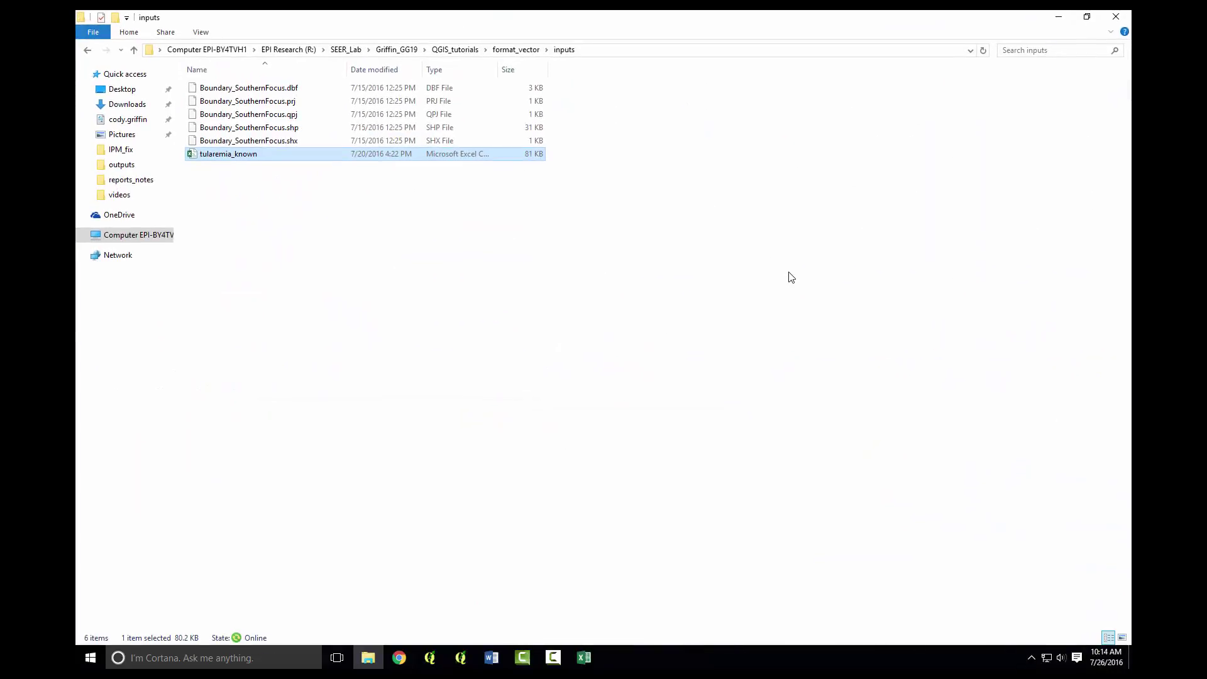
key("BackSpace")
key("Down")
key("Return")
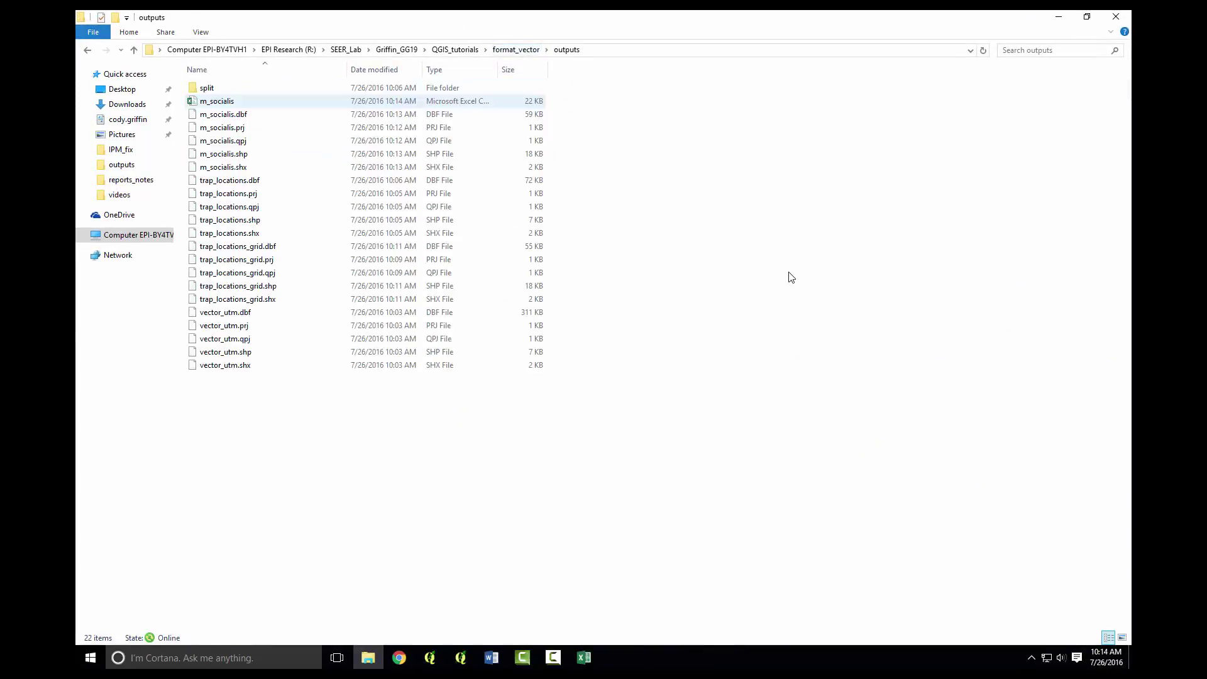
key("Down")
key("Return")
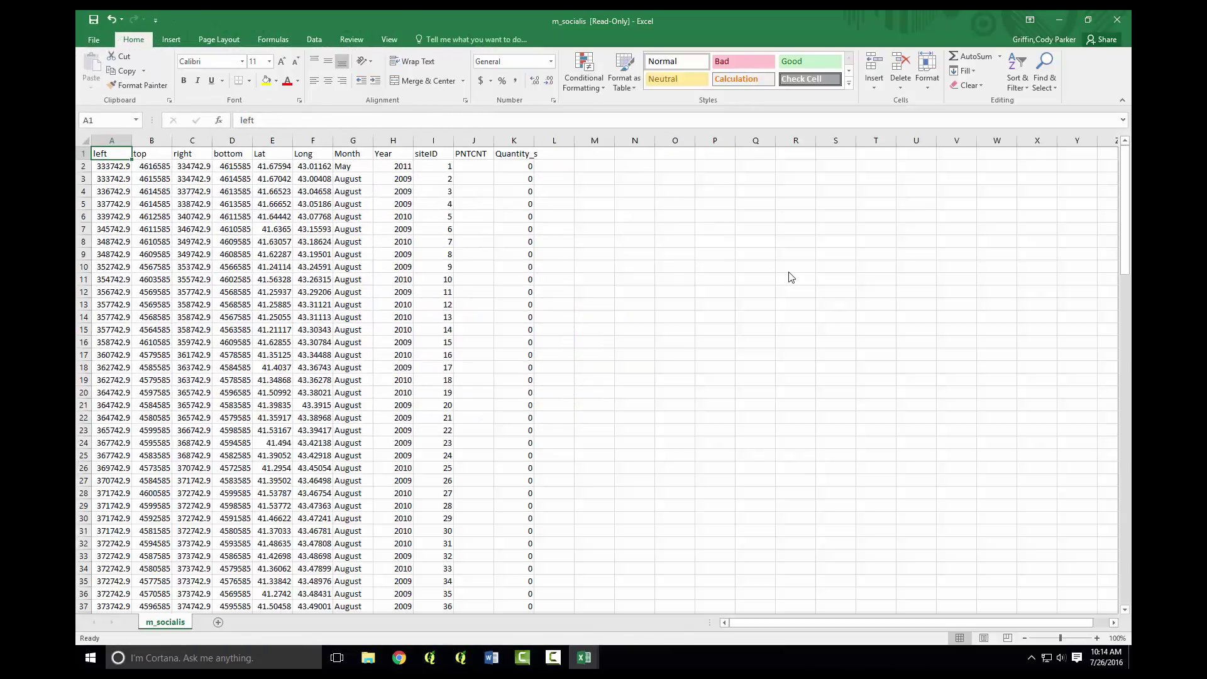
Delete the left, top, right, bottom and PNTCNT columns.
scroll(791, 277, "down", 15)
scroll(791, 277, "down", 20)
scroll(791, 277, "up", 20)
left_click(474, 140)
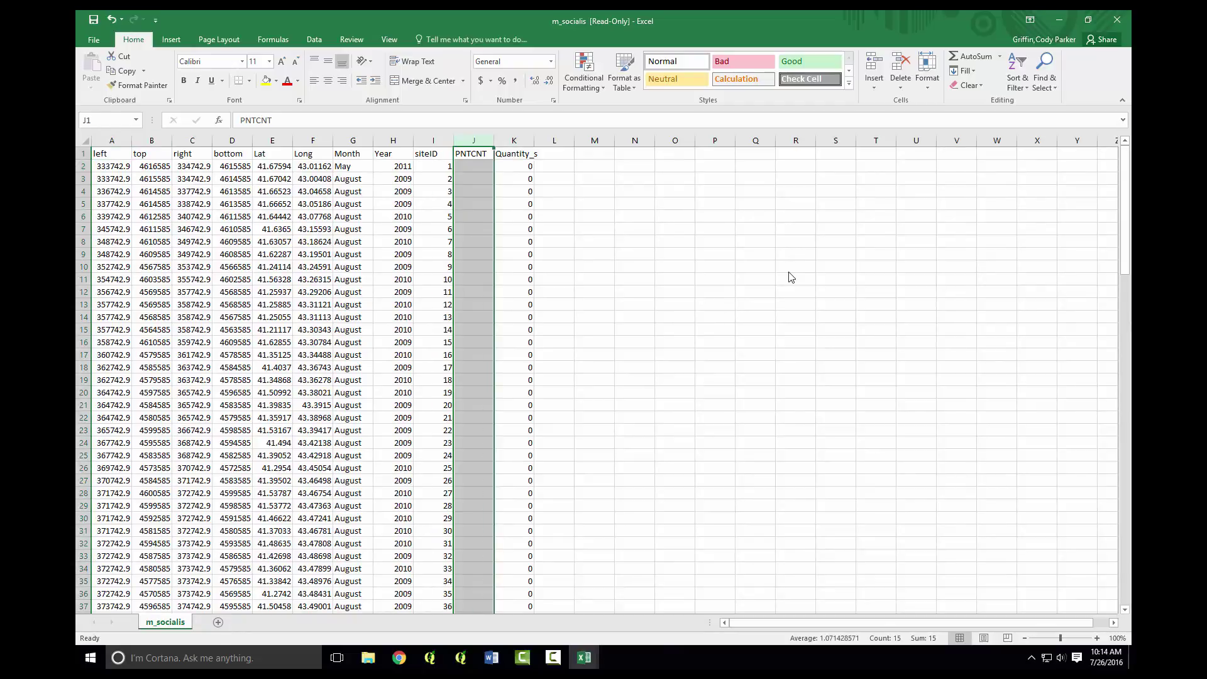
left_click(112, 140, "ctrl")
left_click(152, 141, "ctrl")
left_click(193, 141, "ctrl")
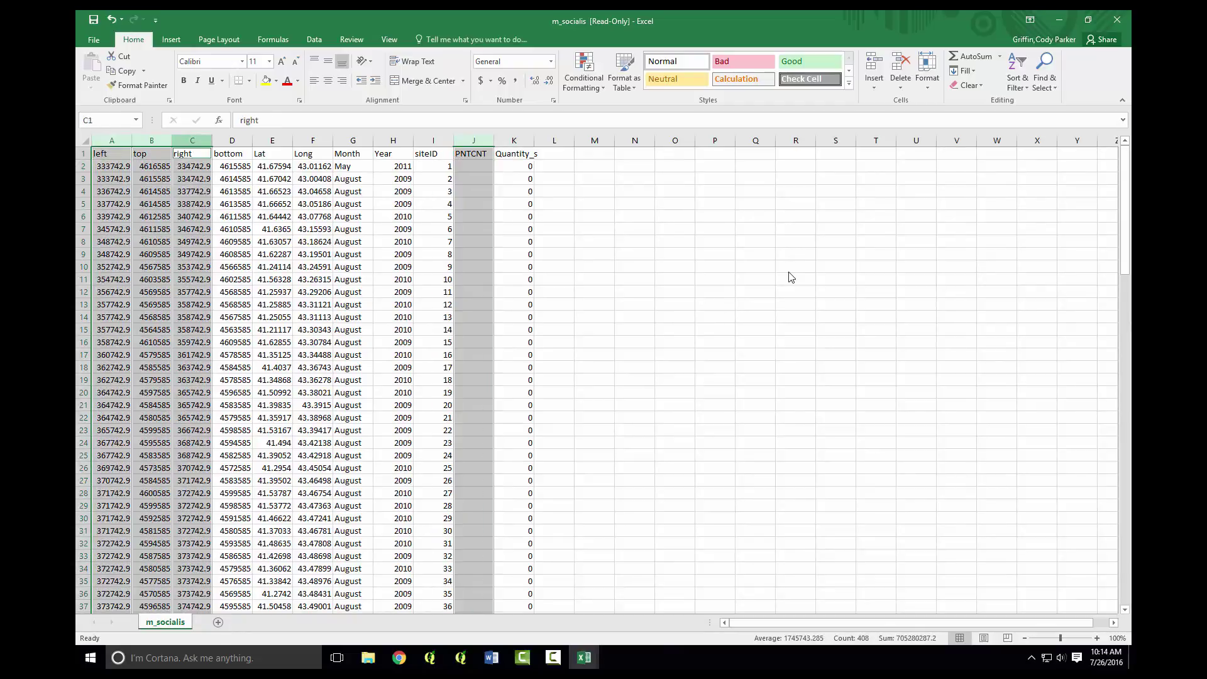
key("Right")
key("ctrl+space")
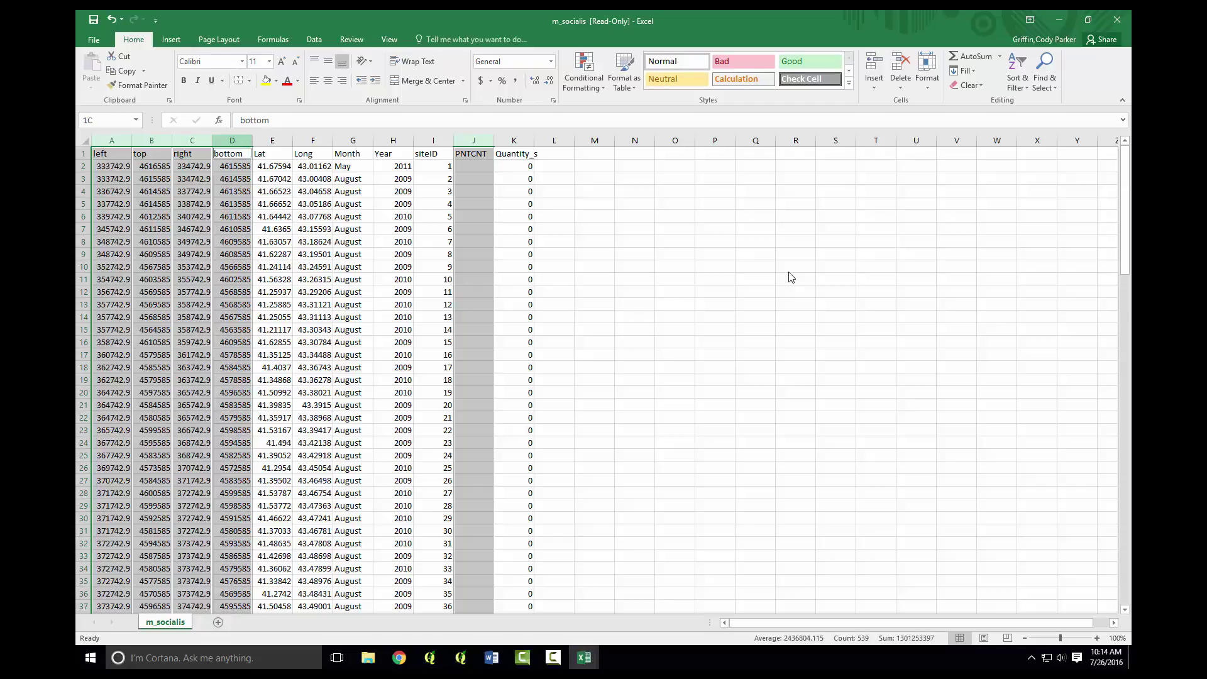
key("shift+F10")
key("Return")
key("ctrl+space")
key("shift+F10")
key("Down")
key("Down")
key("Down")
Insert a blank column A and move the siteID column into it.
key("Return")
key("Right")
key("Right")
key("Right")
key("Right")
key("Right")
key("ctrl+space")
key("ctrl+x")
key("Home")
key("Return")
key("Right")
key("Right")
key("Right")
key("Right")
key("Right")
key("ctrl+space")
Delete the leftover empty column and autofit the Quantity_s column width.
key("shift+F10")
key("shift+F10")
key("Down")
key("Down")
key("Down")
key("Down")
key("Return")
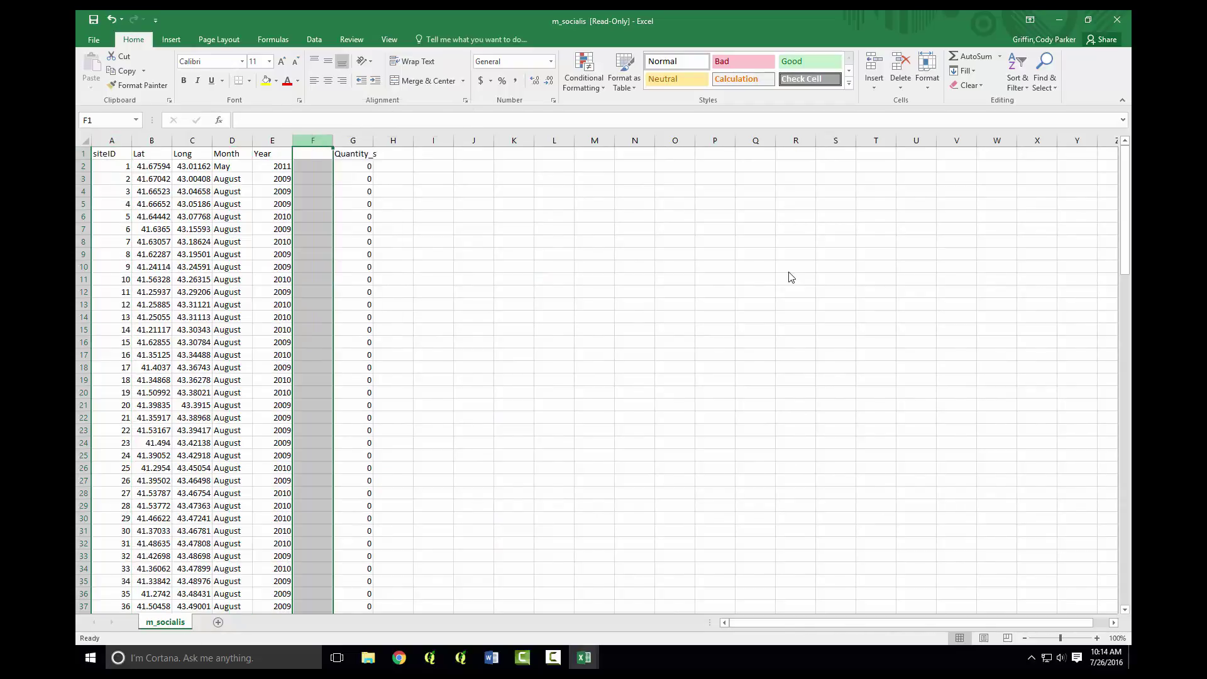
key("Left")
key("Down")
key("Down")
key("Down")
key("Down")
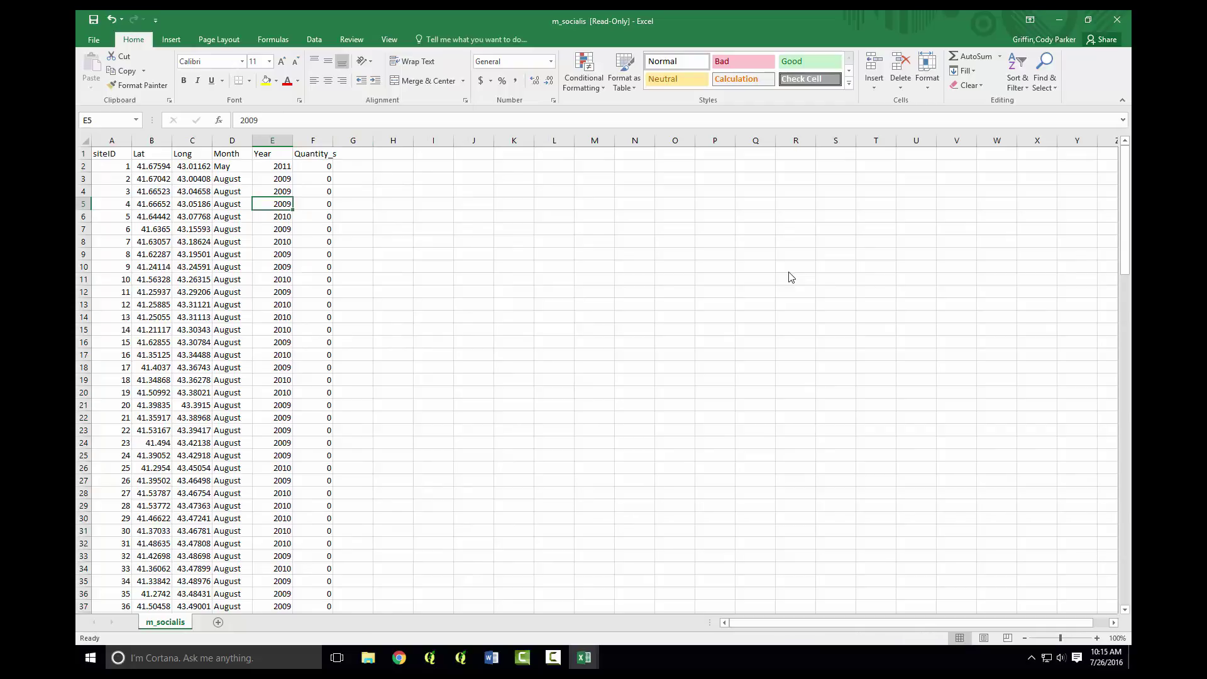
double_click(333, 140)
left_click(399, 217)
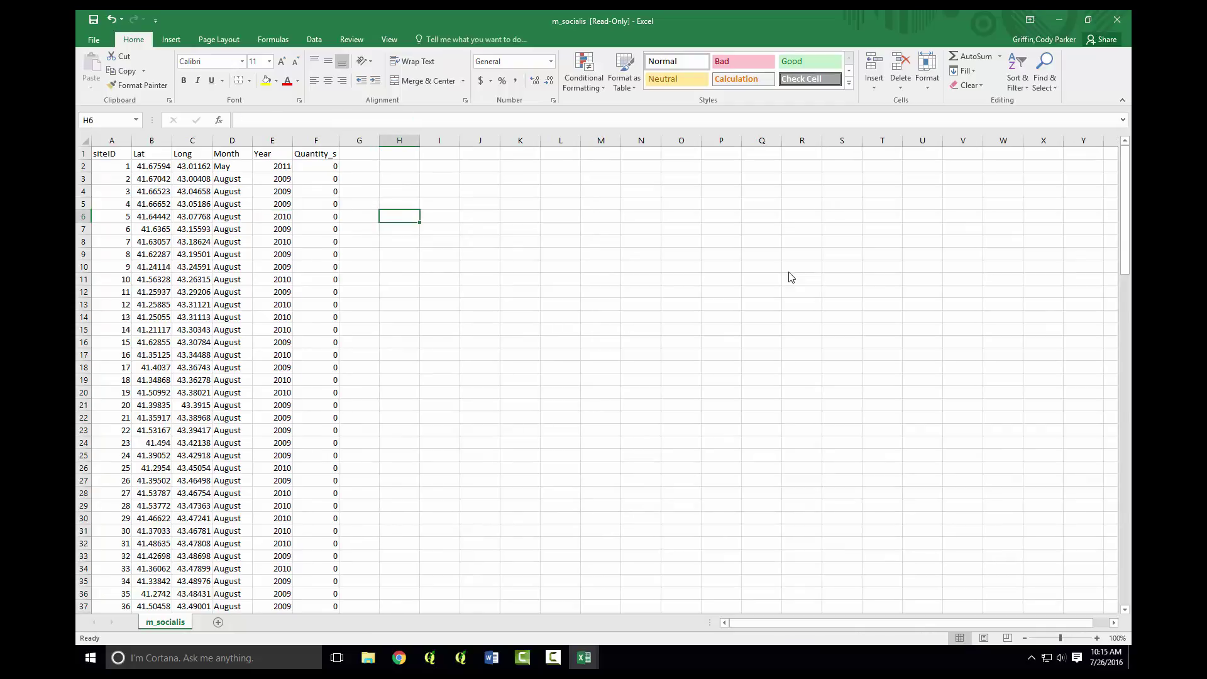